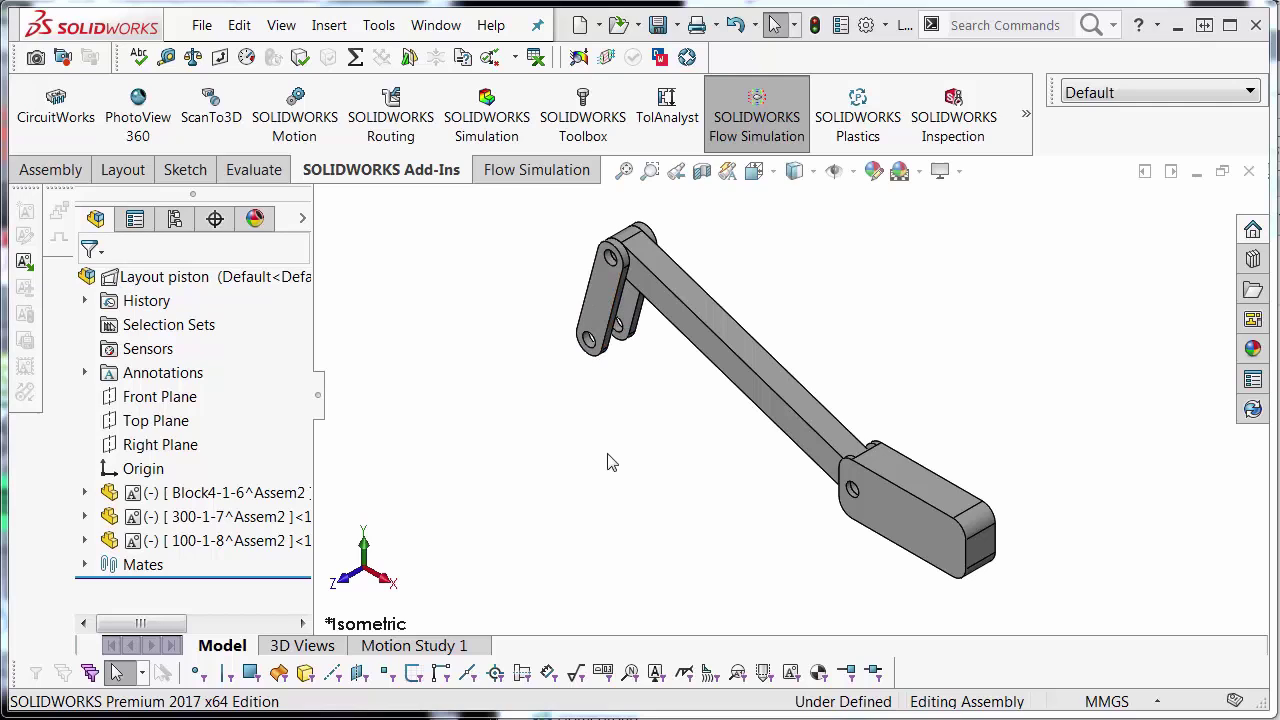
# Rotate the 100-1-8 crank link to test the piston linkage, then view it from the front
pyautogui.moveTo(603, 302); pyautogui.dragTo(686, 351)
pyautogui.hotkey('ctrl', '1')
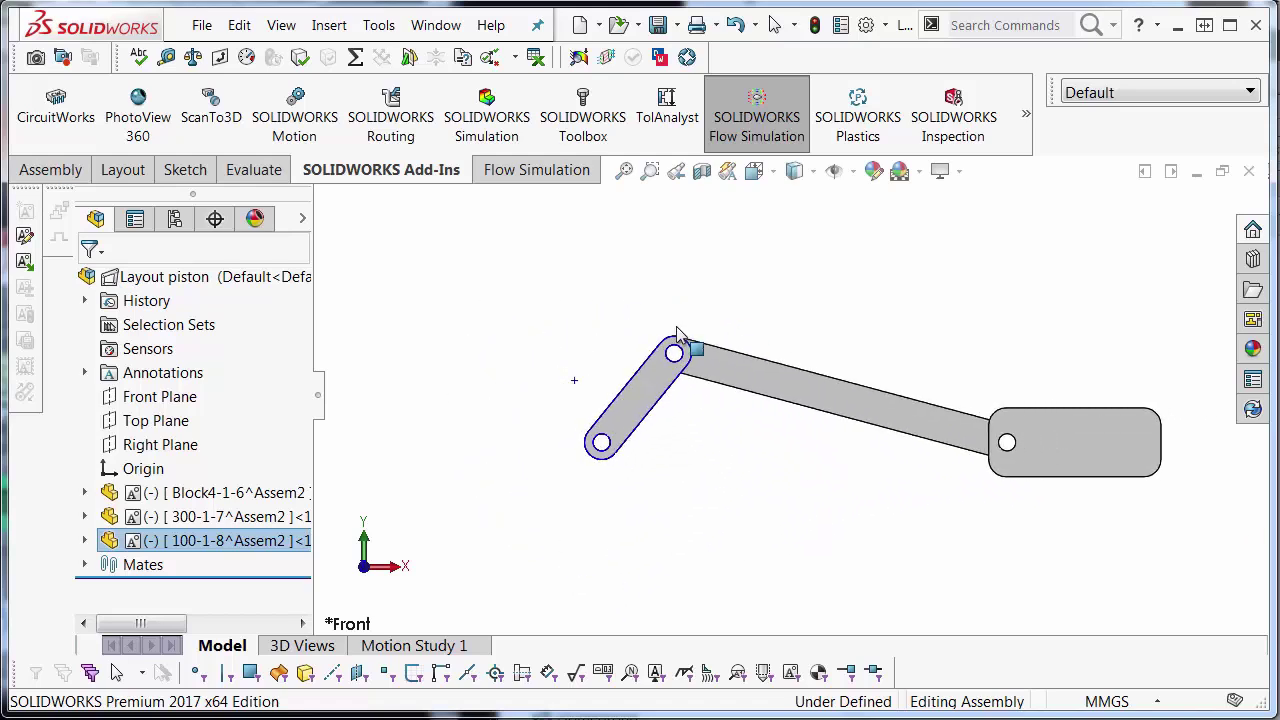
pyautogui.click(774, 25)
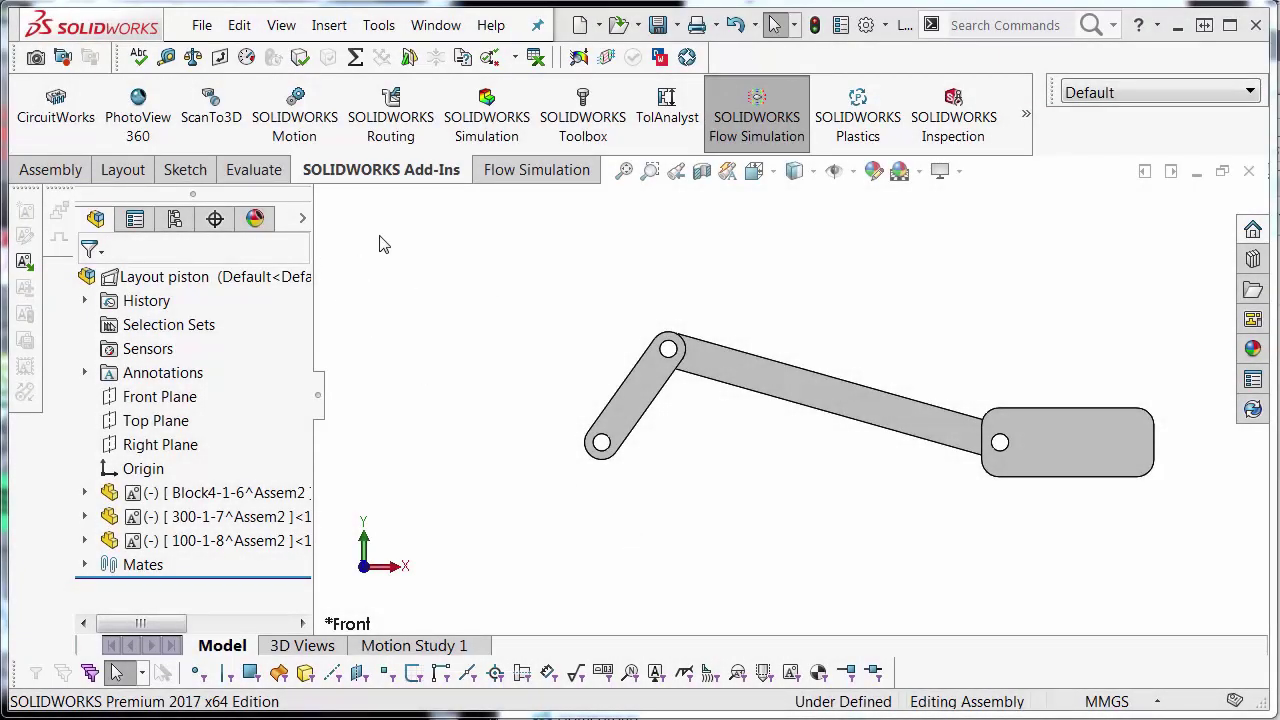
# Create the Assem3 assembly from the Assembly_MM training template and choose Create Layout
pyautogui.click(203, 25)
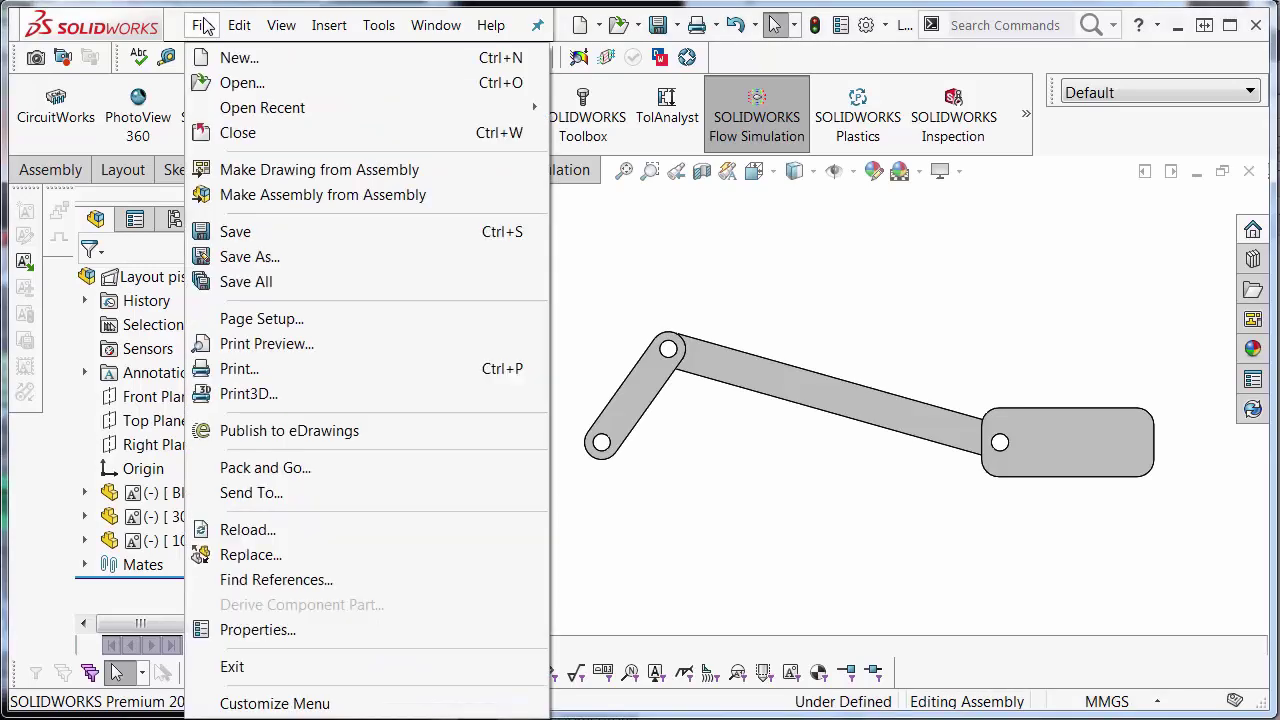
pyautogui.click(234, 60)
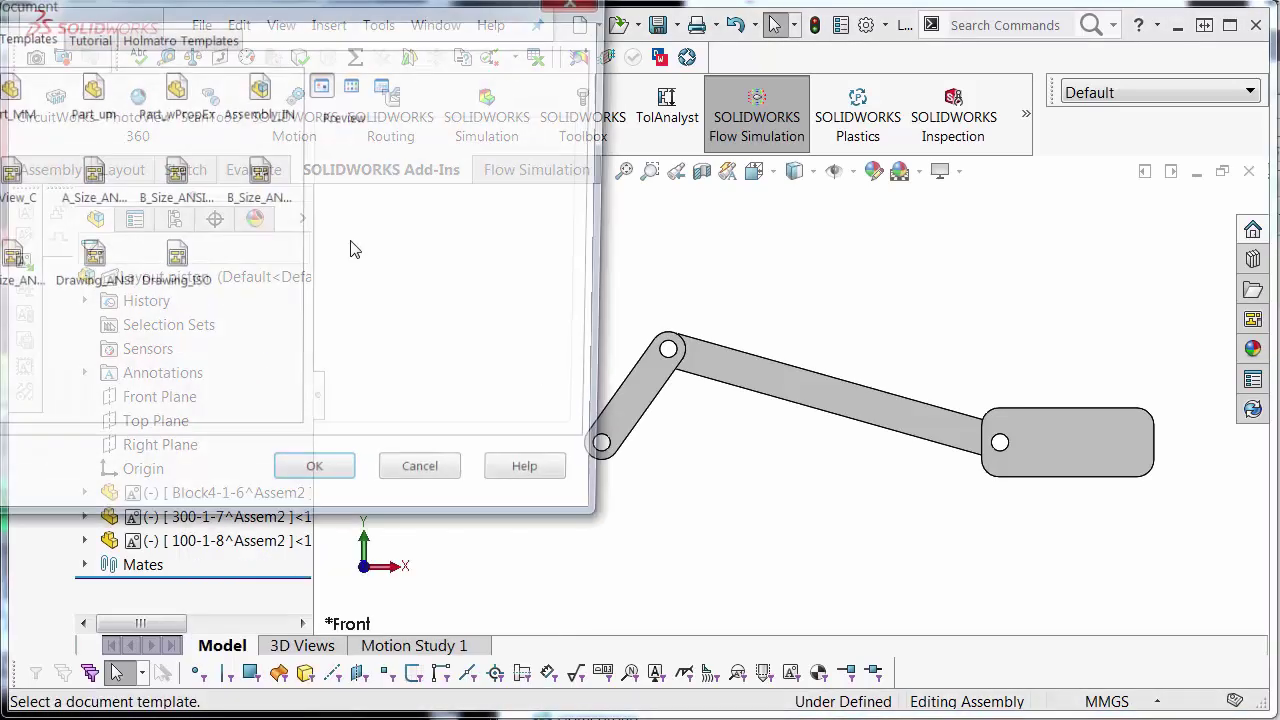
pyautogui.moveTo(348, 18); pyautogui.dragTo(620, 156)
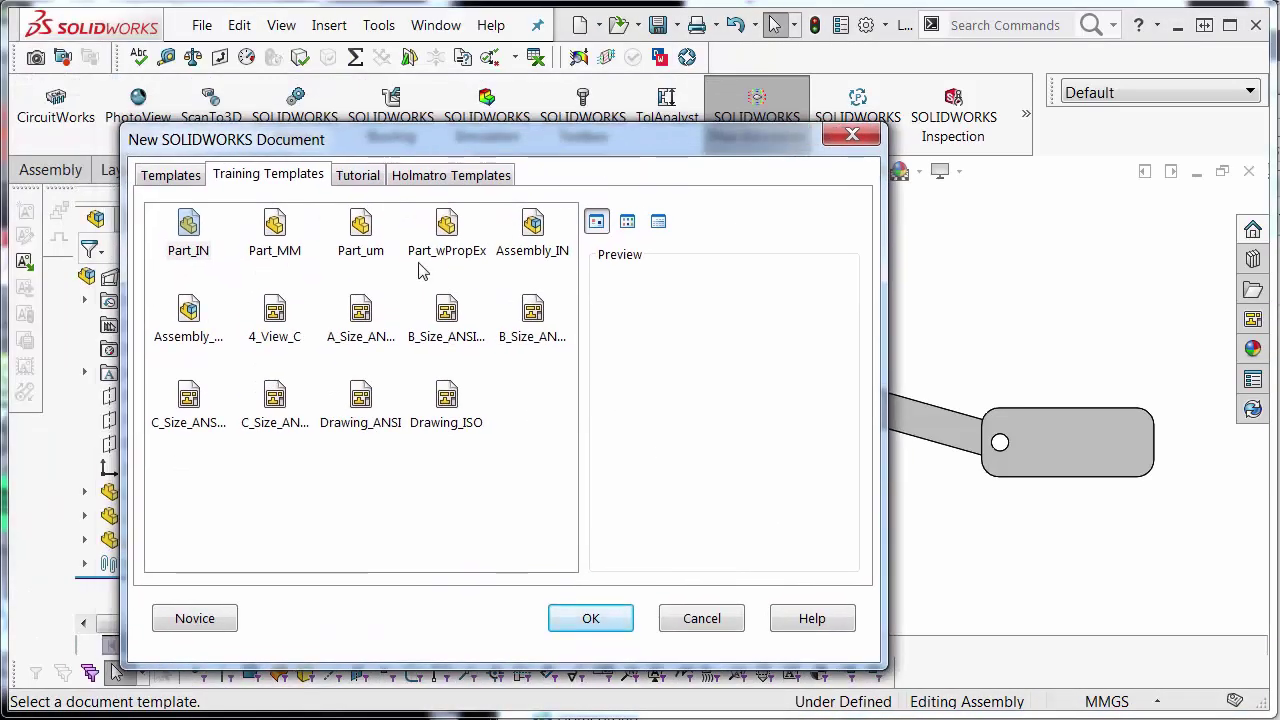
pyautogui.click(189, 332)
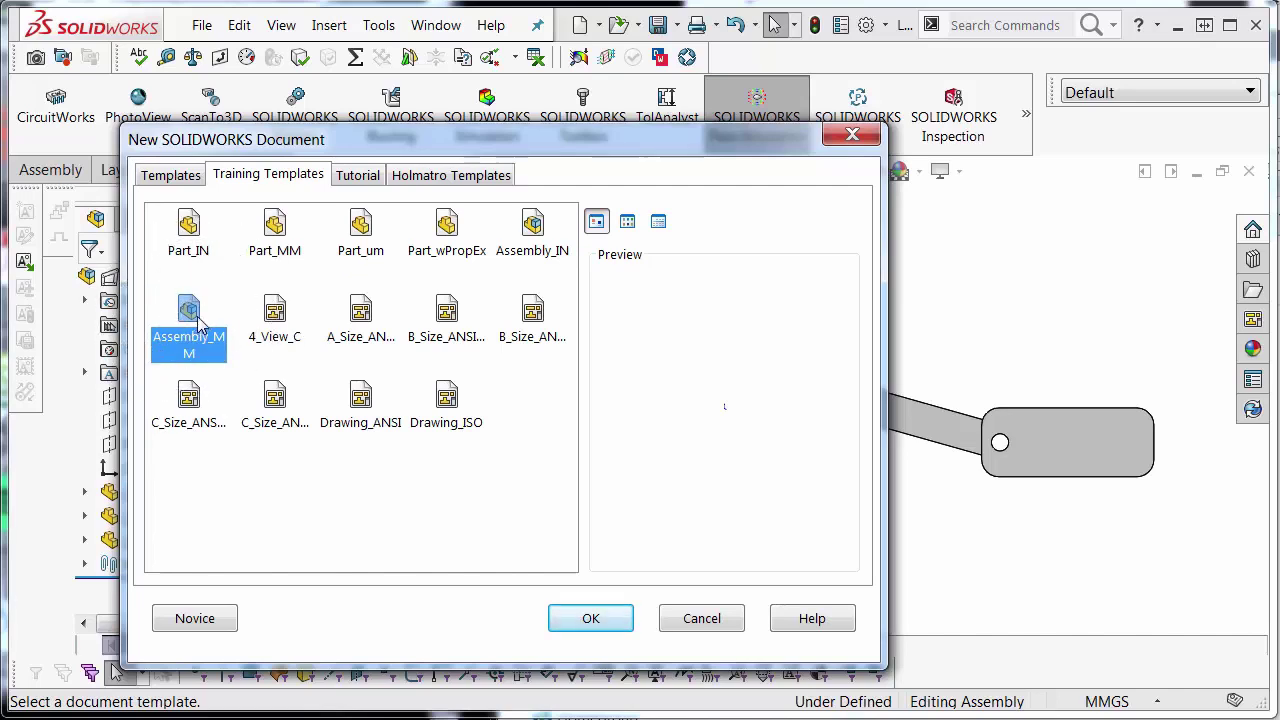
pyautogui.doubleClick(190, 318)
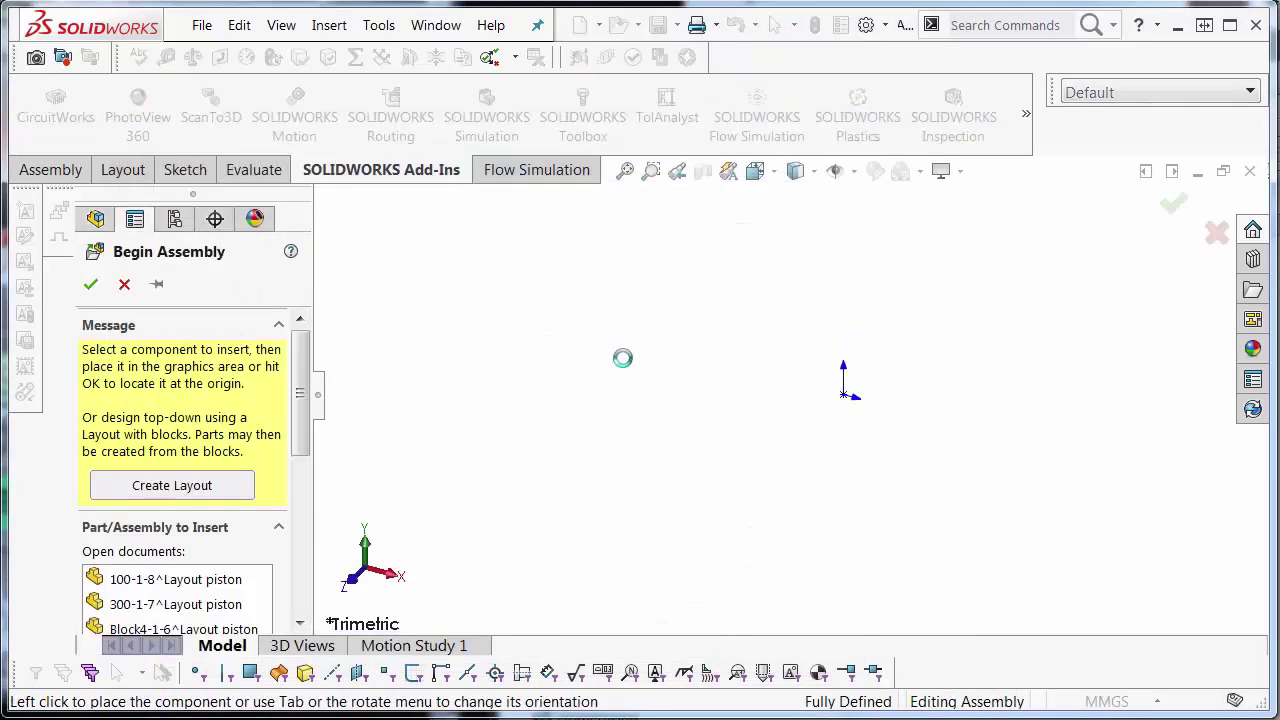
pyautogui.scroll(-3, 262, 445)
pyautogui.scroll(3, 277, 446)
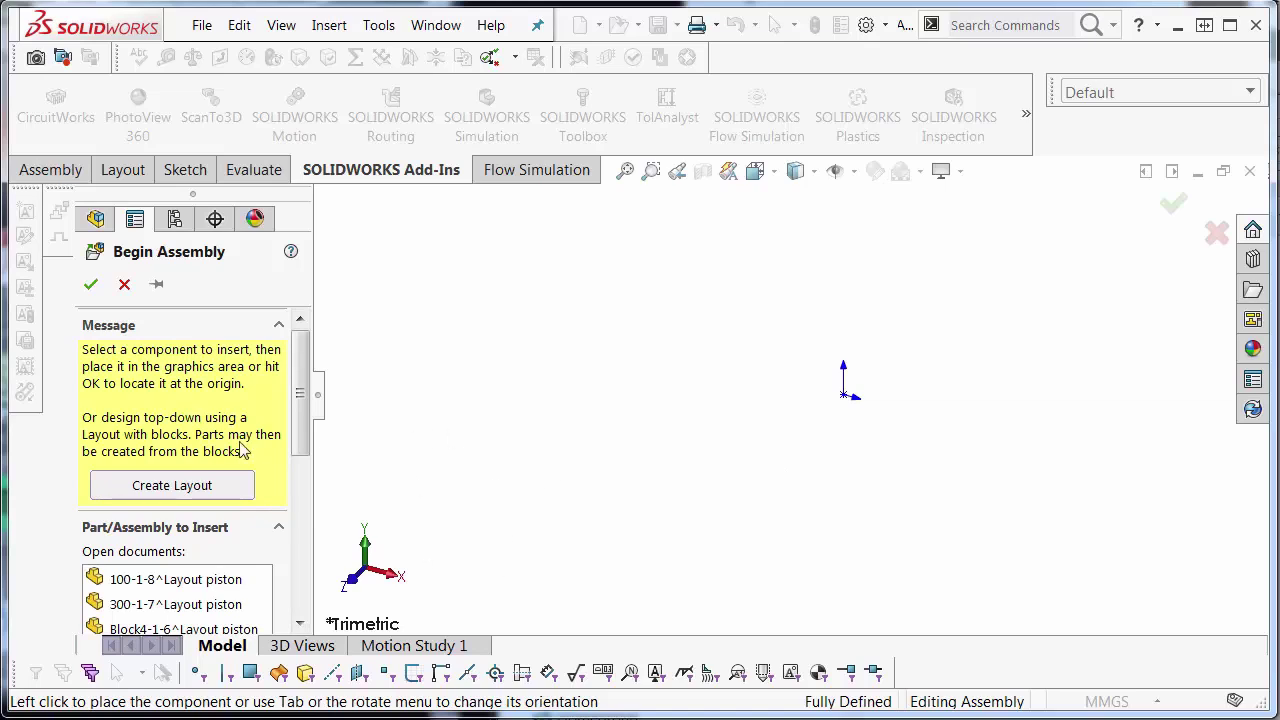
pyautogui.scroll(-5, 278, 397)
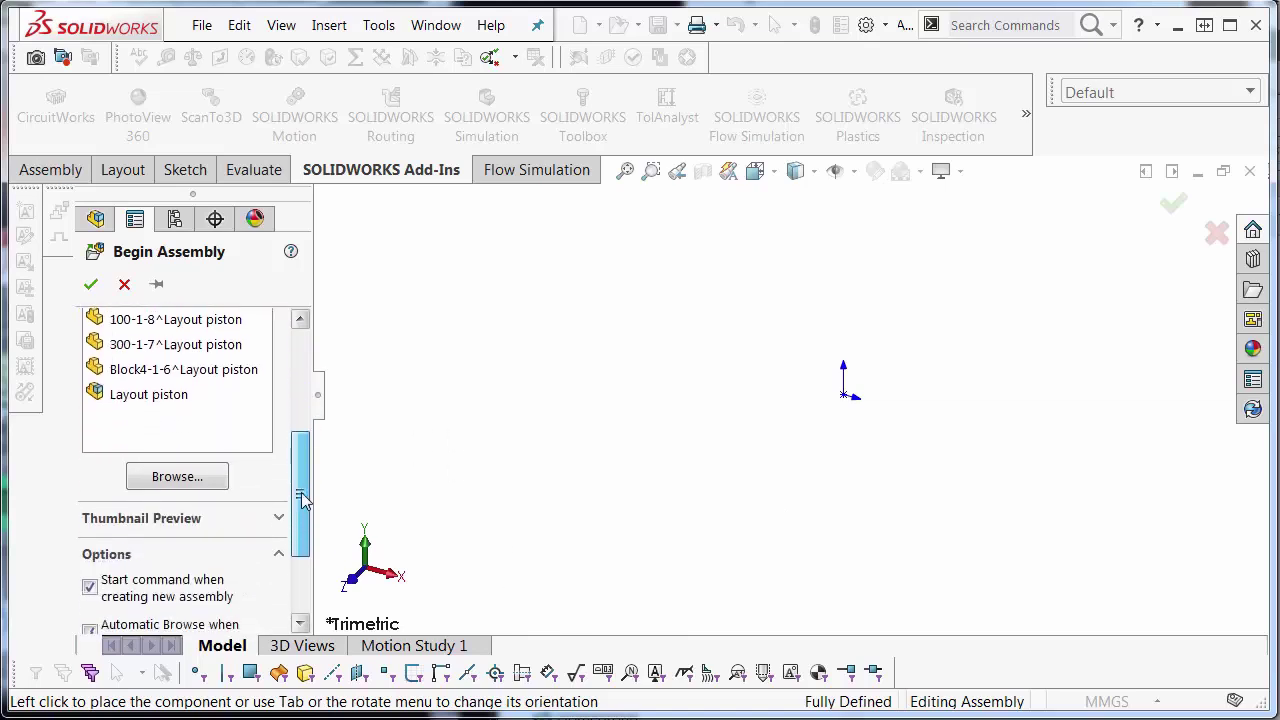
pyautogui.scroll(5, 277, 397)
pyautogui.scroll(1, 277, 397)
pyautogui.scroll(-2, 285, 400)
pyautogui.scroll(2, 290, 402)
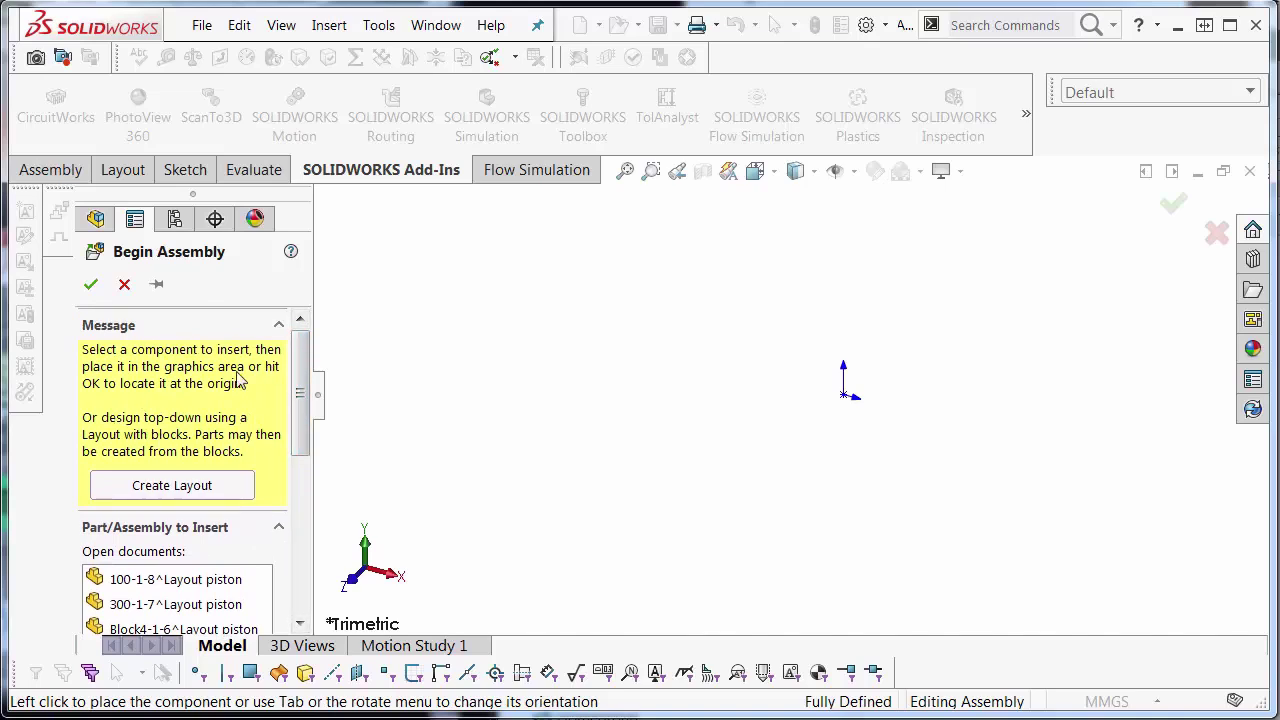
pyautogui.click(222, 490)
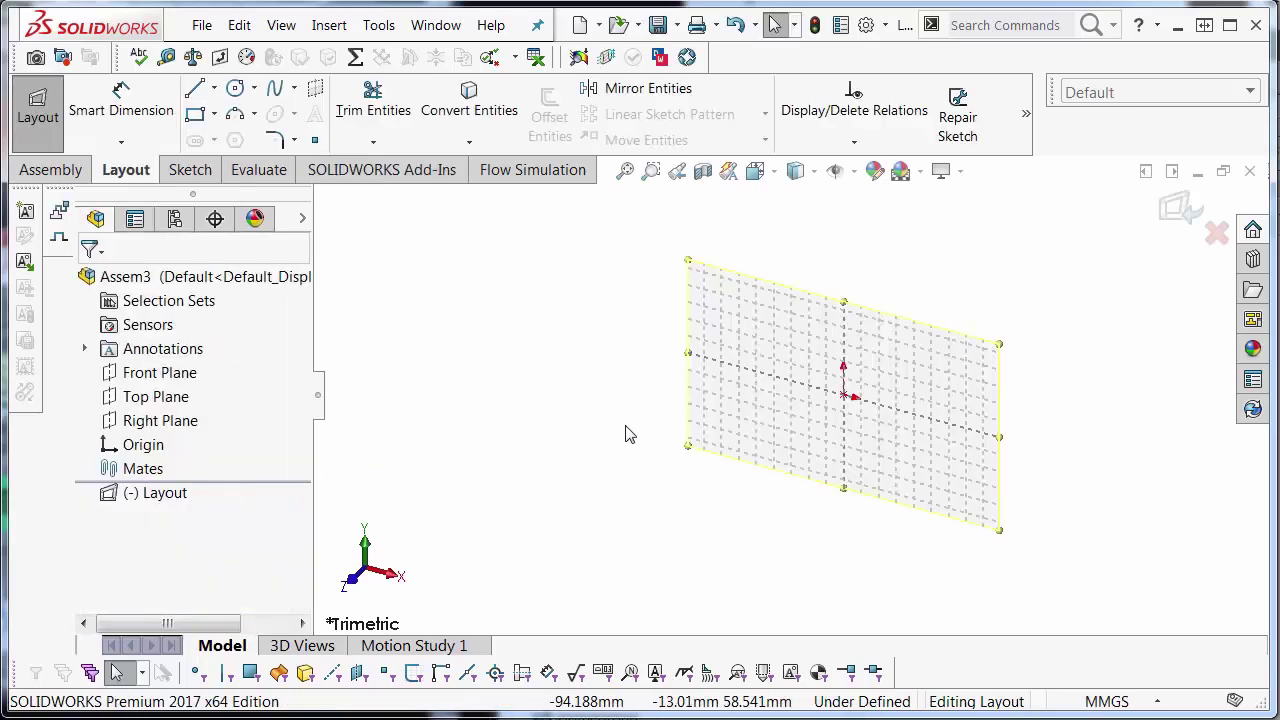
# Switch the empty Assem3 layout to the Front view with Ctrl+1
pyautogui.hotkey('ctrl', '1')
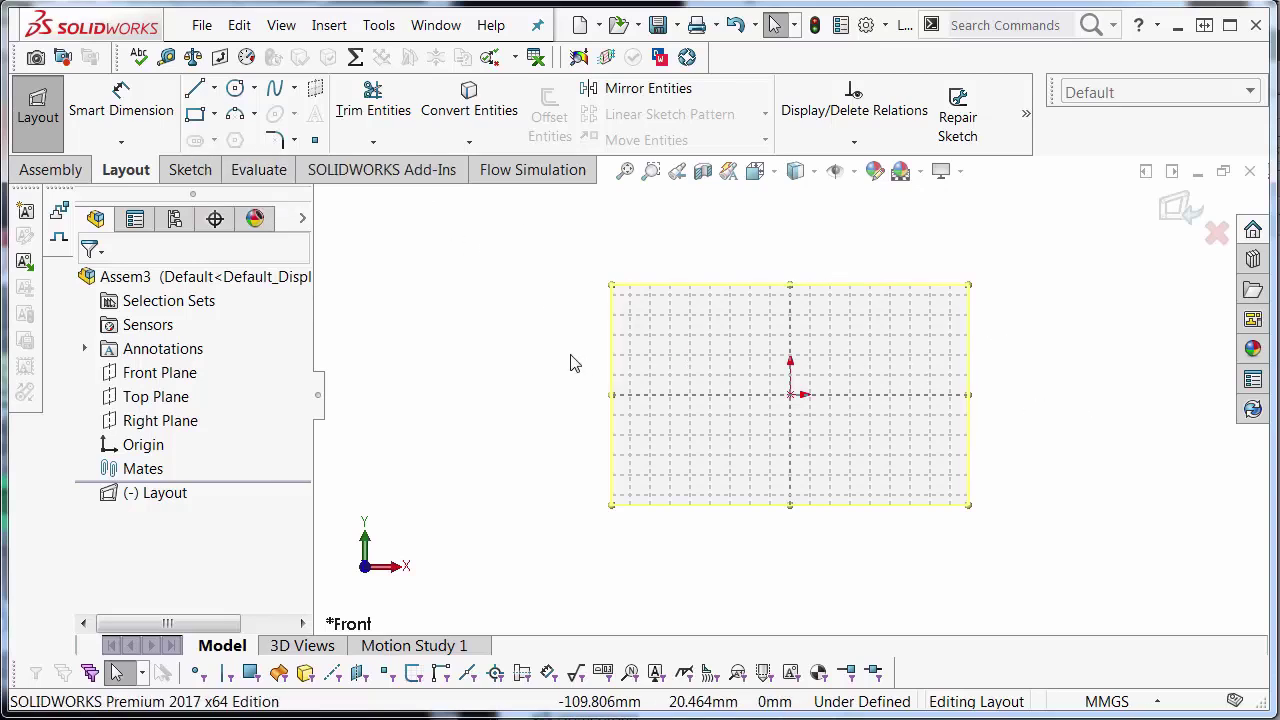
# Create a new Part_MM part and start a sketch on its Front Plane
pyautogui.hotkey('ctrl', 'n')
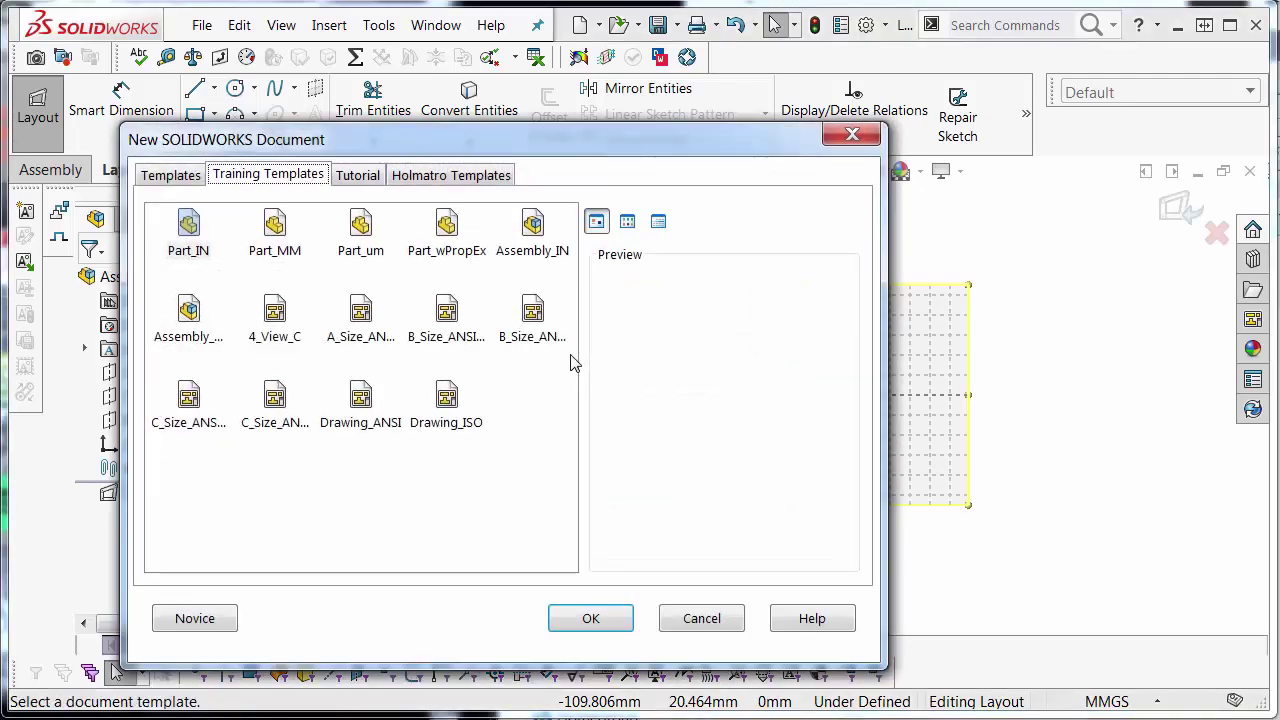
pyautogui.doubleClick(280, 240)
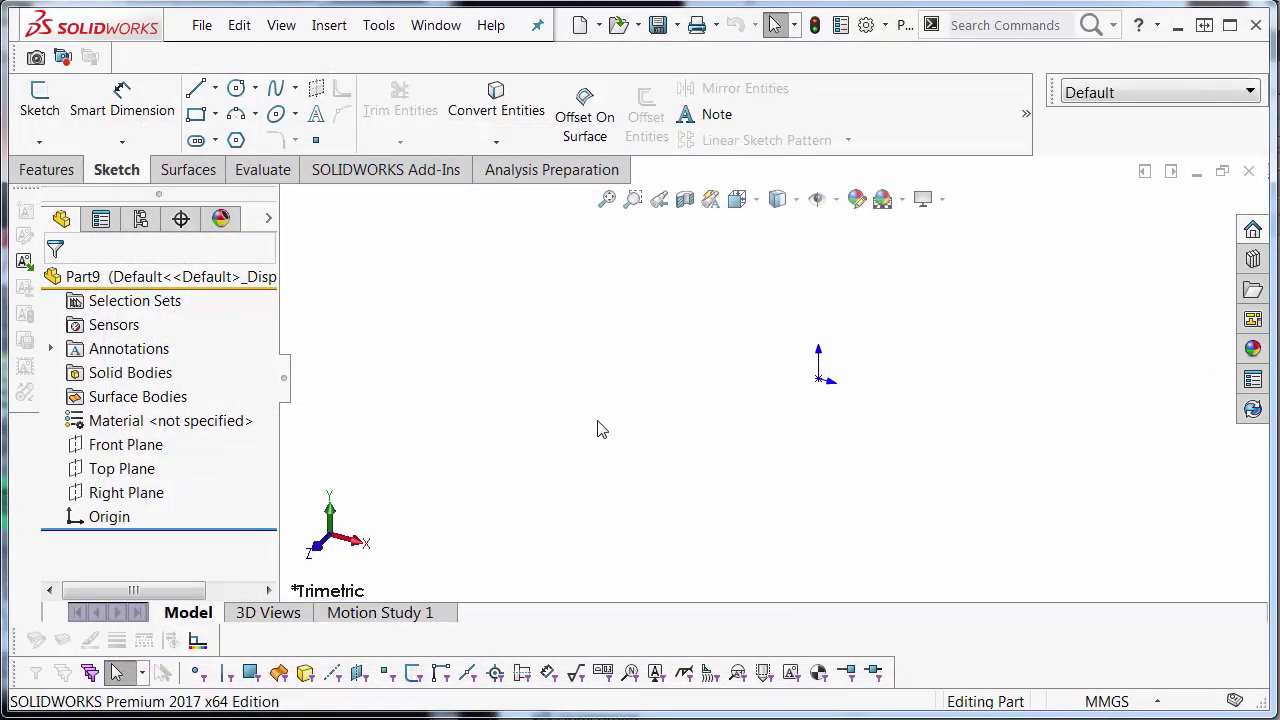
pyautogui.rightClick(122, 446)
pyautogui.click(129, 417)
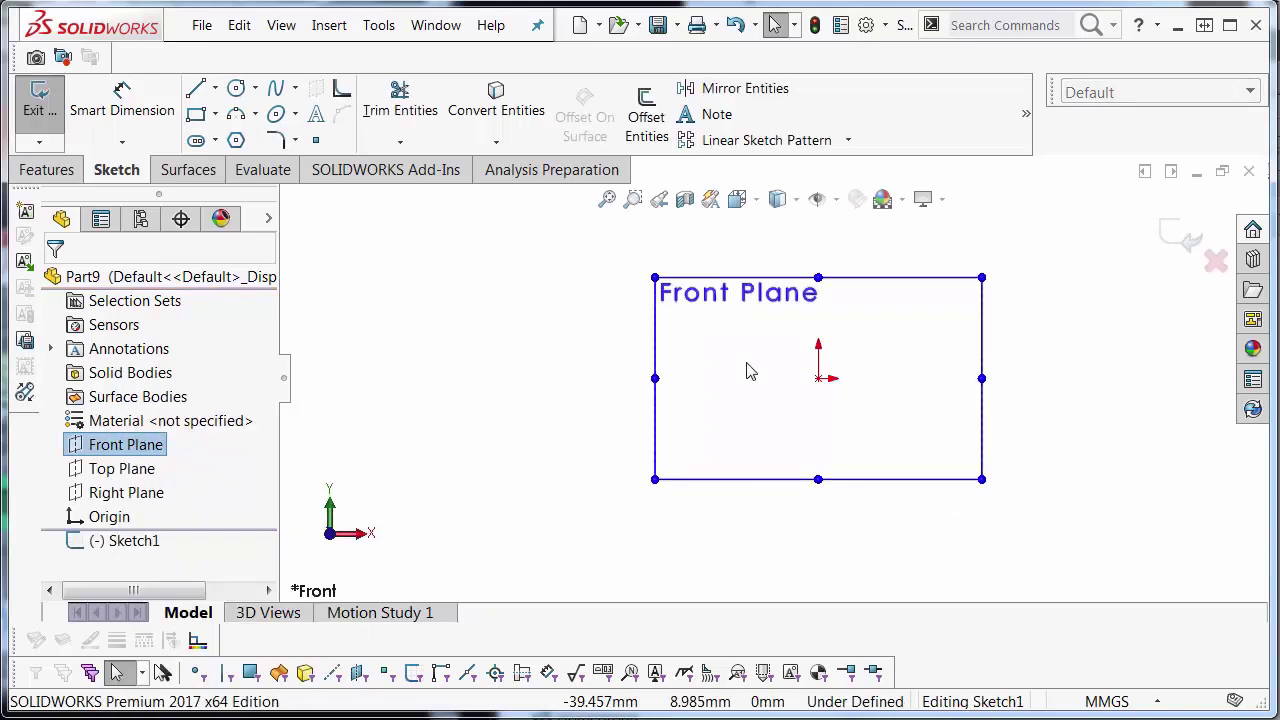
# Draw an origin-centred straight slot with a circle at each slot end
pyautogui.press('s')
pyautogui.click(813, 436)
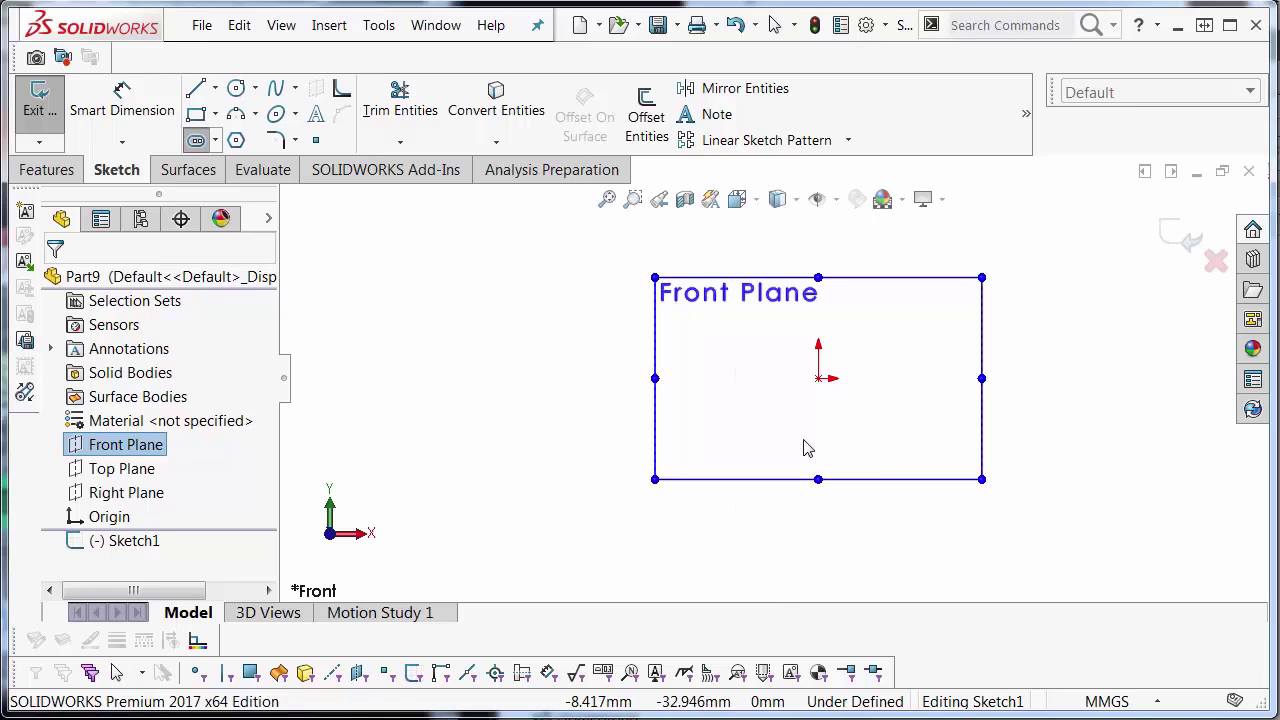
pyautogui.click(818, 378)
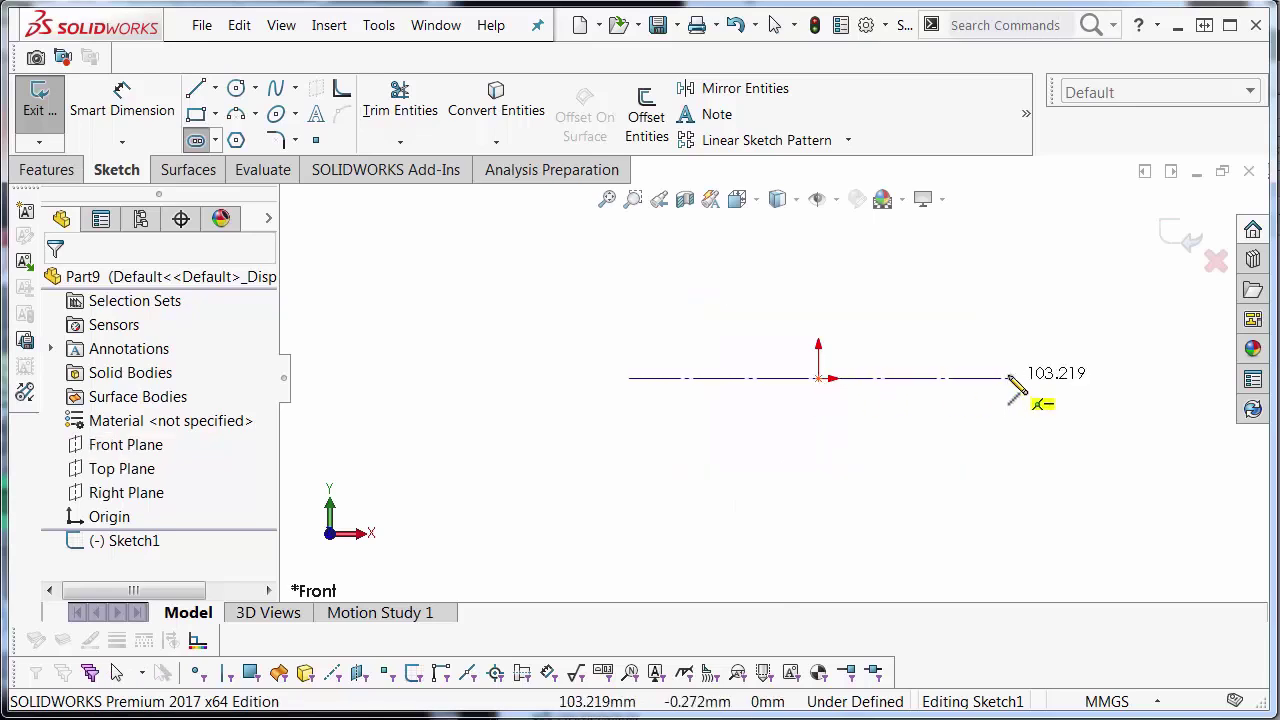
pyautogui.click(1007, 378)
pyautogui.click(999, 273)
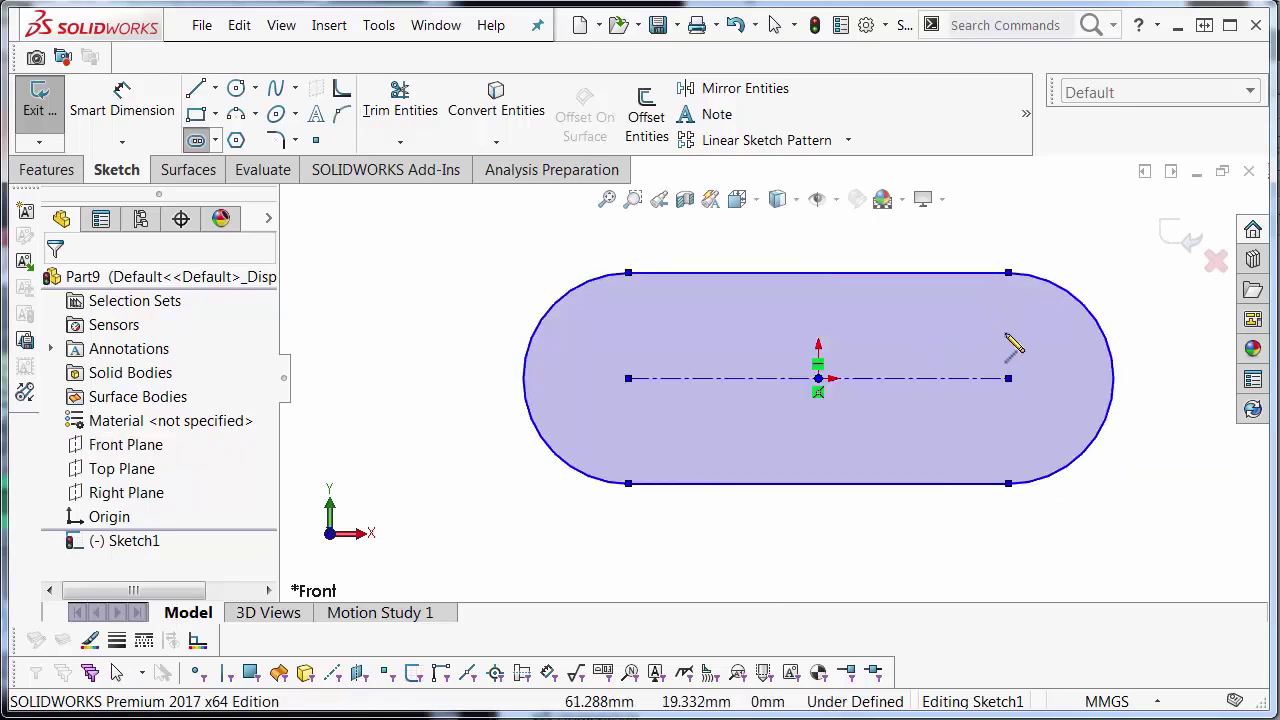
pyautogui.press('c')
pyautogui.moveTo(1007, 378); pyautogui.dragTo(1038, 378)
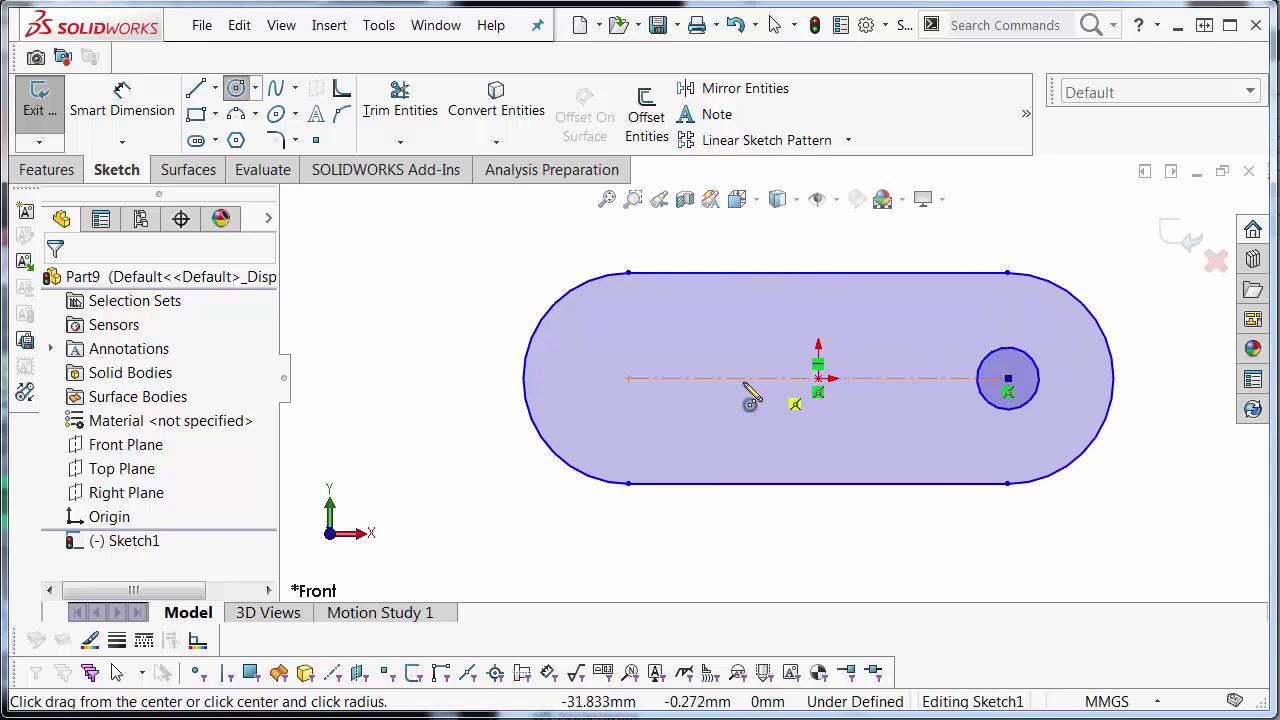
pyautogui.moveTo(628, 378); pyautogui.dragTo(591, 378)
# Dimension the slot 100 between centres and 30 wide
pyautogui.press('d')
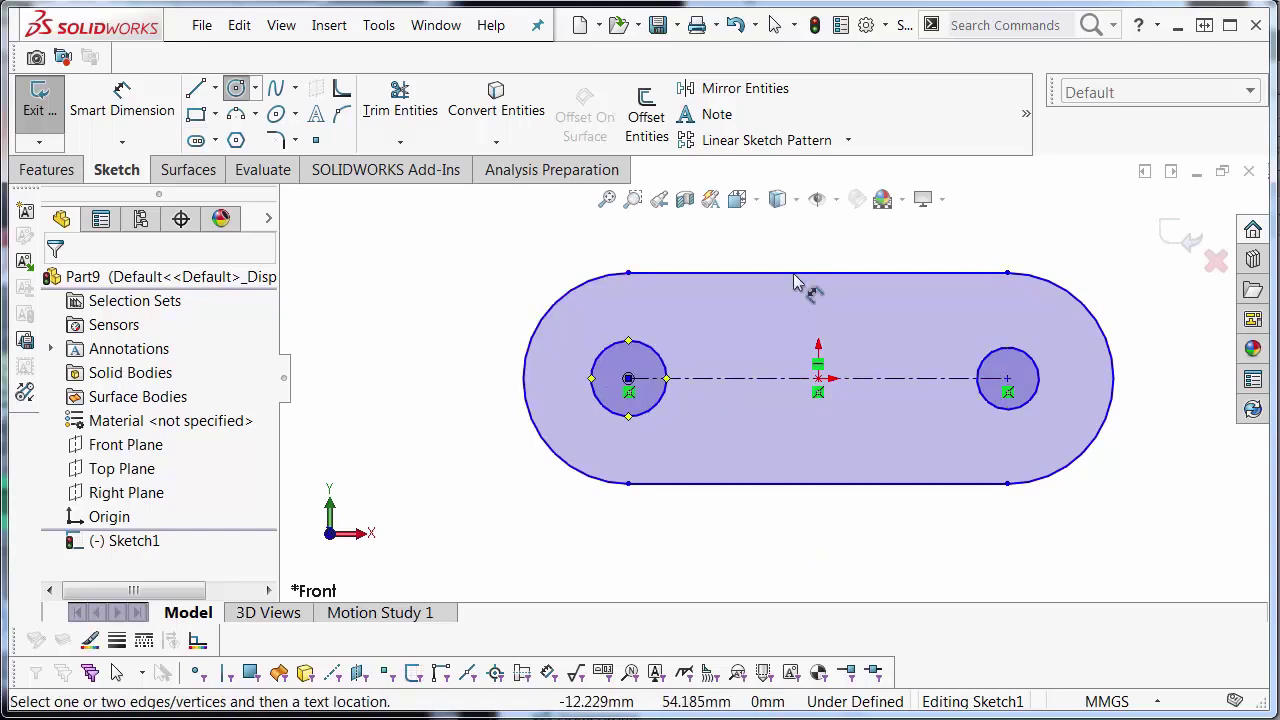
pyautogui.click(720, 380)
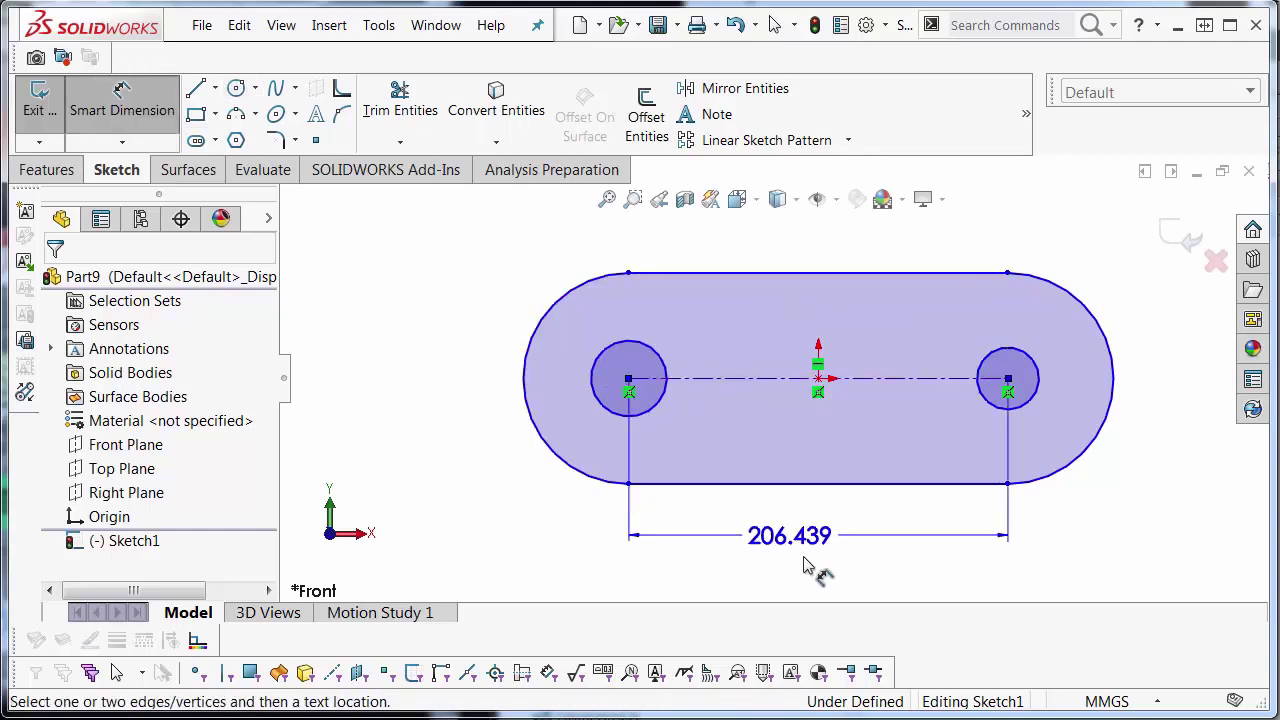
pyautogui.click(812, 568)
pyautogui.write('100')
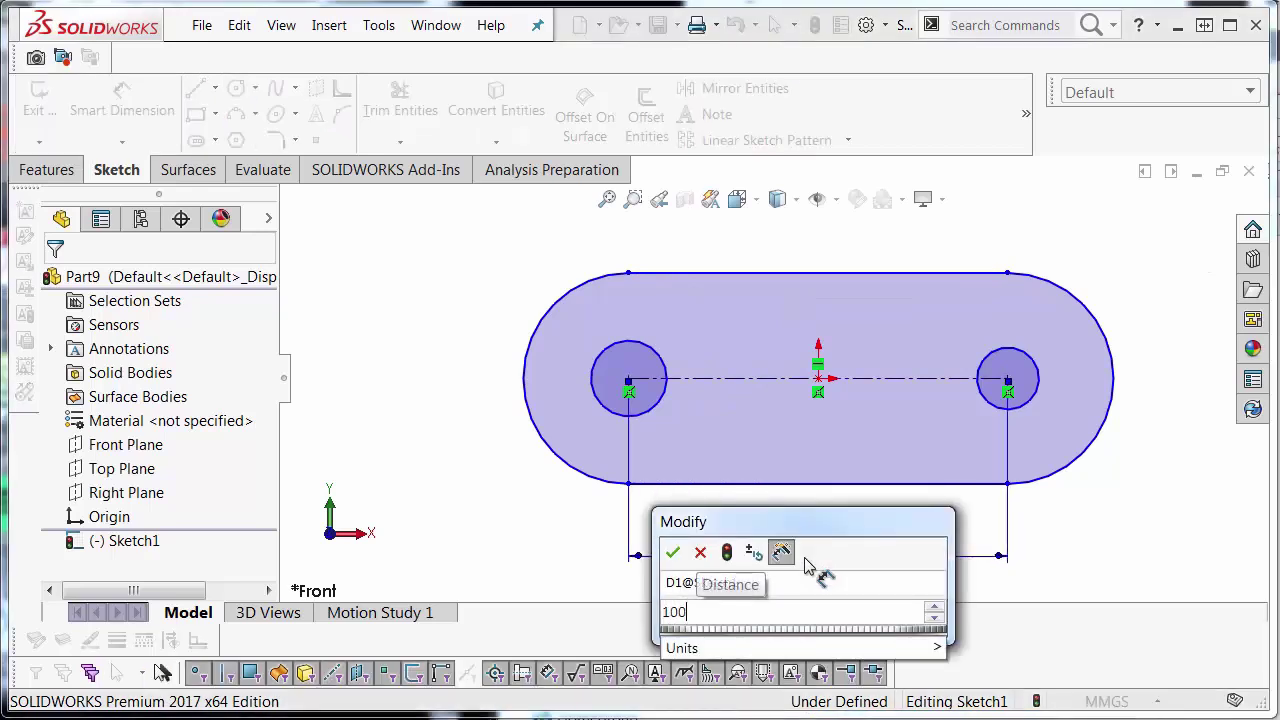
pyautogui.press('Return')
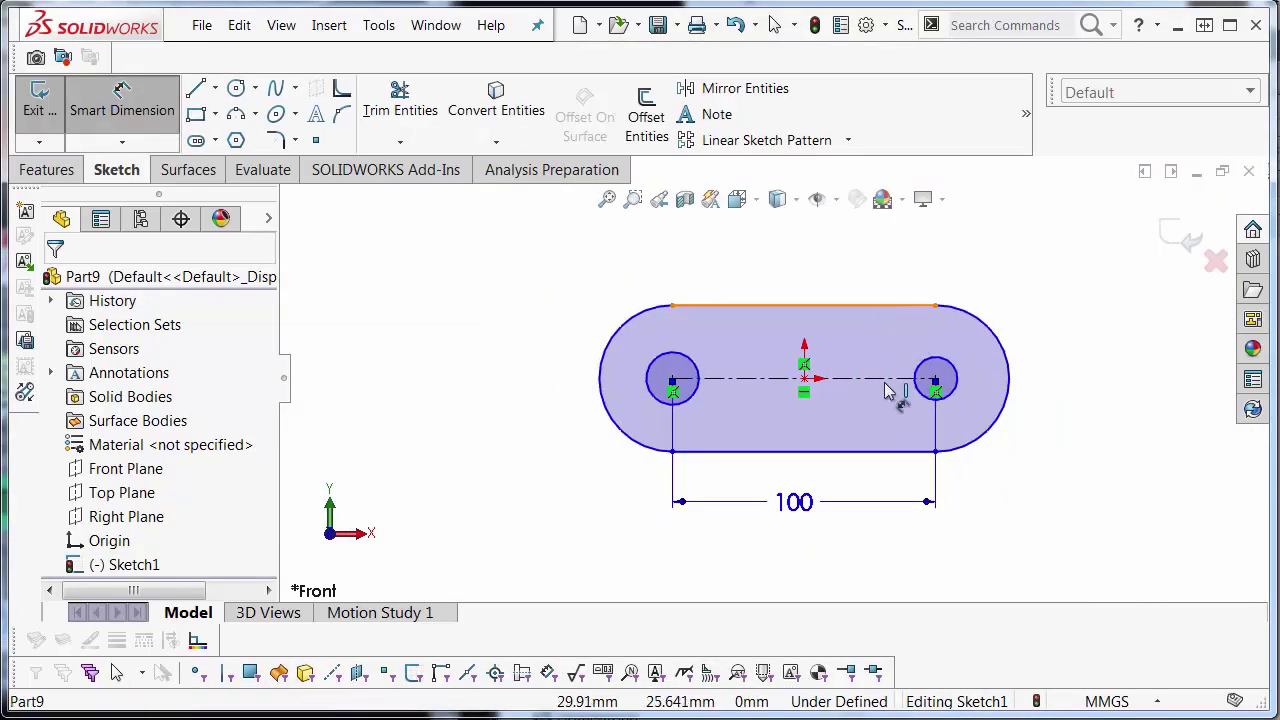
pyautogui.click(886, 388)
pyautogui.click(894, 451)
pyautogui.click(1125, 385)
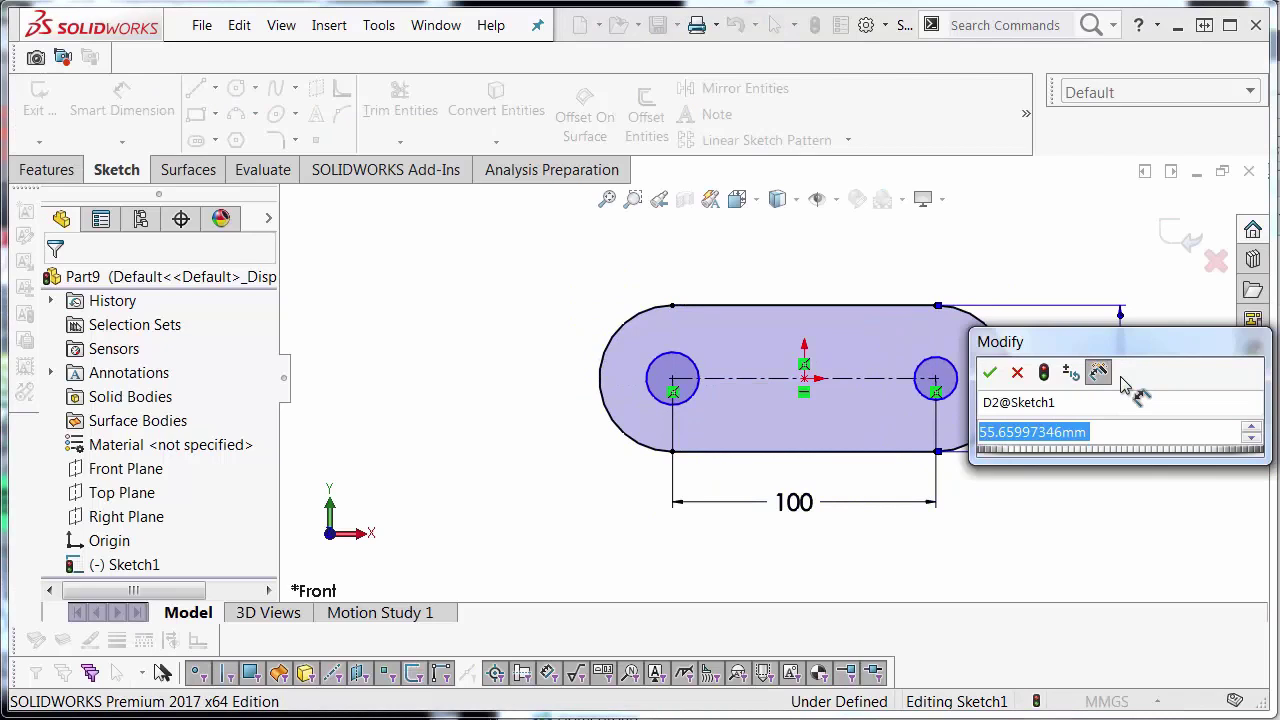
pyautogui.write('30')
pyautogui.press('Return')
# Give the left circle a Ø15 diameter and make both end circles equal
pyautogui.scroll(-3, 690, 385)
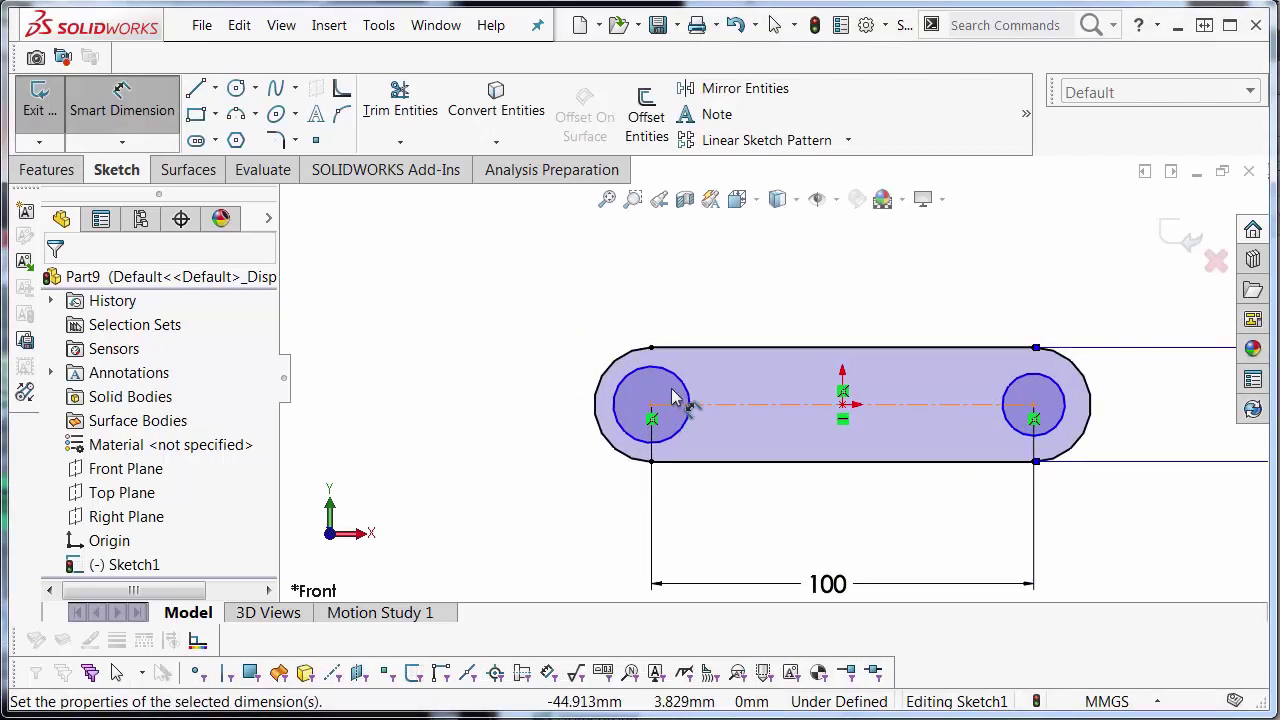
pyautogui.click(694, 388)
pyautogui.click(495, 316)
pyautogui.write('1')
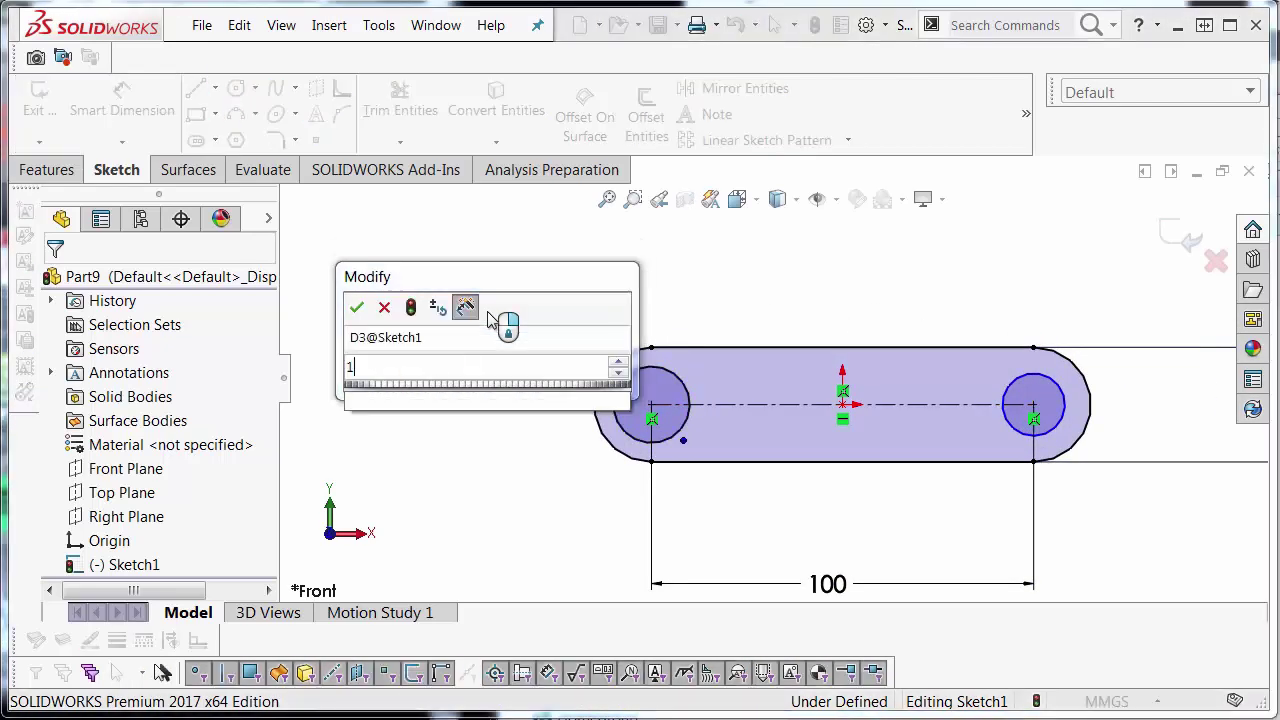
pyautogui.write('5')
pyautogui.press('Return')
pyautogui.scroll(2, 848, 352)
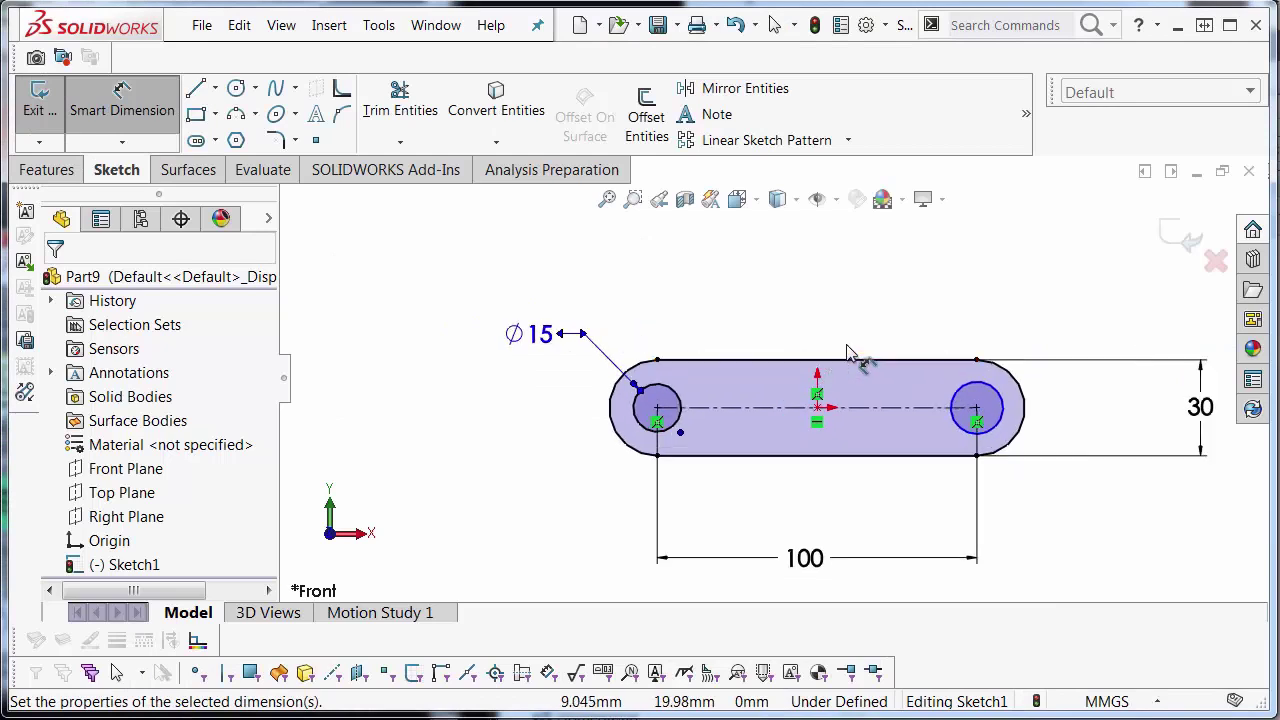
pyautogui.press('Escape')
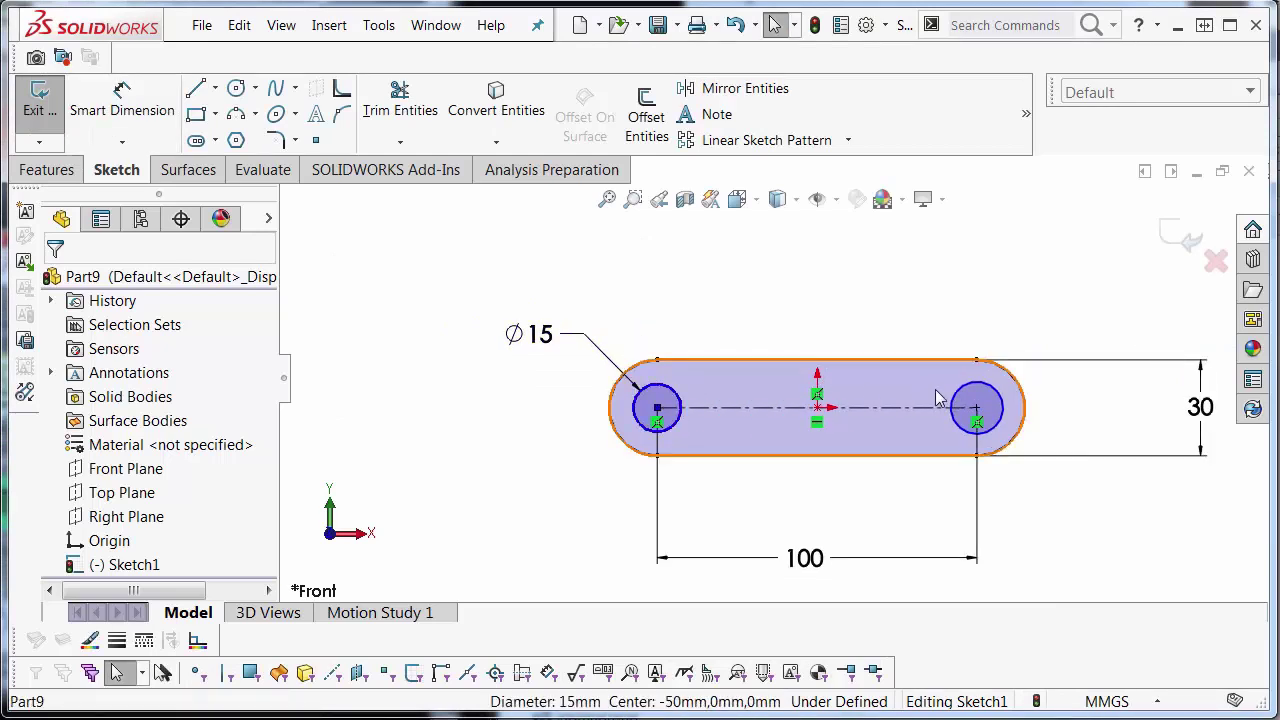
pyautogui.keyDown('ctrl'); pyautogui.click(968, 398); pyautogui.keyUp('ctrl')
pyautogui.click(1127, 266)
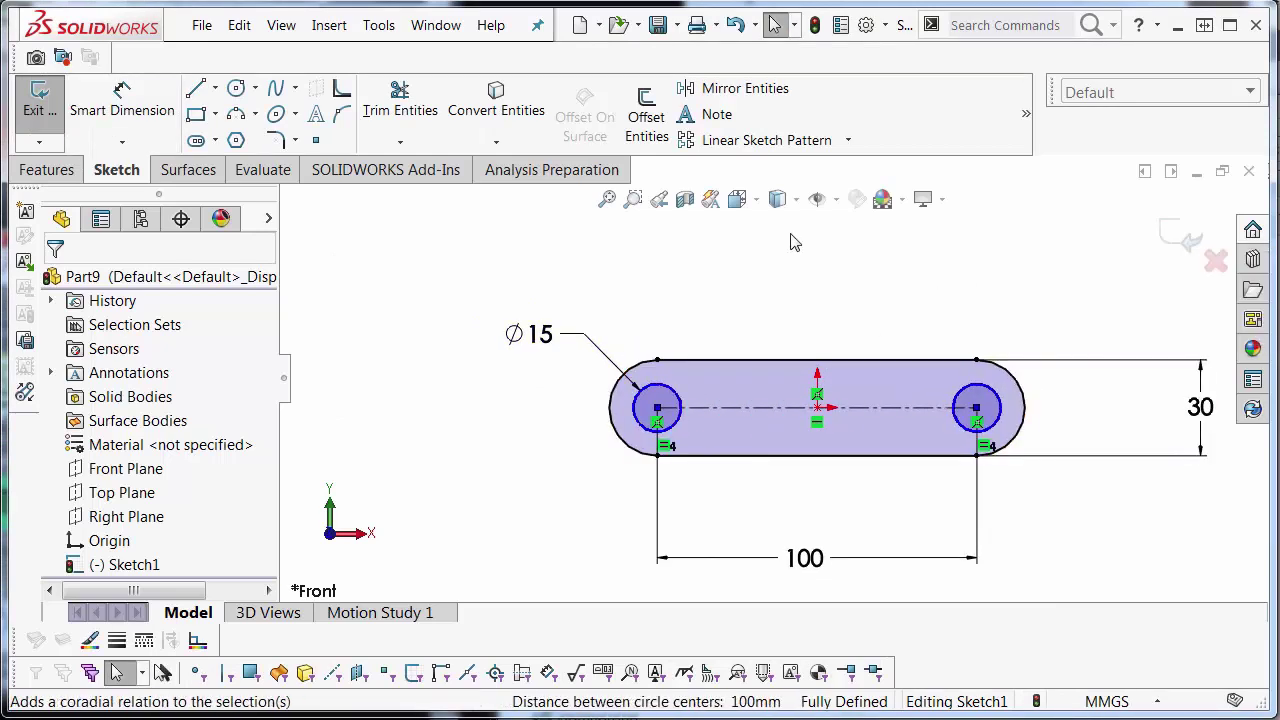
# Box-select the whole slot sketch and try to turn it into a block
pyautogui.click(794, 240)
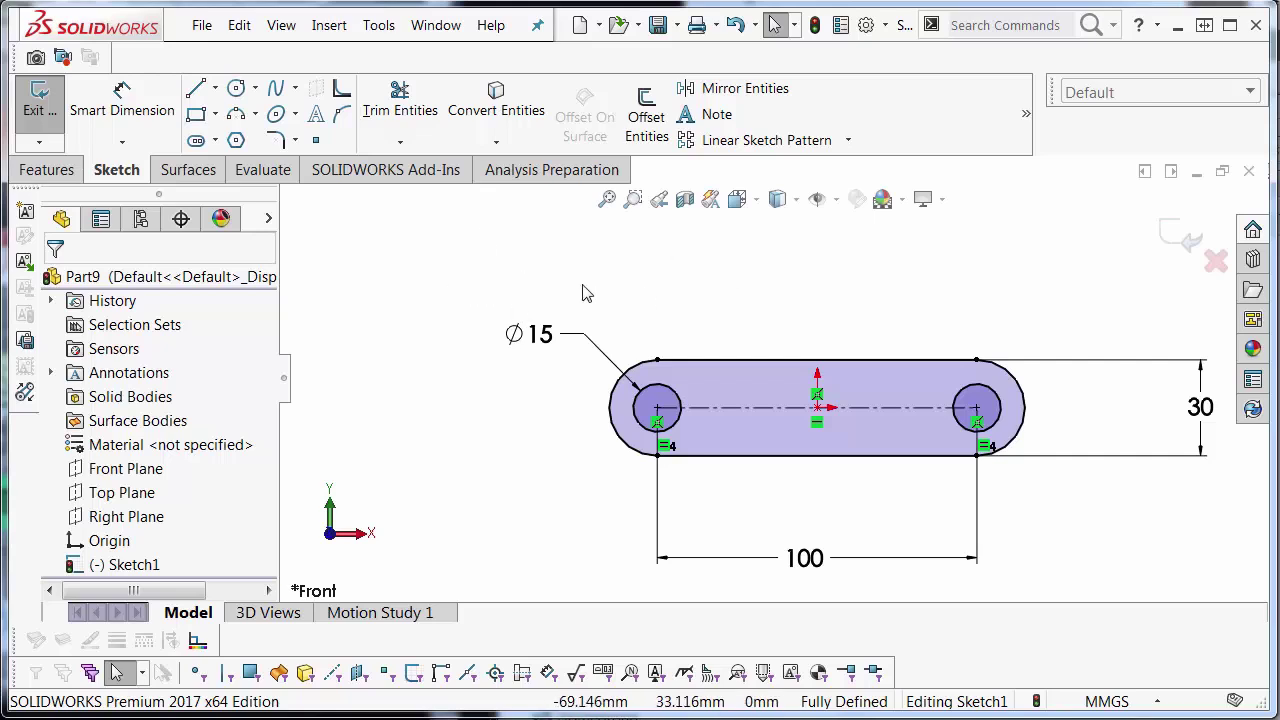
pyautogui.moveTo(455, 265)
pyautogui.mouseDown()
pyautogui.moveTo(965, 543)
pyautogui.moveTo(1174, 606)
pyautogui.moveTo(1229, 600)
pyautogui.mouseUp()
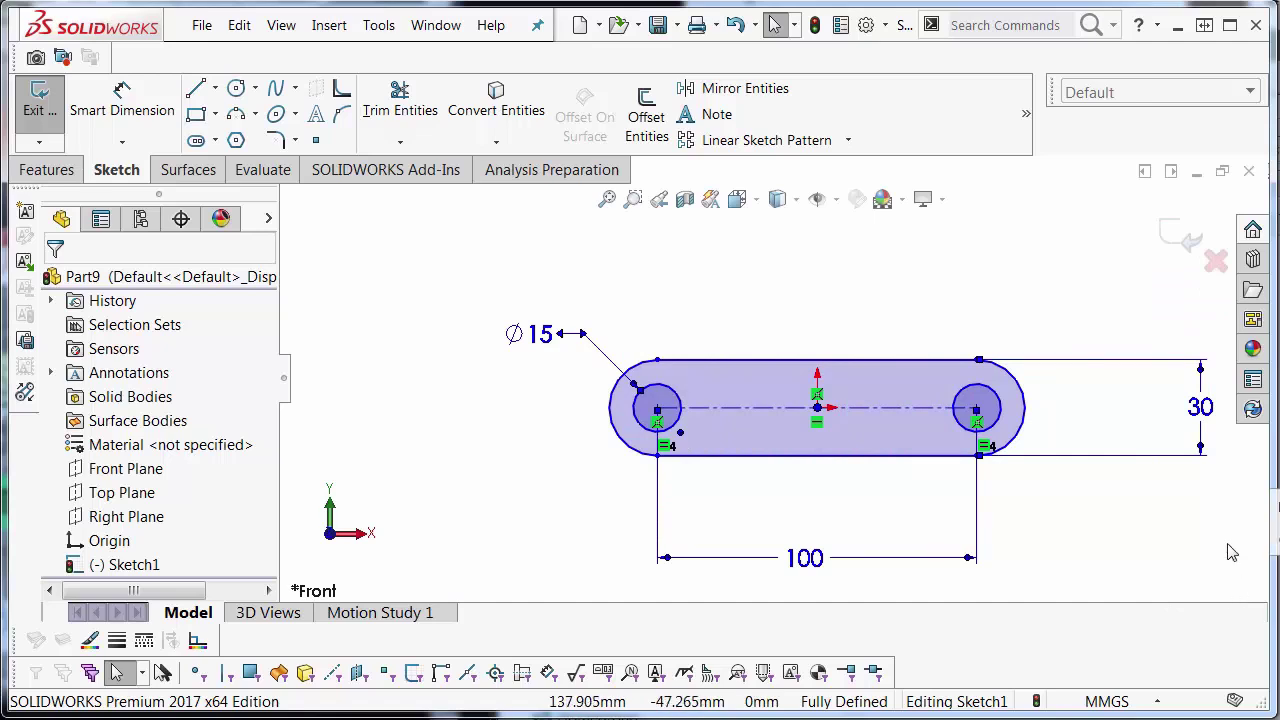
pyautogui.moveTo(1110, 258)
pyautogui.mouseDown()
pyautogui.moveTo(645, 568)
pyautogui.moveTo(477, 588)
pyautogui.mouseUp()
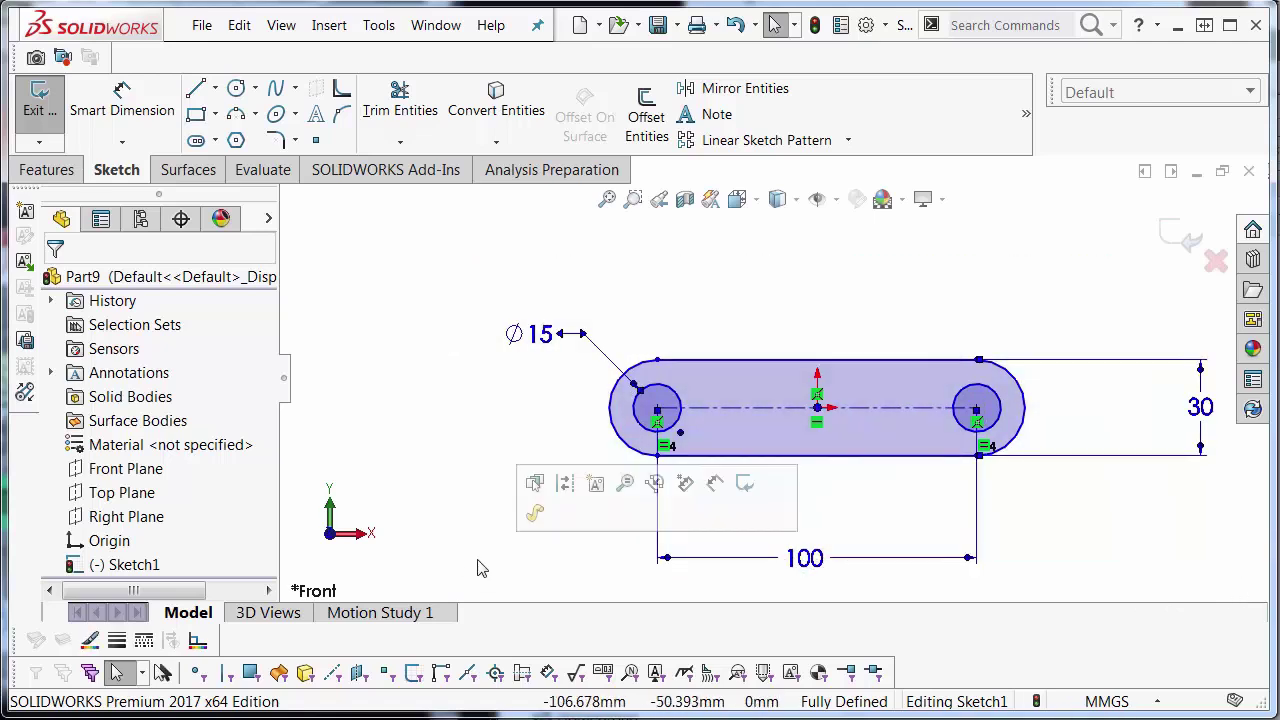
pyautogui.click(597, 486)
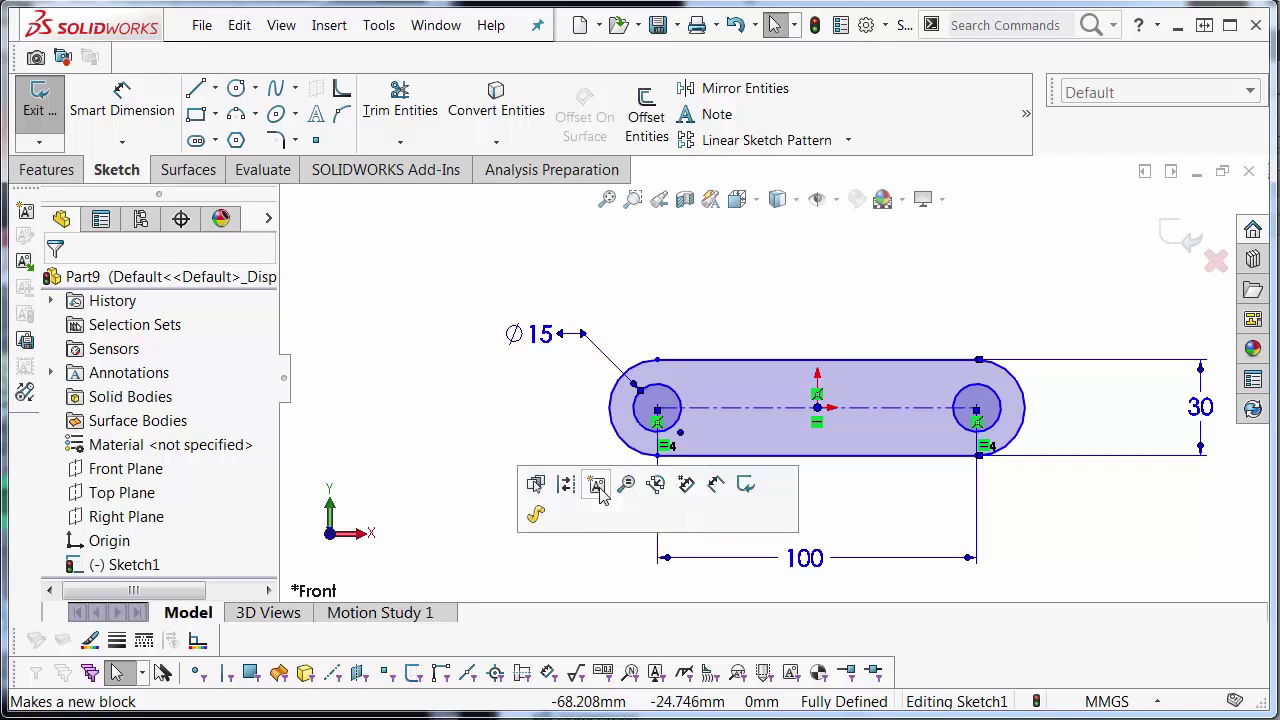
pyautogui.click(594, 485)
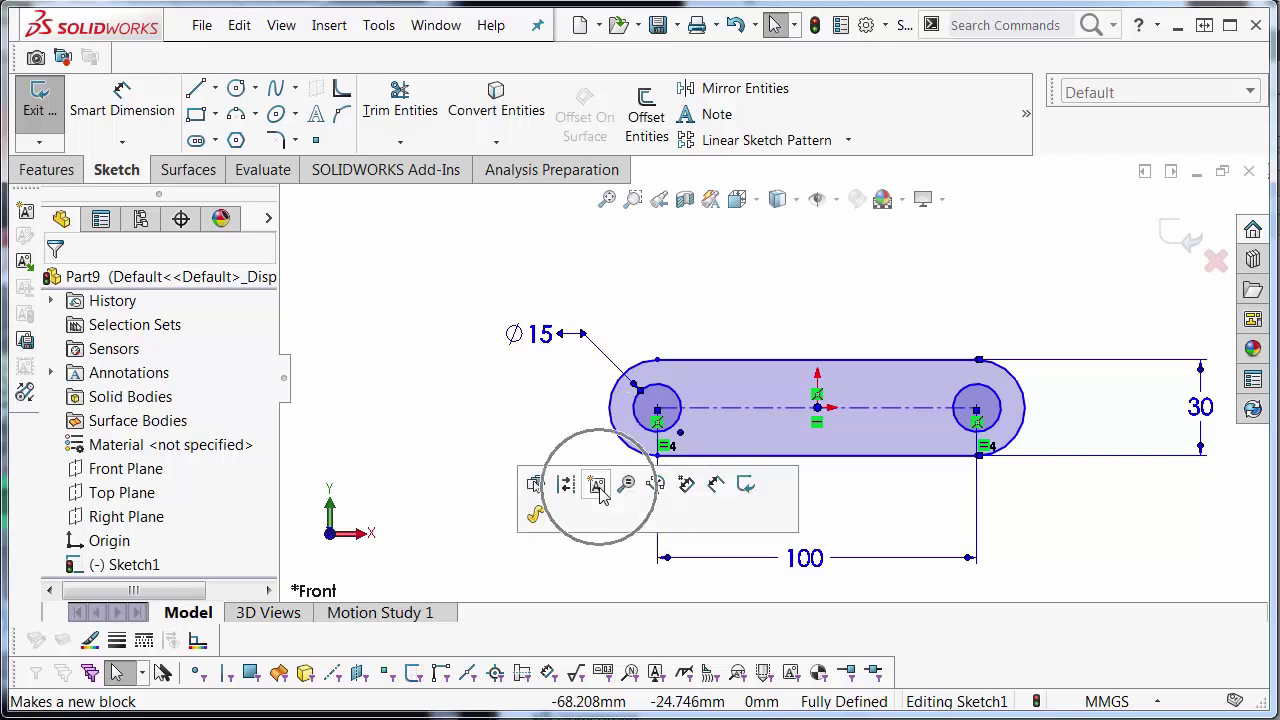
# Enable the Blocks toolbar, reselect the entire slot sketch, and start Make Block
pyautogui.rightClick(910, 26)
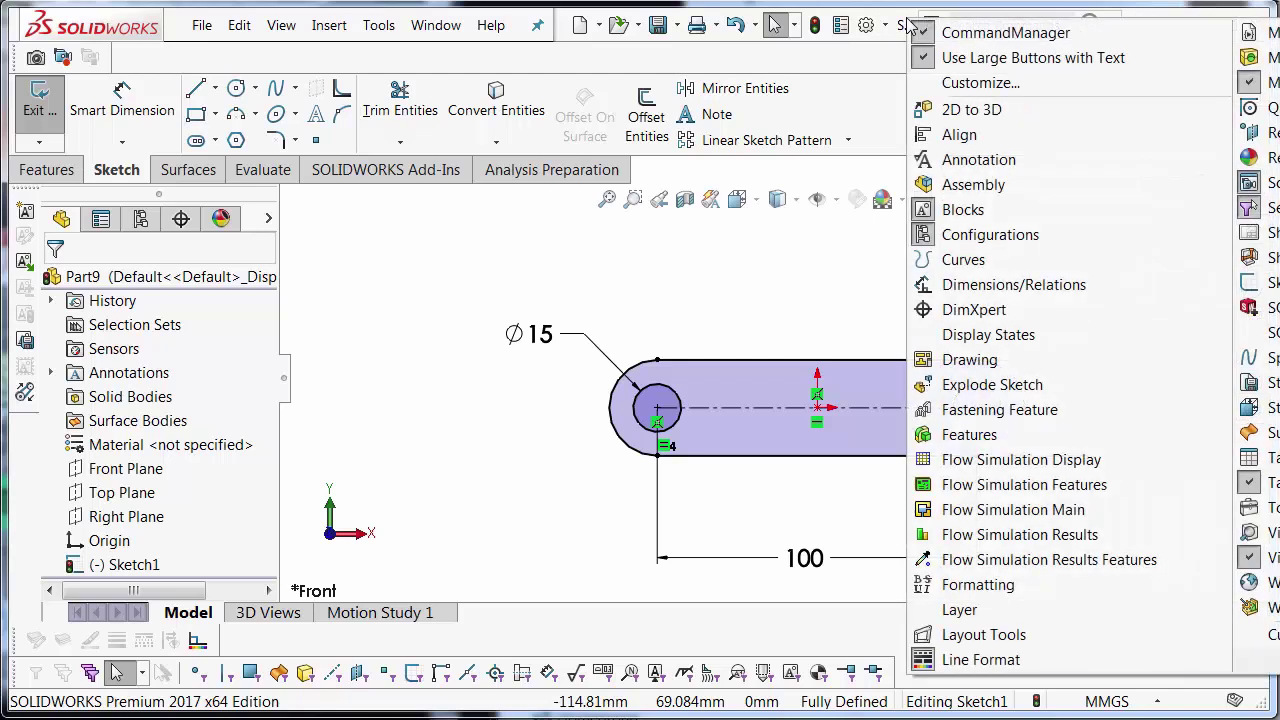
pyautogui.click(982, 214)
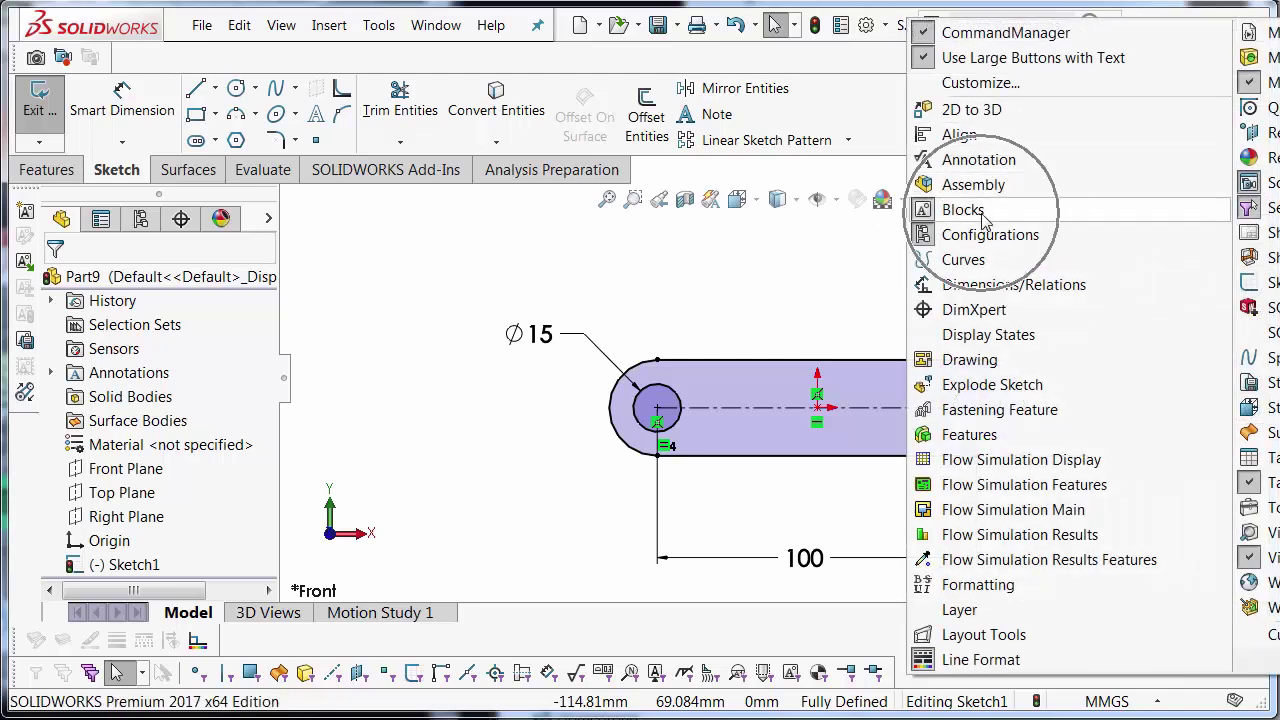
pyautogui.click(863, 80)
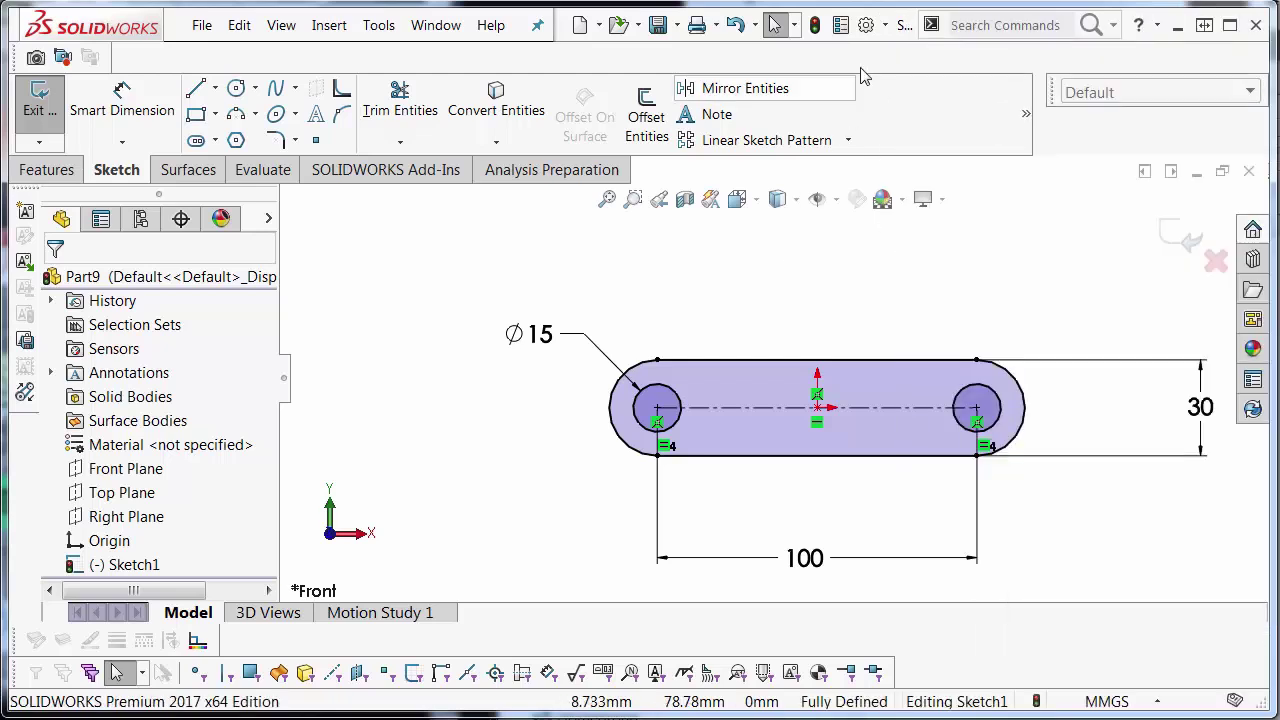
pyautogui.rightClick(911, 30)
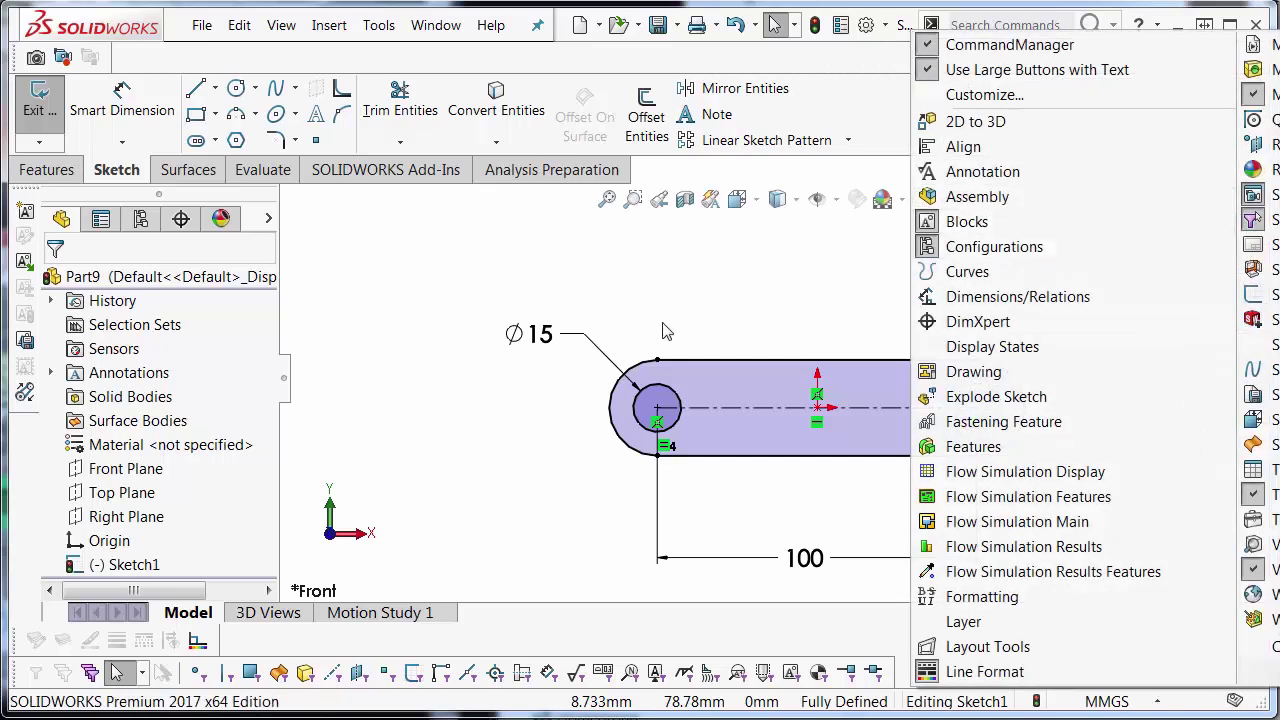
pyautogui.click(343, 357)
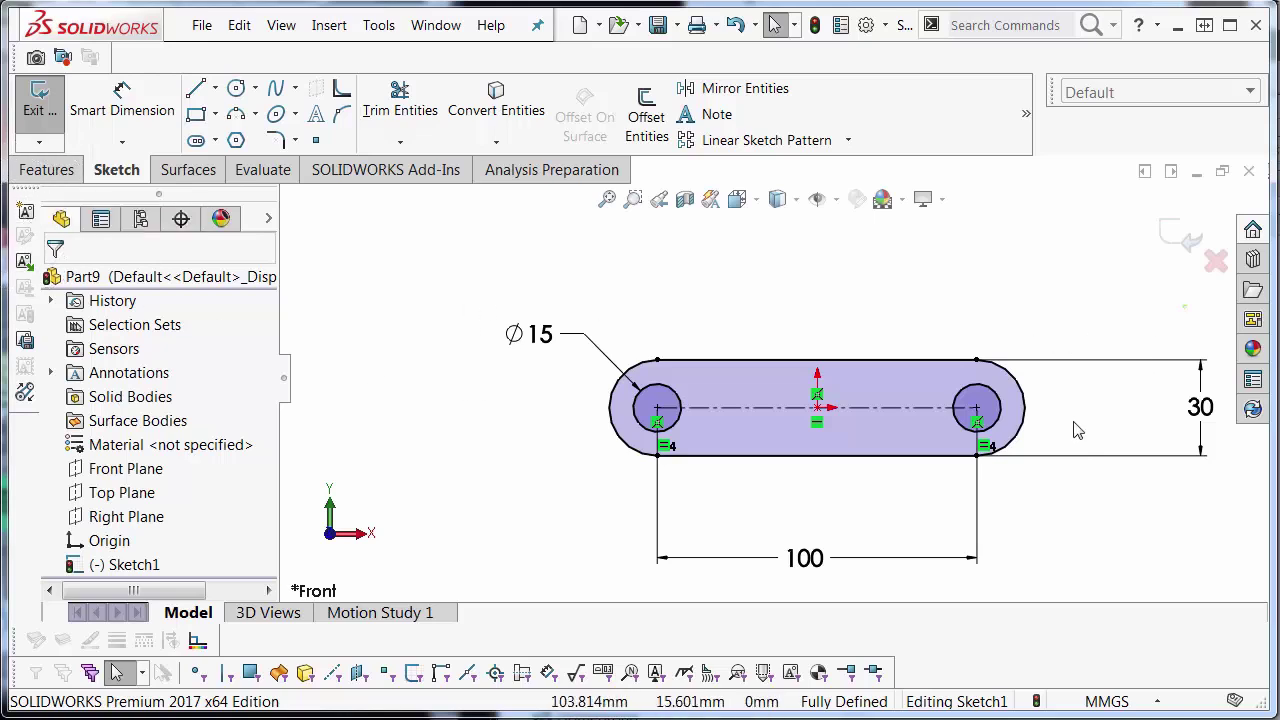
pyautogui.moveTo(1188, 304)
pyautogui.mouseDown()
pyautogui.moveTo(443, 557)
pyautogui.moveTo(446, 583)
pyautogui.mouseUp()
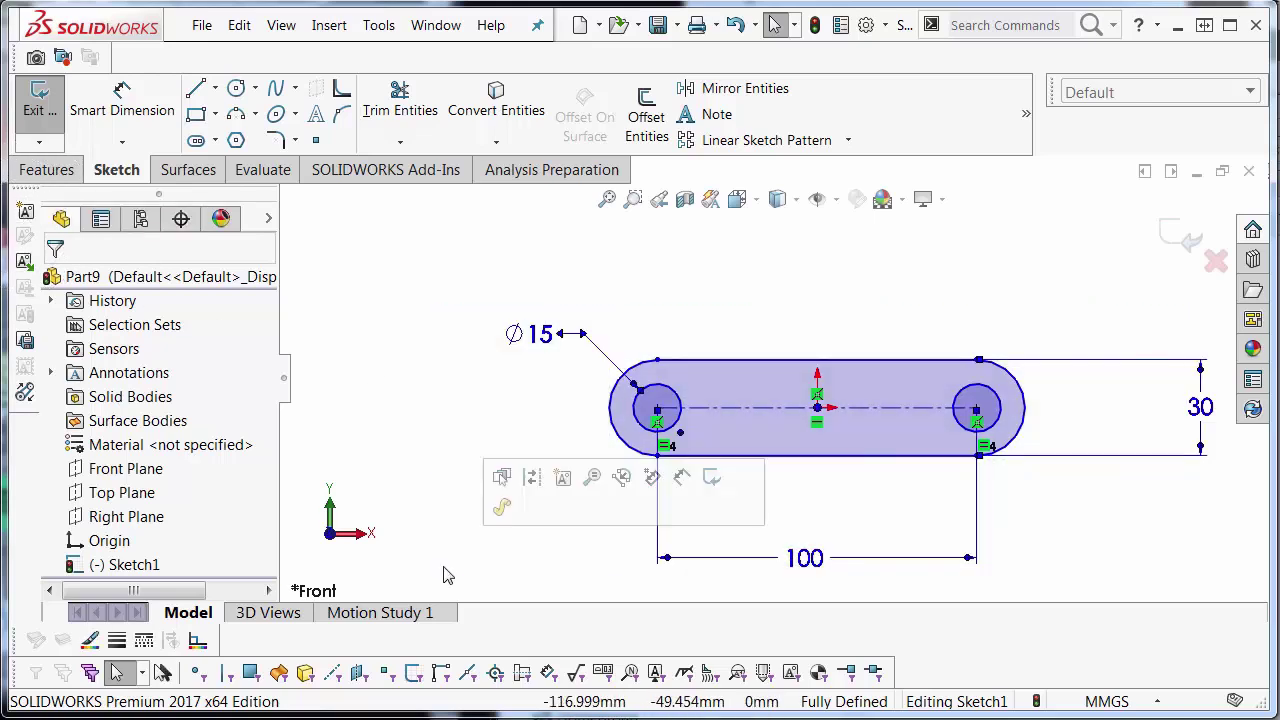
pyautogui.click(563, 478)
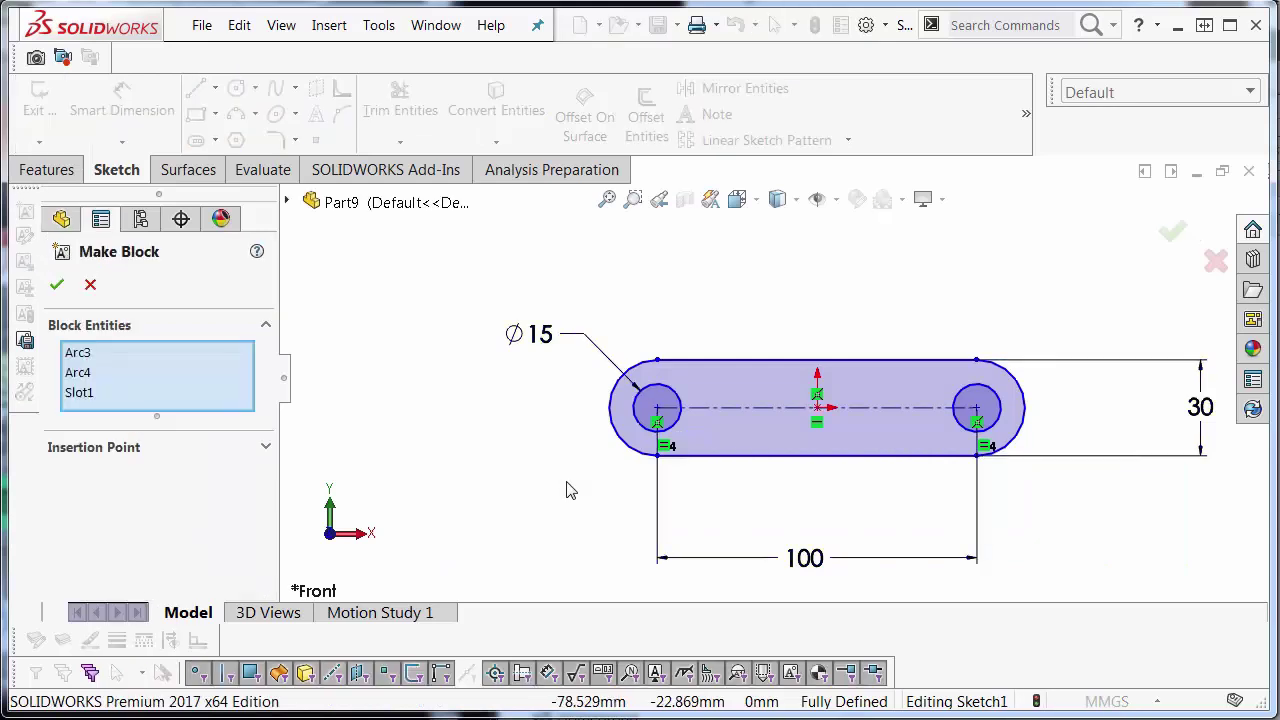
# Create the block with its insertion point at the left circle's centre
pyautogui.click(266, 448)
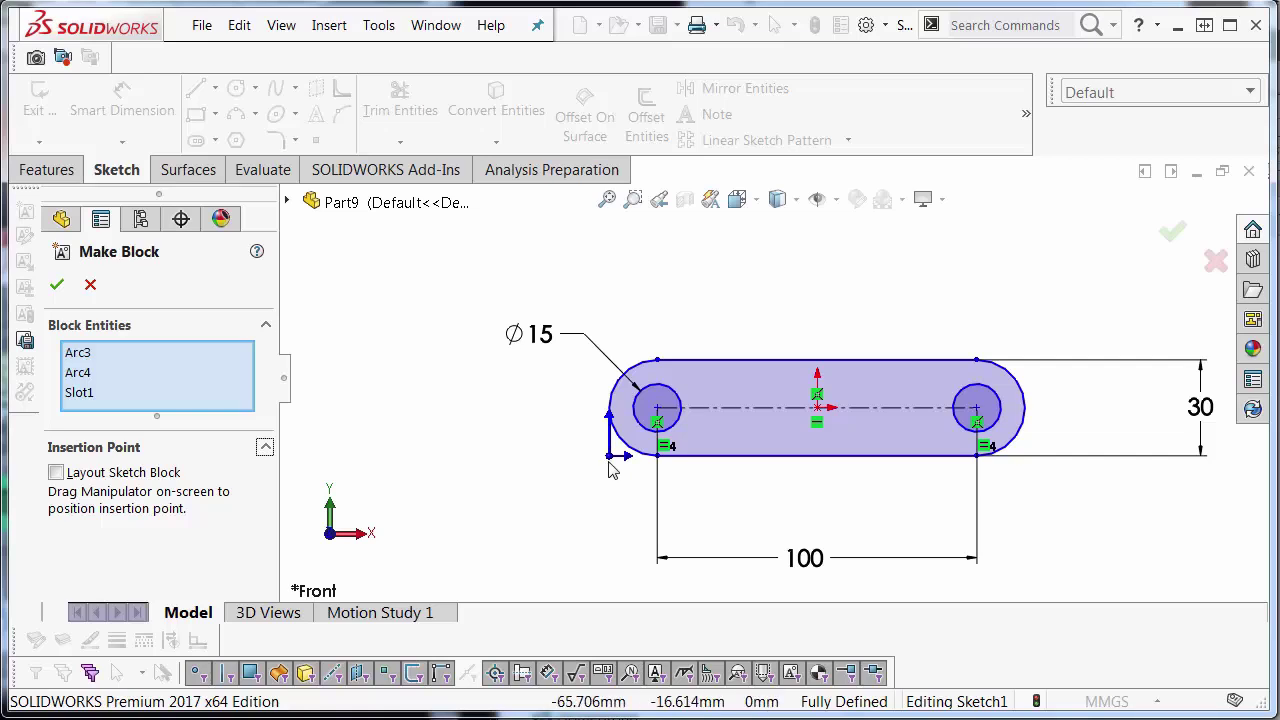
pyautogui.moveTo(614, 462); pyautogui.dragTo(660, 415)
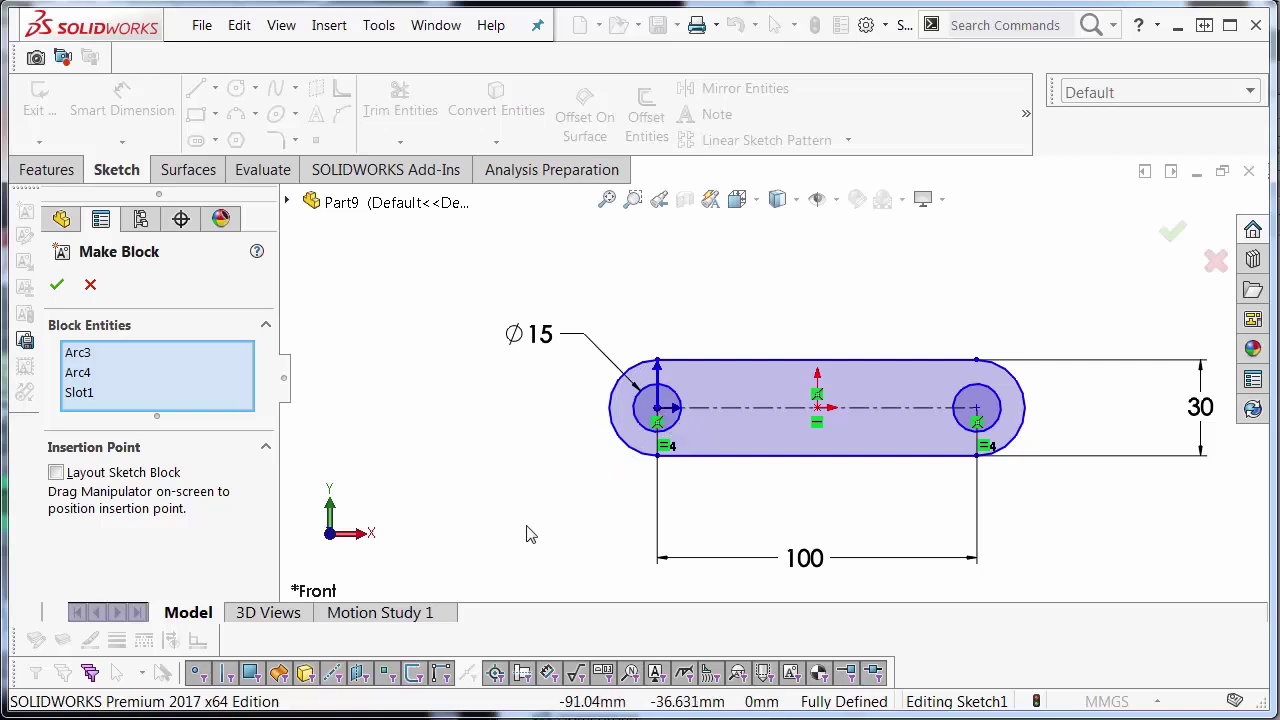
pyautogui.click(56, 283)
# Save Block1-1 over the existing 100.SLDBLK file
pyautogui.scroll(-3, 330, 449)
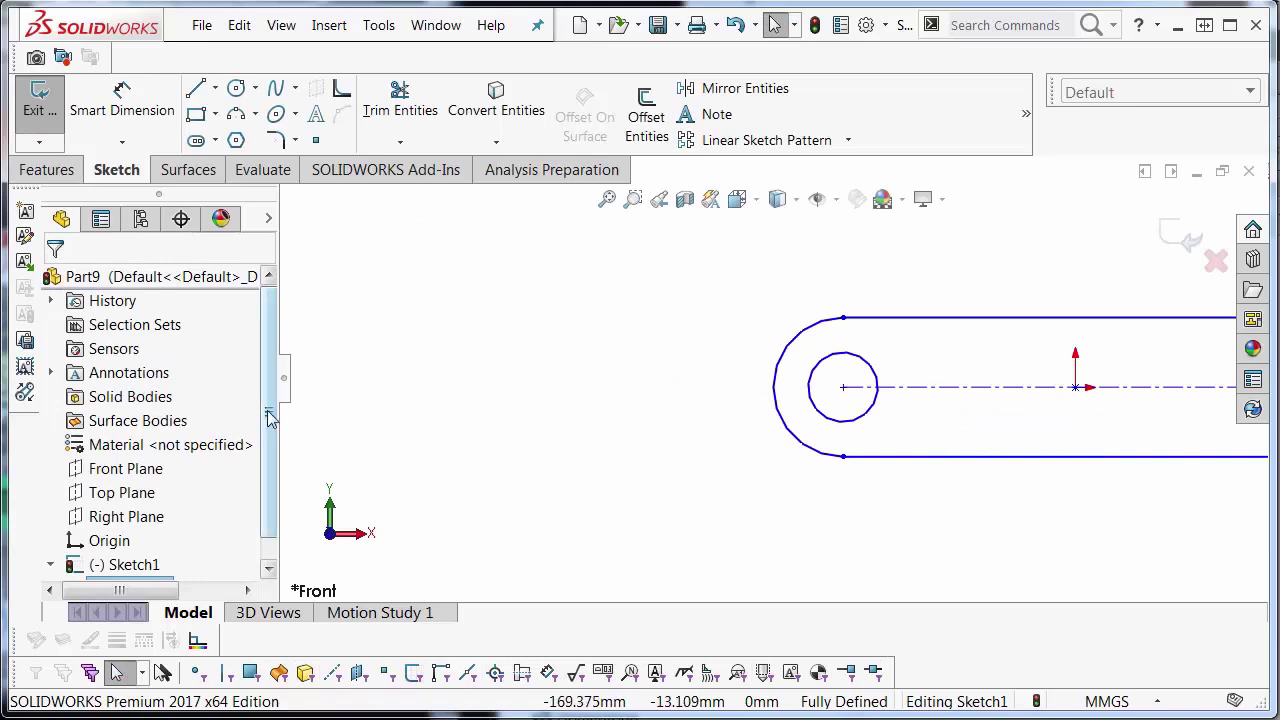
pyautogui.scroll(-1, 271, 418)
pyautogui.rightClick(163, 566)
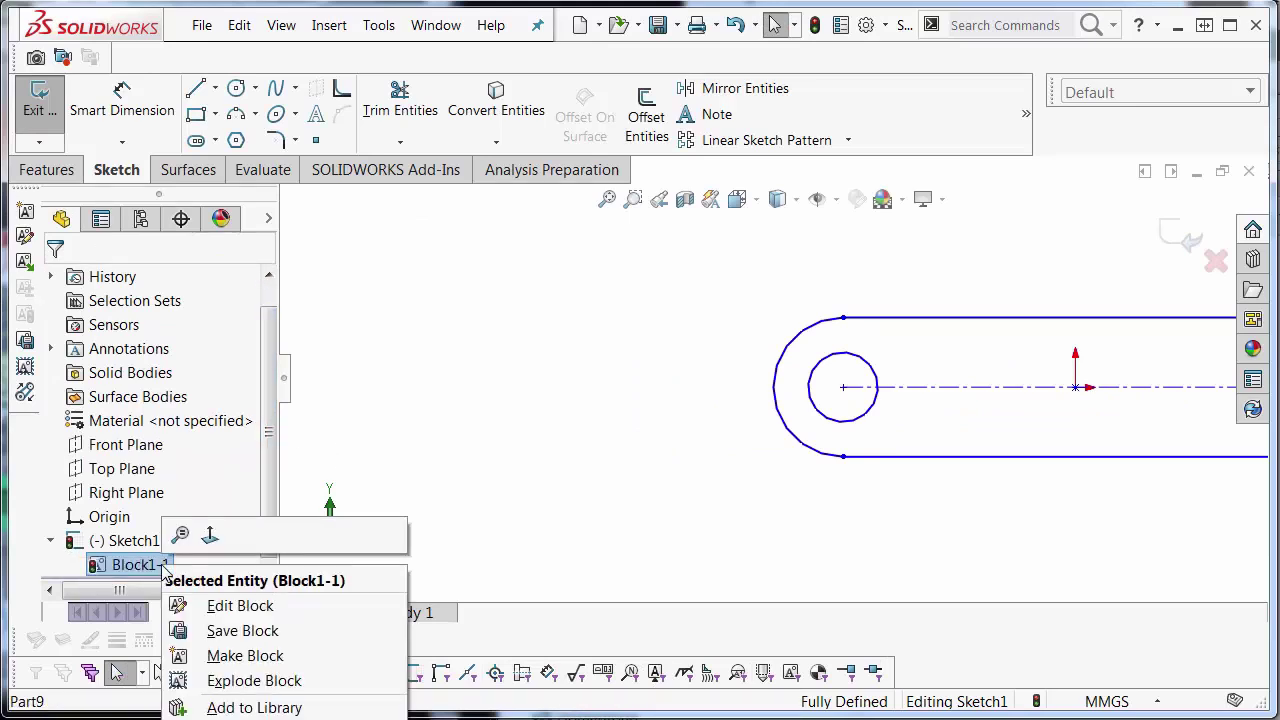
pyautogui.click(232, 631)
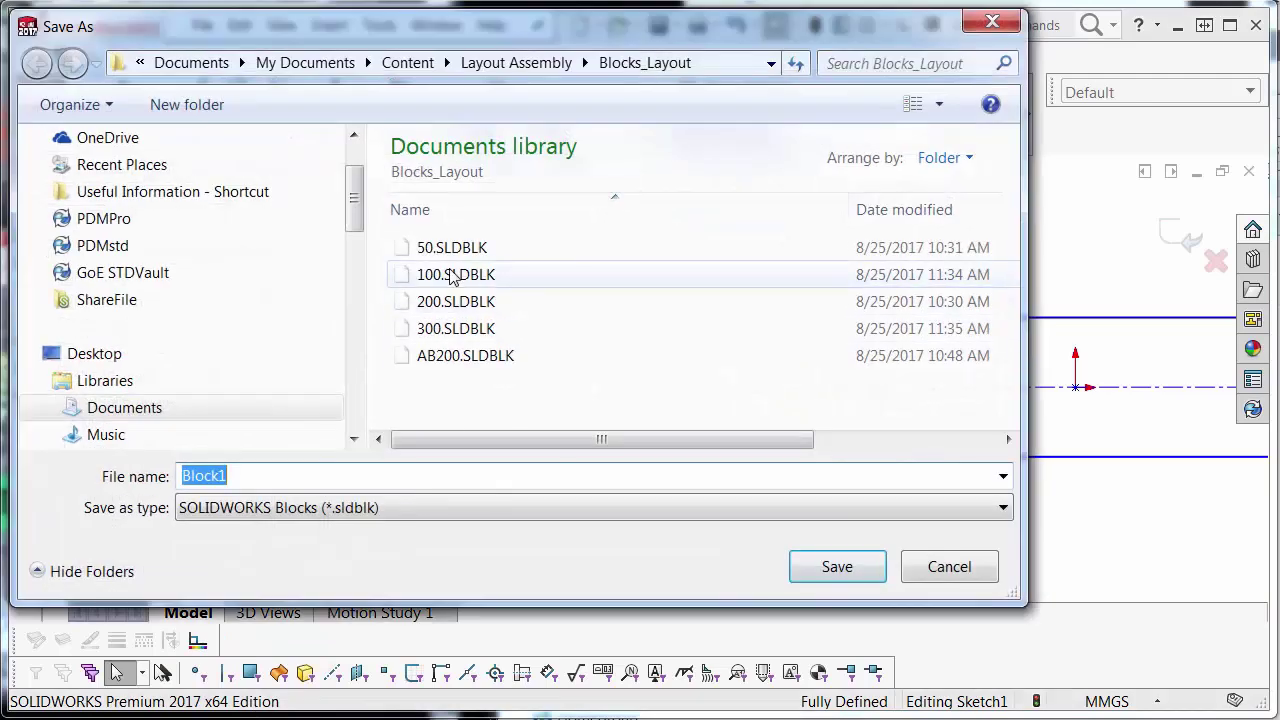
pyautogui.click(452, 277)
pyautogui.click(826, 567)
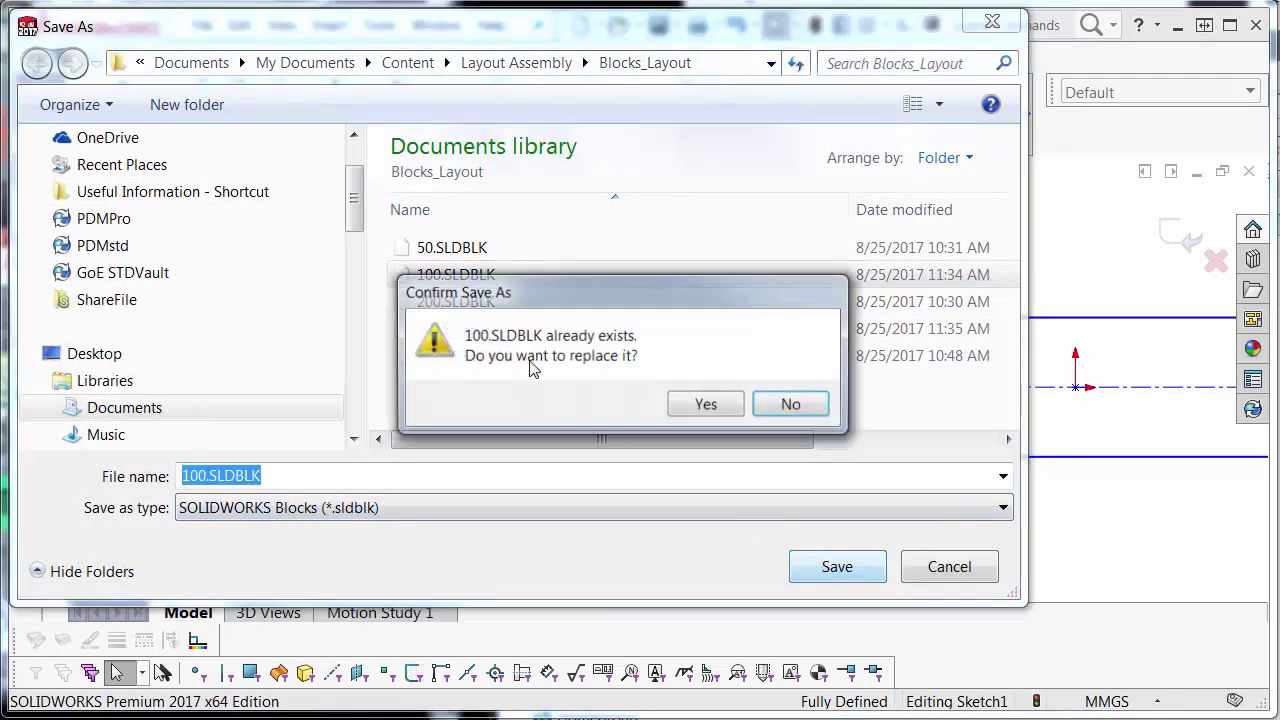
pyautogui.click(702, 405)
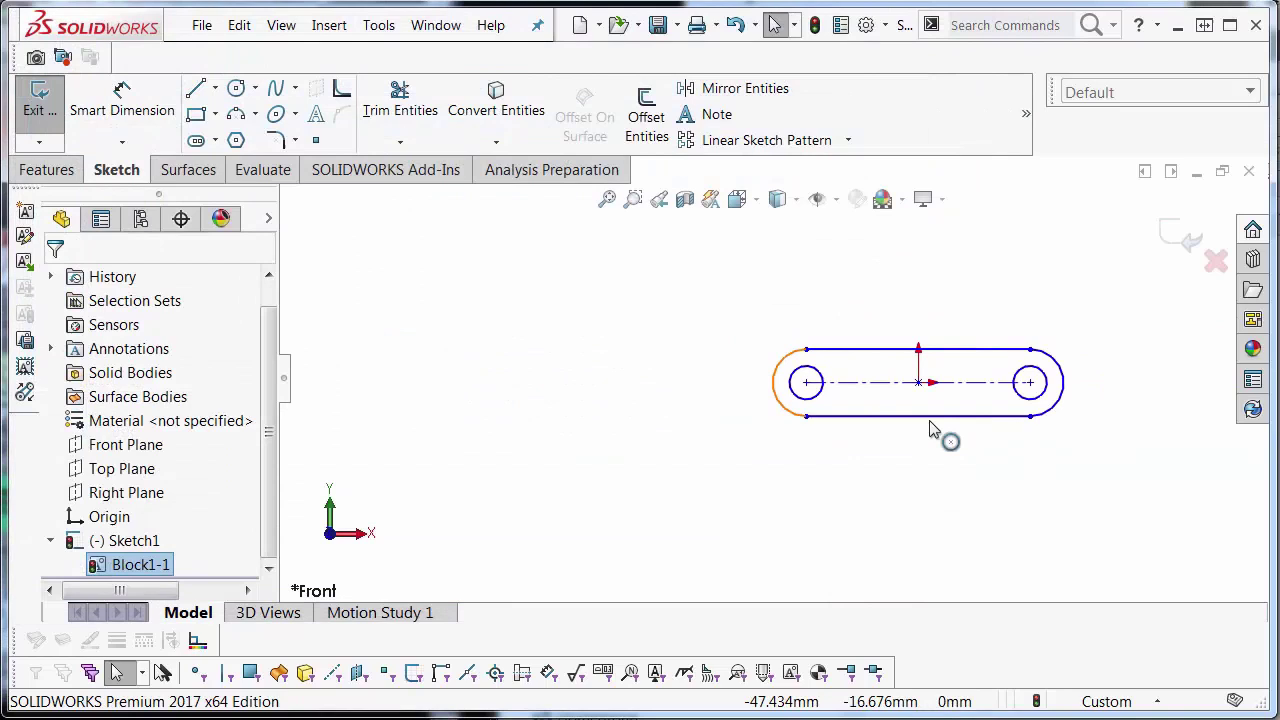
pyautogui.press('f')
pyautogui.click(1113, 288)
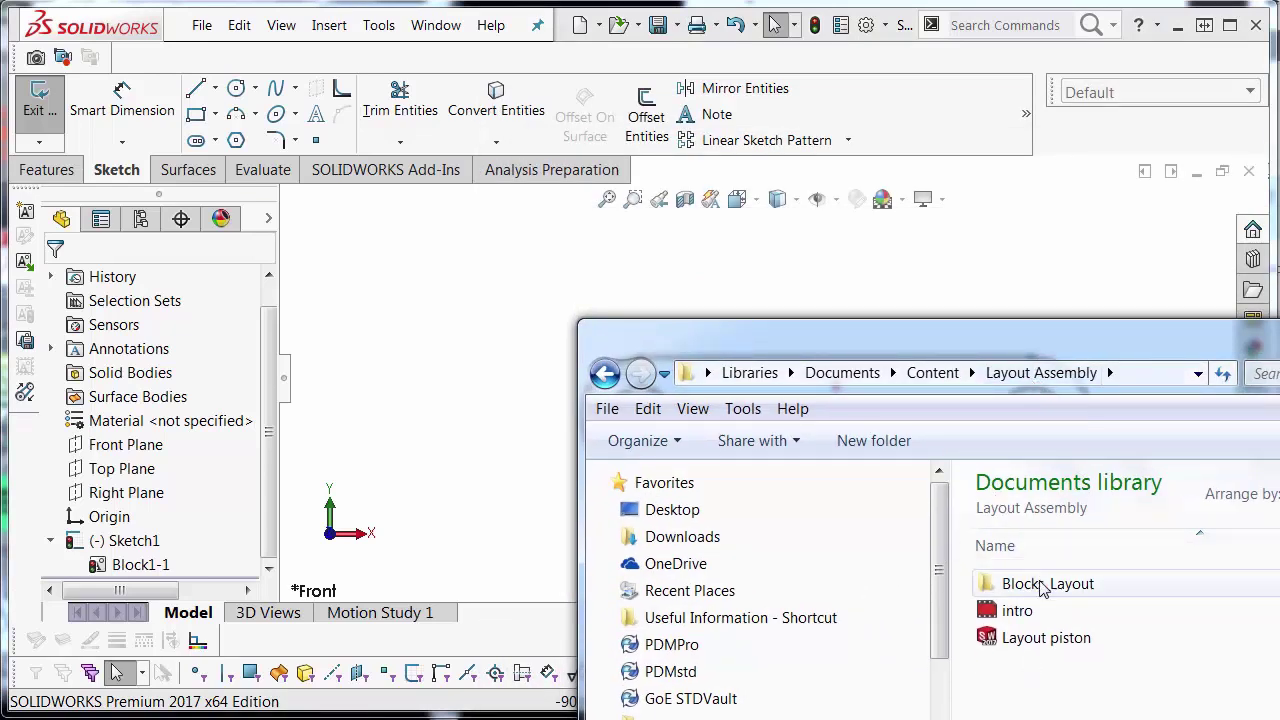
pyautogui.doubleClick(1037, 545)
pyautogui.moveTo(1100, 337); pyautogui.dragTo(839, 153)
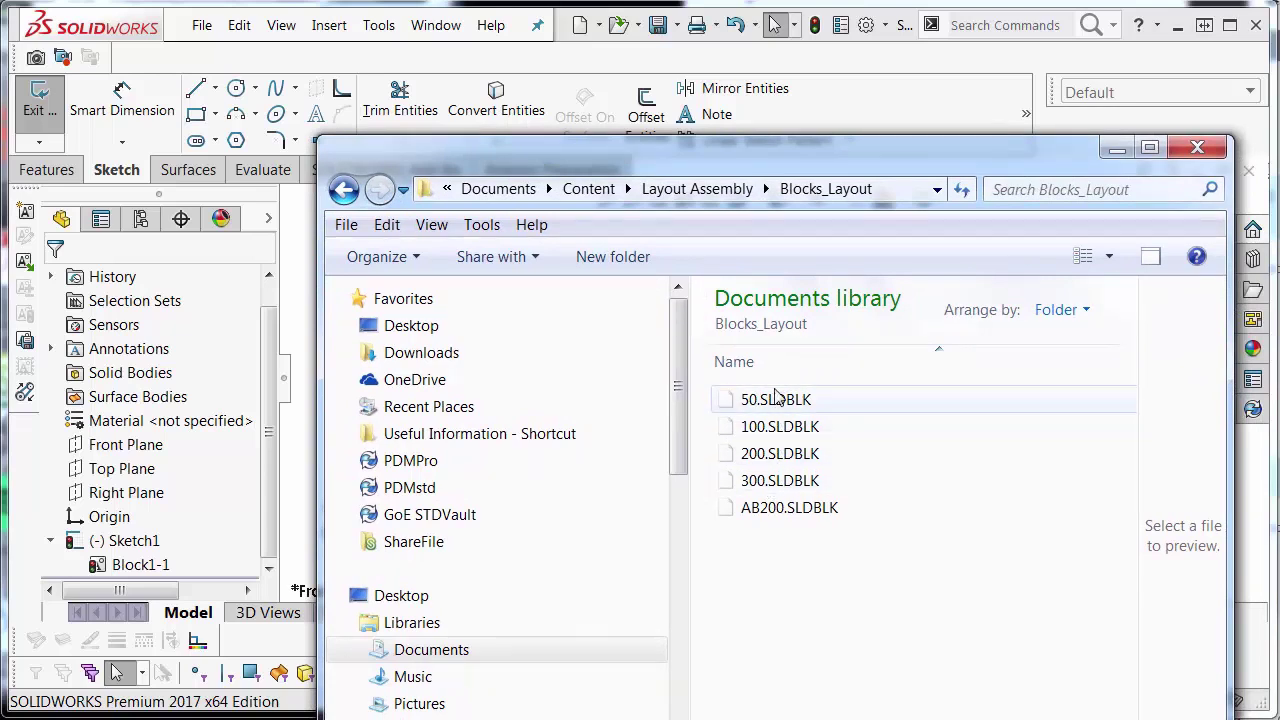
pyautogui.click(770, 481)
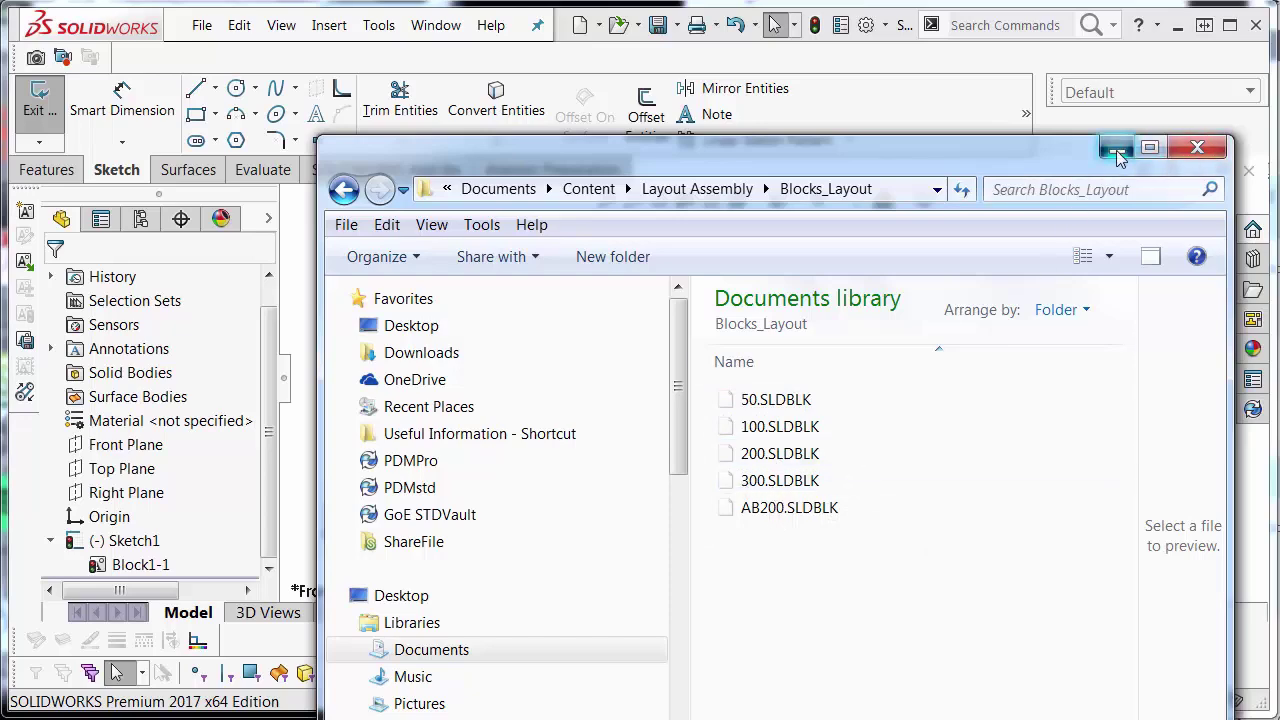
pyautogui.click(1180, 150)
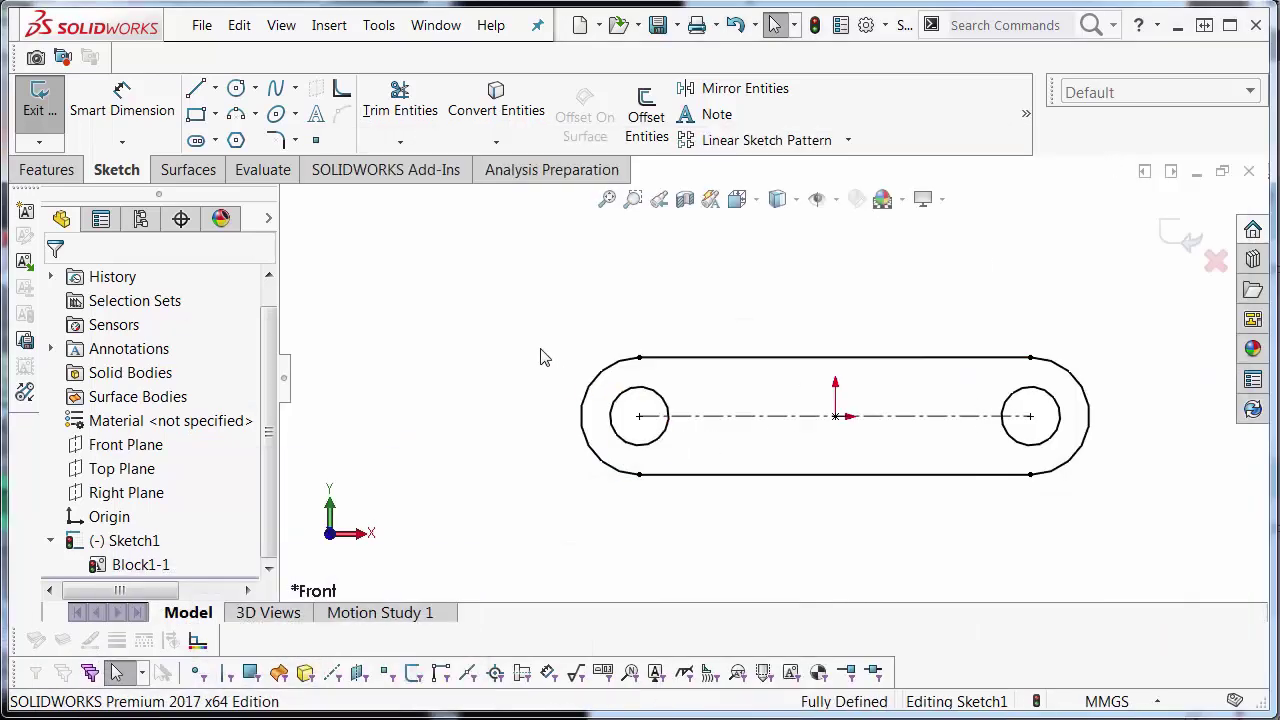
pyautogui.hotkey('ctrl', 'Tab')
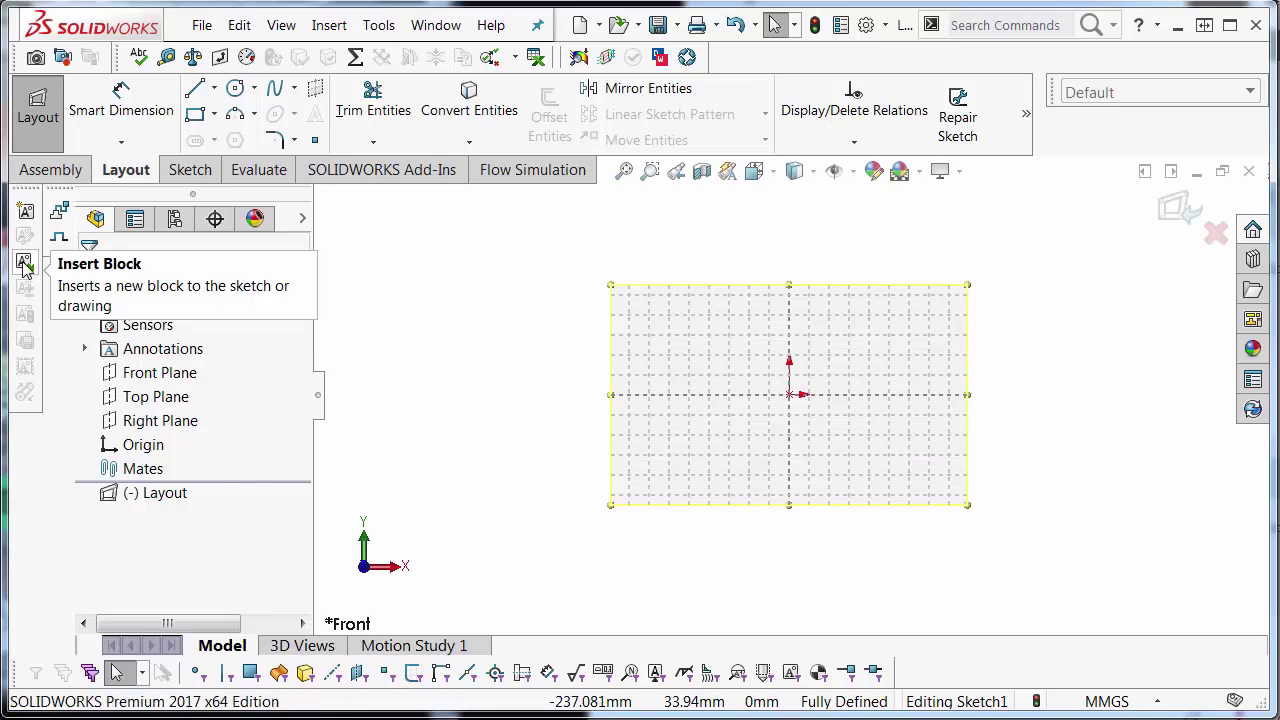
# Bring up the Layout tools in the CommandManager, ready to insert a block
pyautogui.click(60, 172)
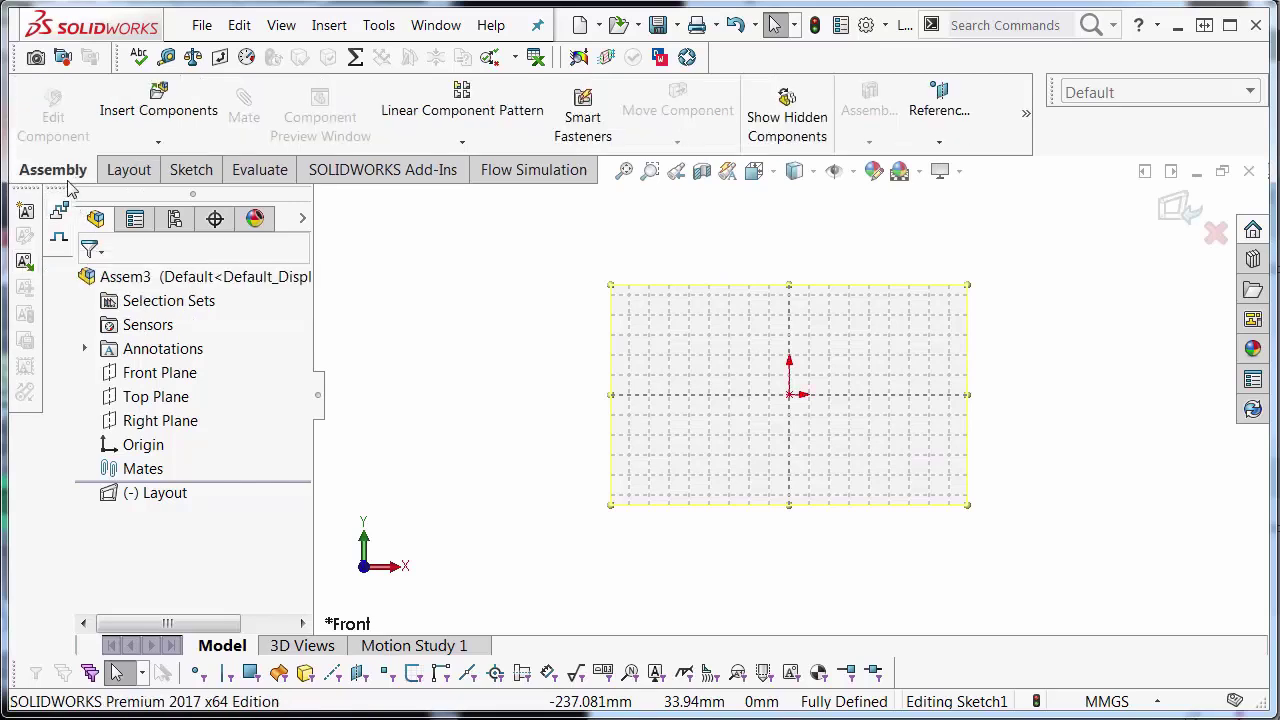
pyautogui.click(128, 170)
pyautogui.click(190, 170)
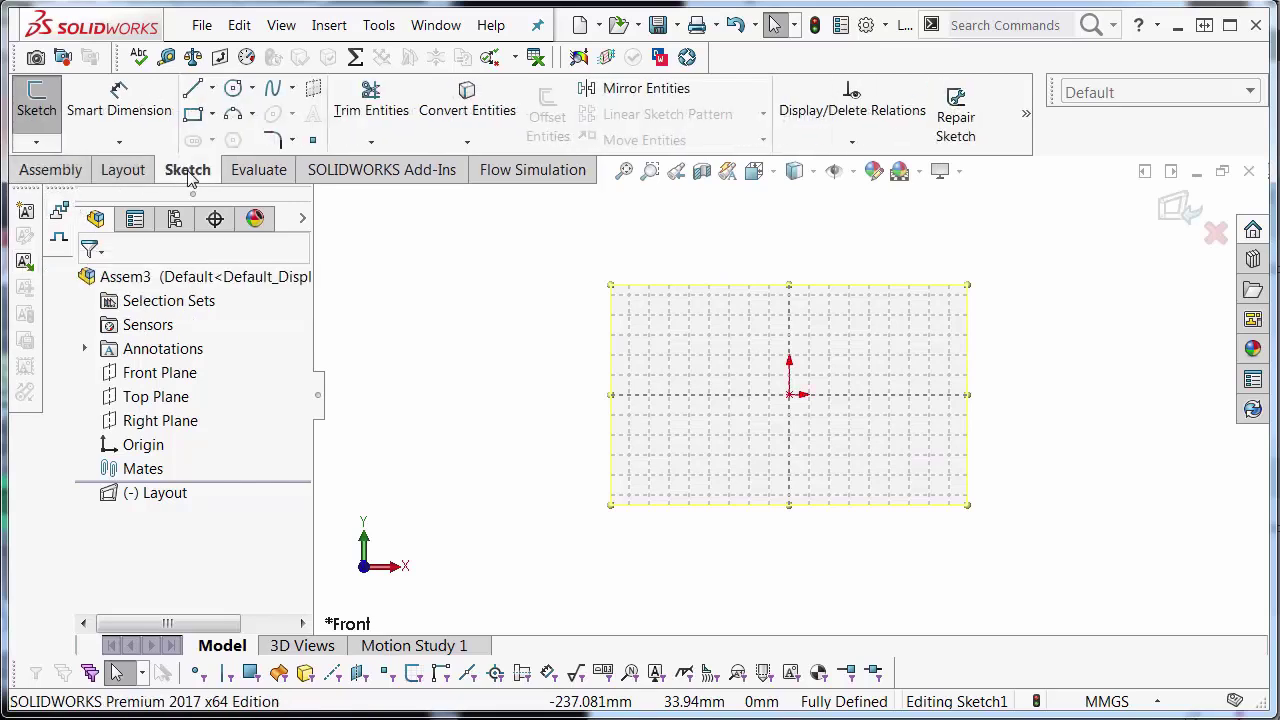
pyautogui.click(130, 172)
pyautogui.moveTo(1028, 128)
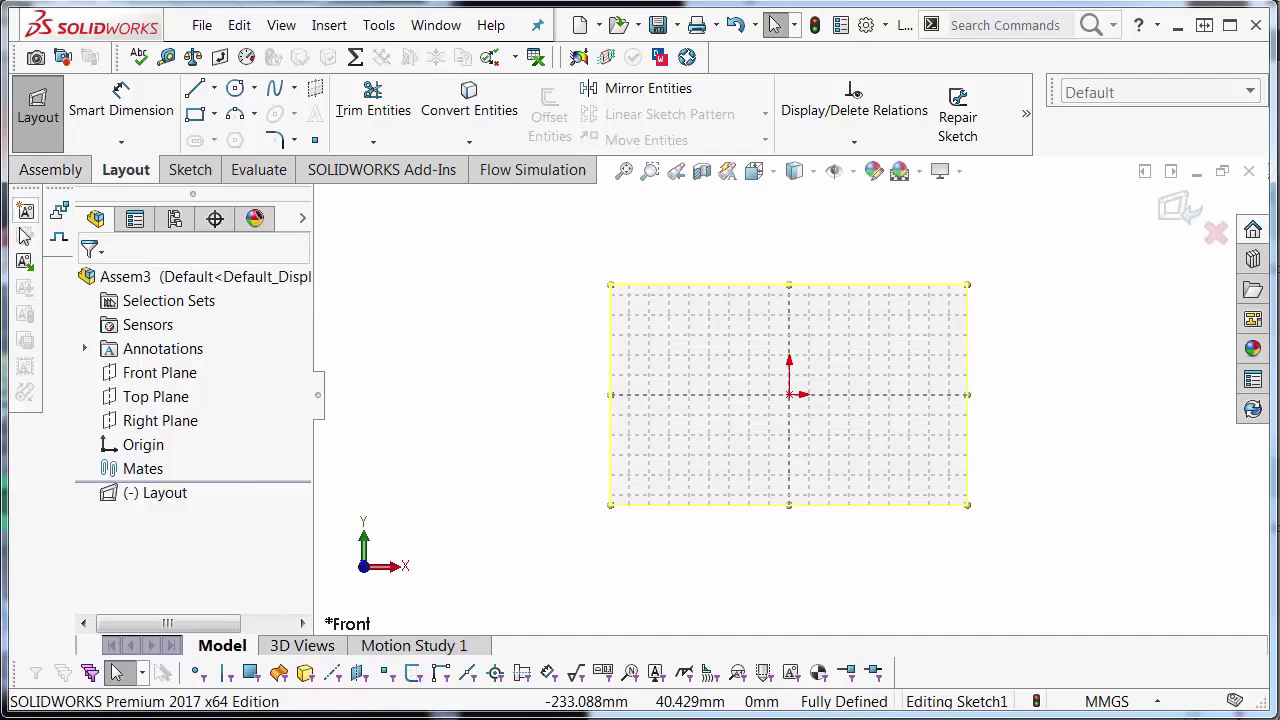
# Insert 100.SLDBLK from Blocks_Layout and place it above-left of the rectangle
pyautogui.click(25, 266)
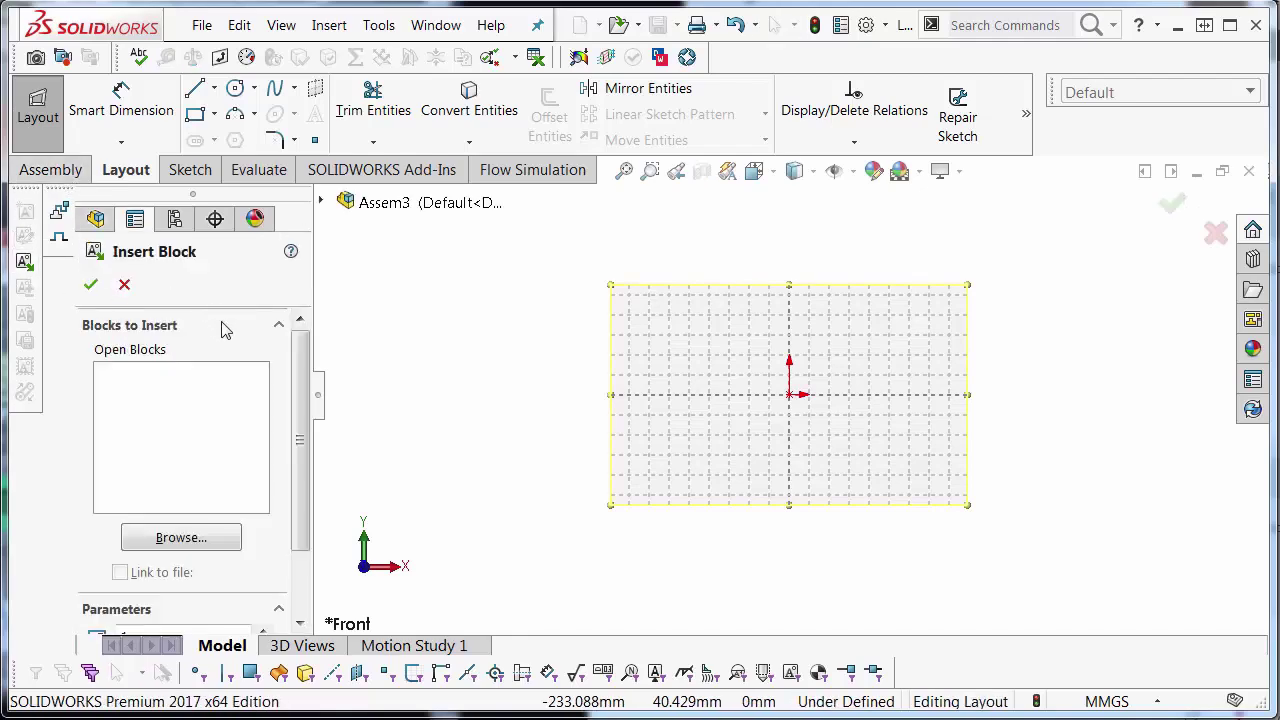
pyautogui.click(209, 538)
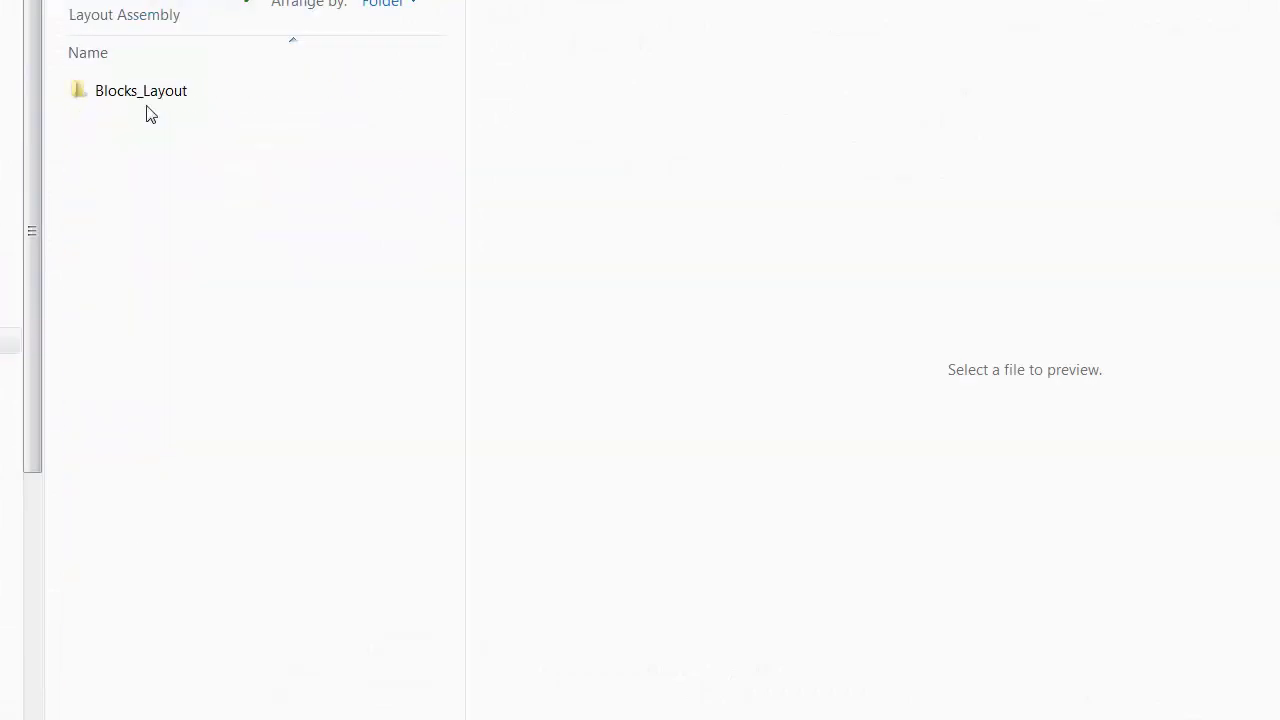
pyautogui.doubleClick(149, 114)
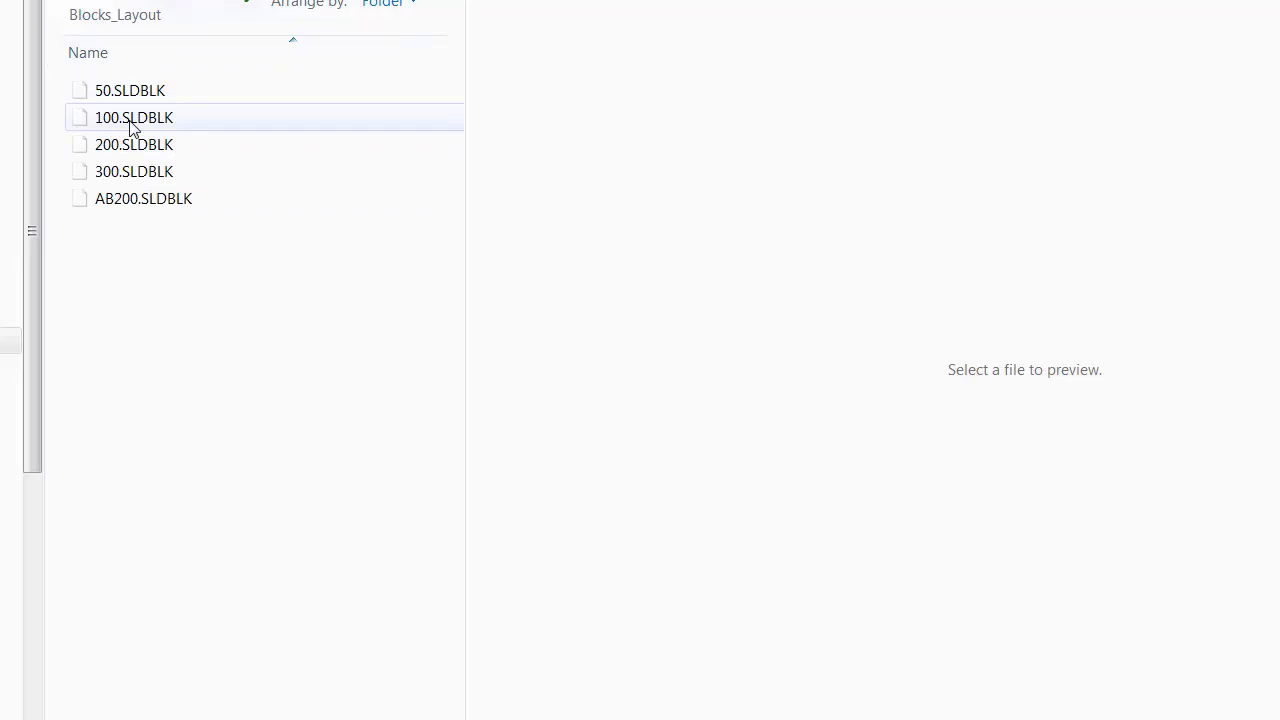
pyautogui.click(131, 122)
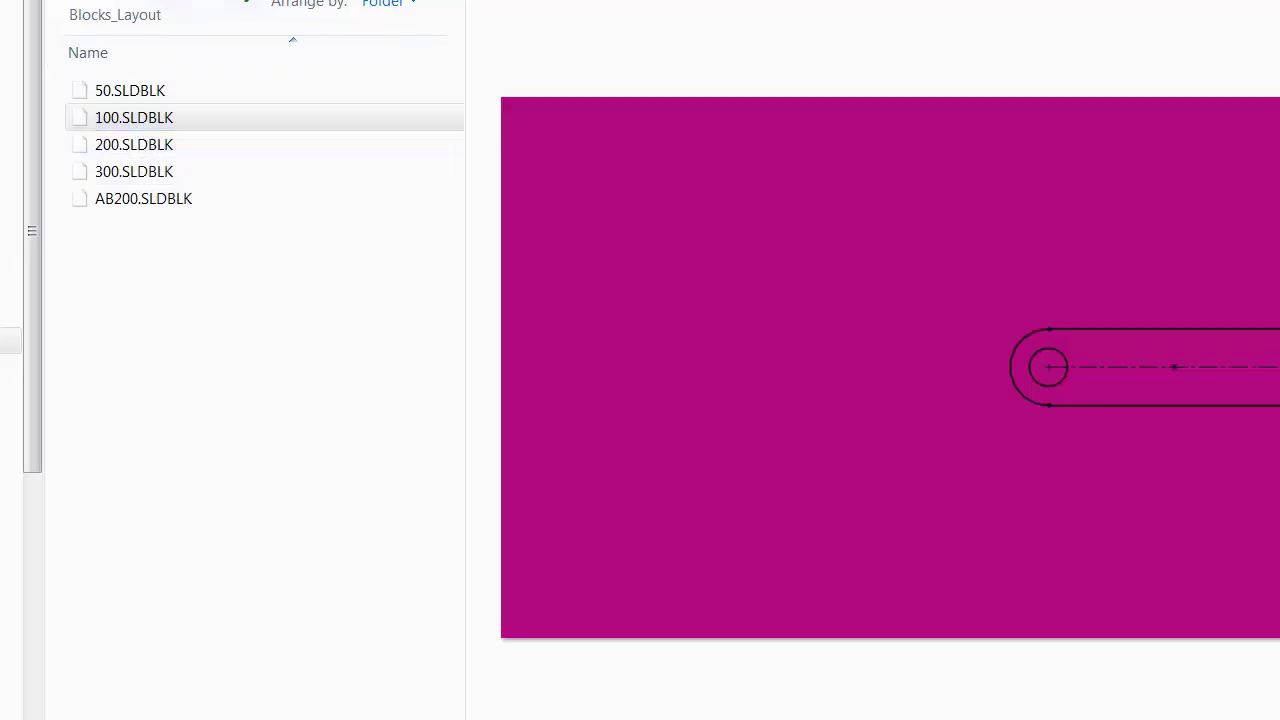
pyautogui.press('Return')
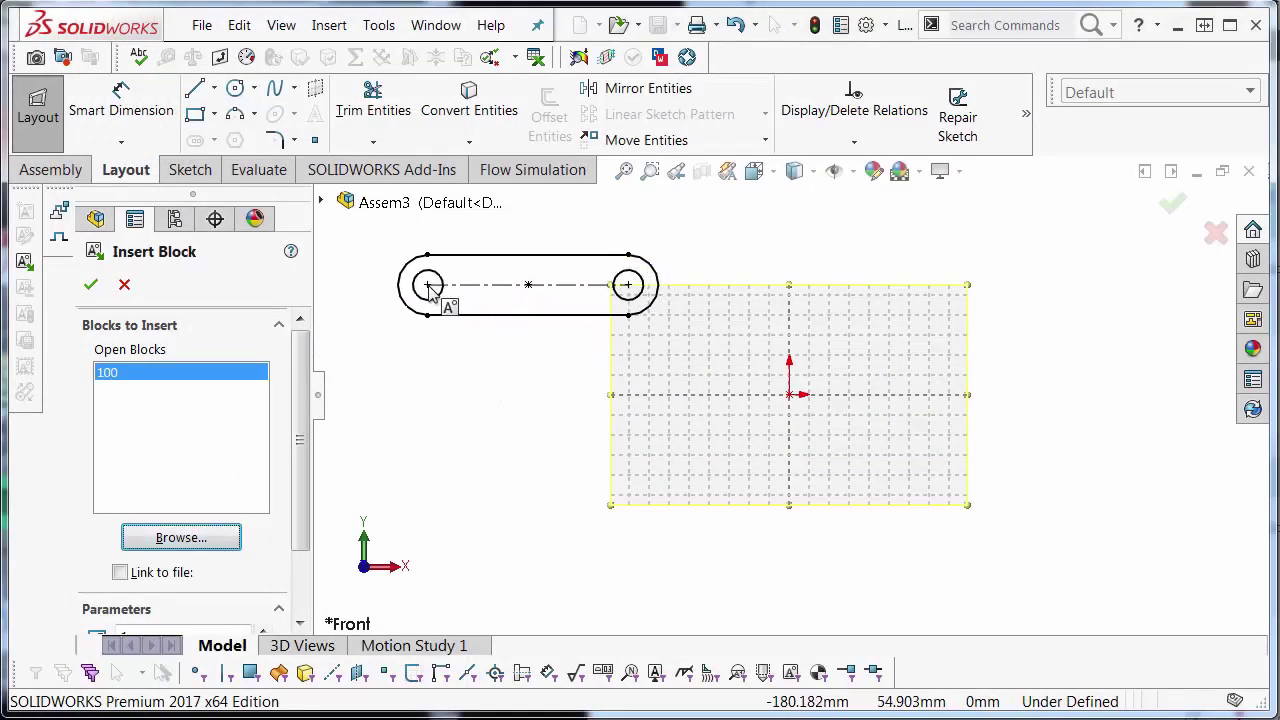
pyautogui.click(390, 272)
# Insert 300.SLDBLK, place it across the lower rectangle, and finish the insertion
pyautogui.click(220, 541)
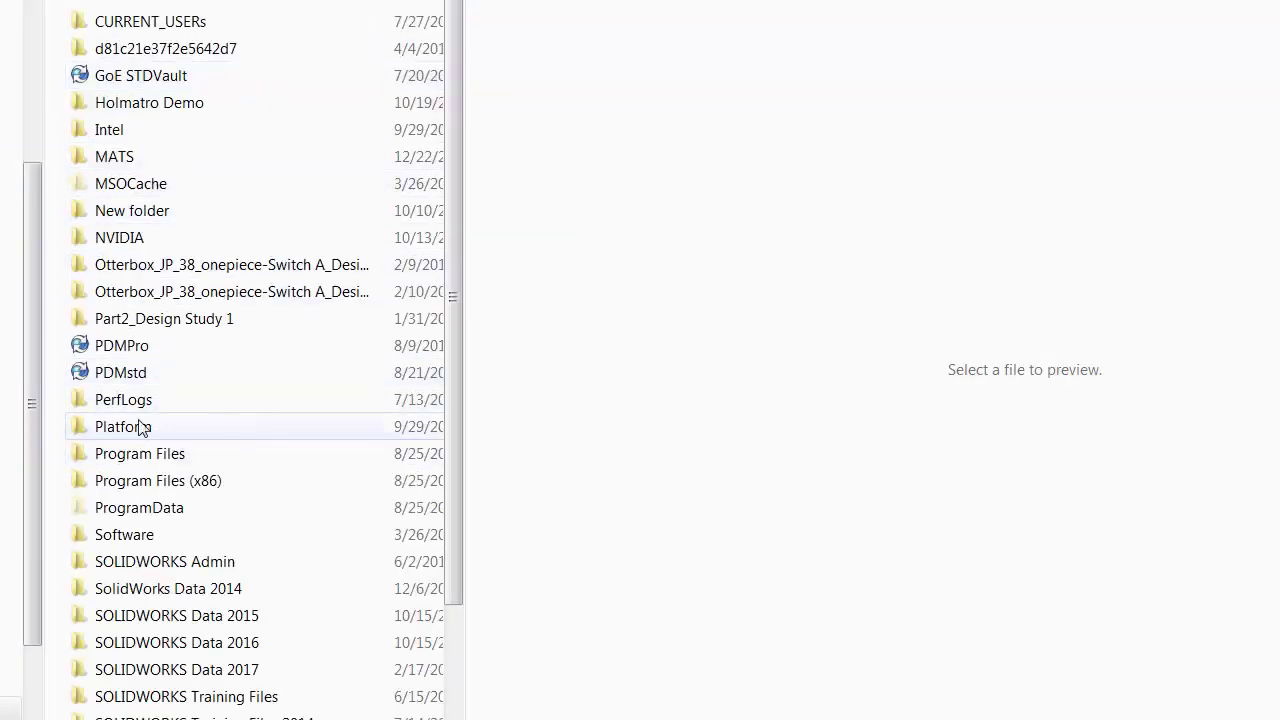
pyautogui.doubleClick(140, 426)
pyautogui.doubleClick(151, 94)
pyautogui.click(131, 173)
pyautogui.doubleClick(131, 171)
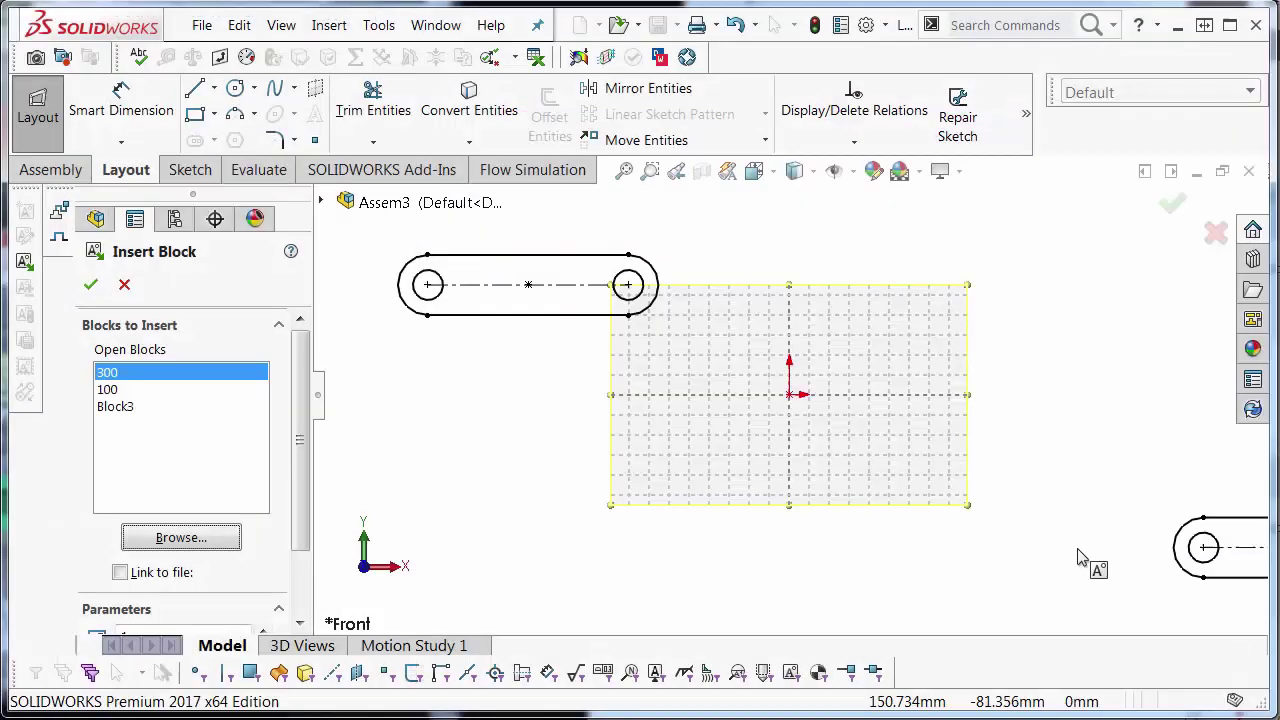
pyautogui.click(450, 512)
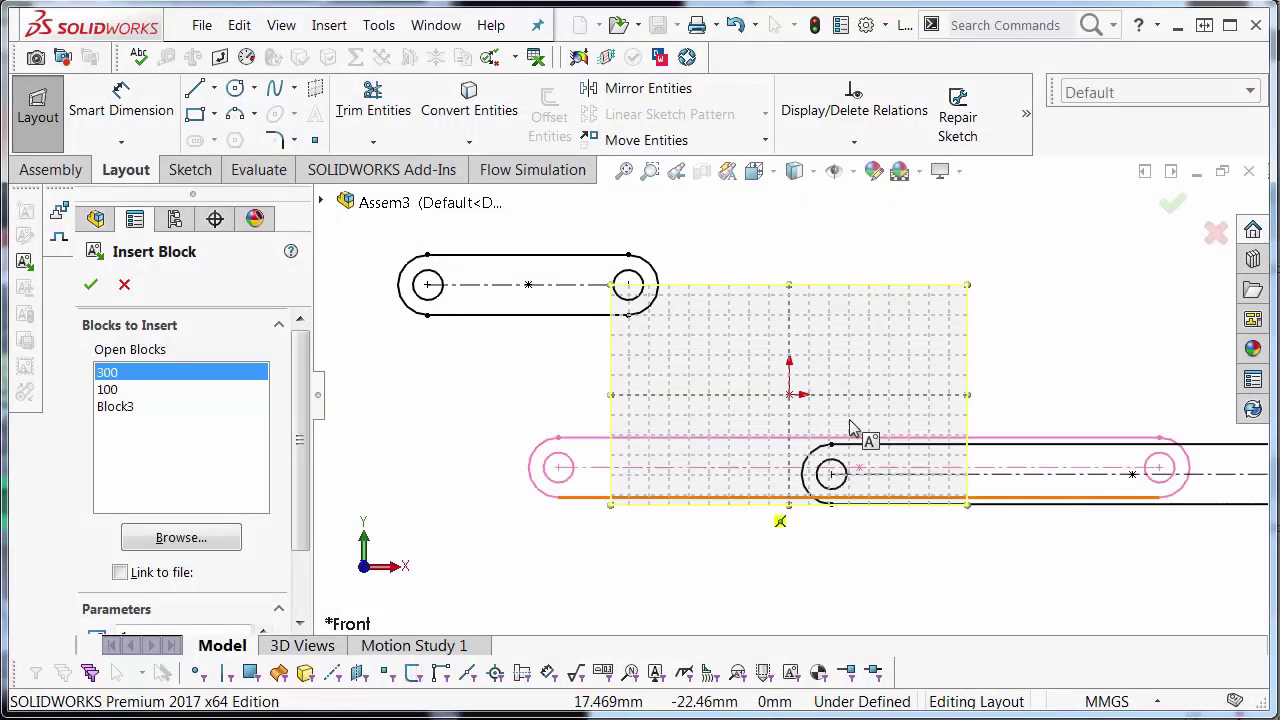
pyautogui.click(388, 440)
pyautogui.click(91, 285)
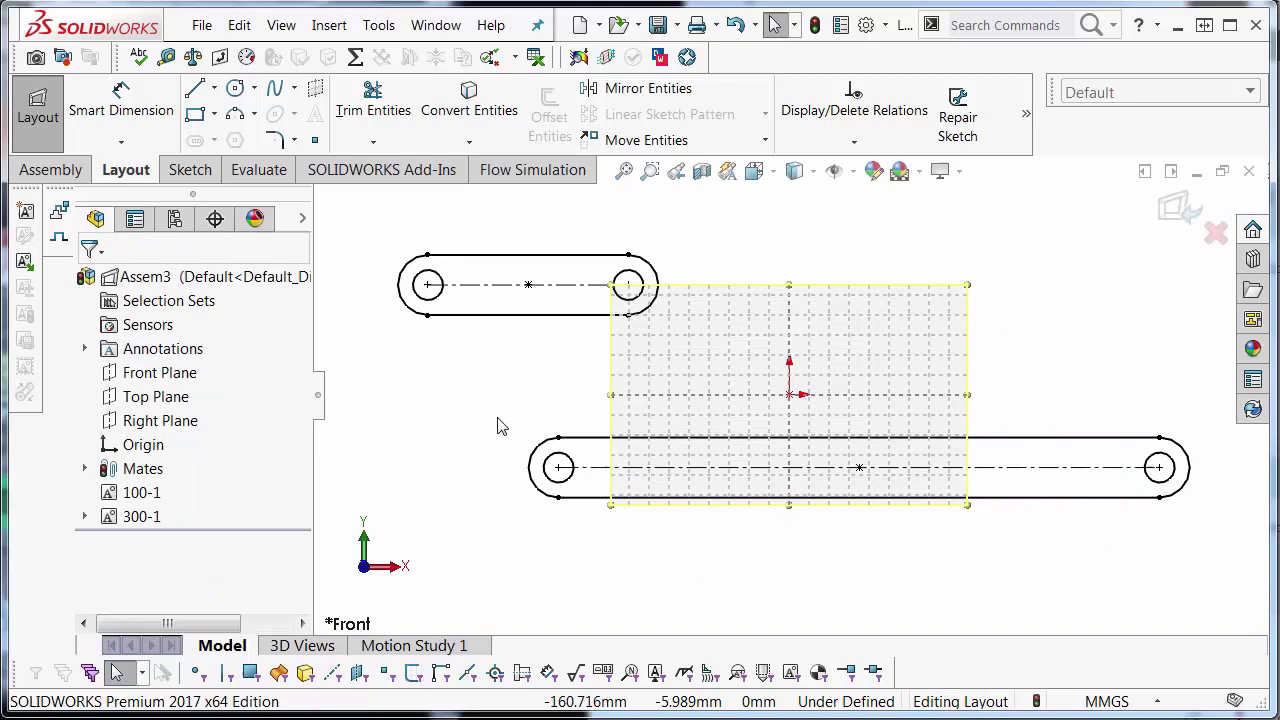
pyautogui.scroll(3, 1011, 329)
pyautogui.scroll(-2, 694, 406)
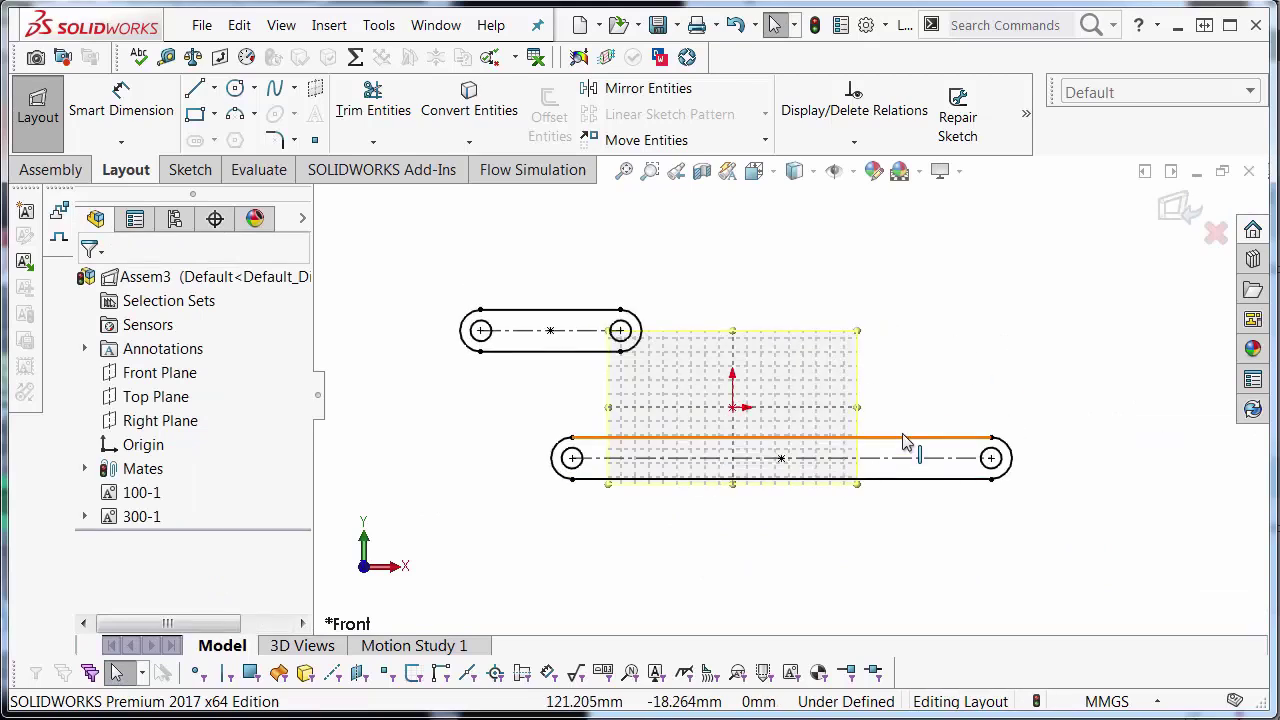
# Snap the 100 block's end circle onto the origin and swing it around
pyautogui.moveTo(903, 443); pyautogui.dragTo(1031, 509)
pyautogui.click(540, 393)
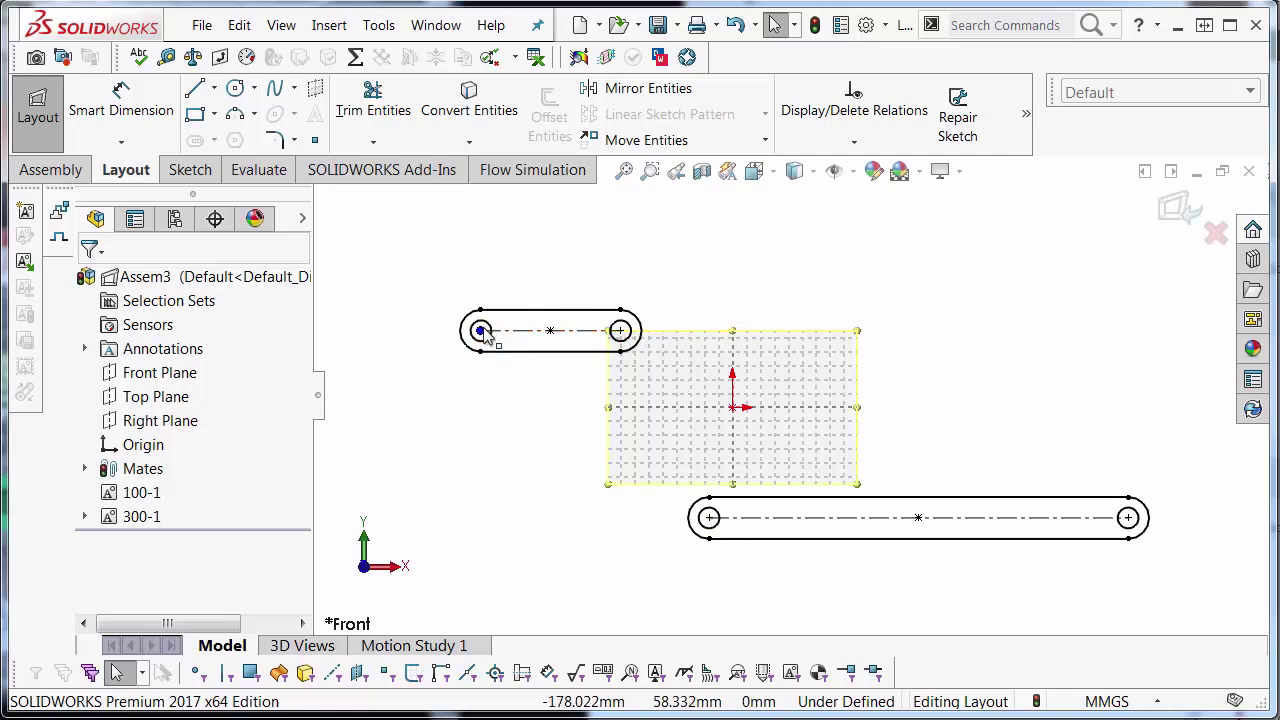
pyautogui.moveTo(533, 350); pyautogui.dragTo(732, 410)
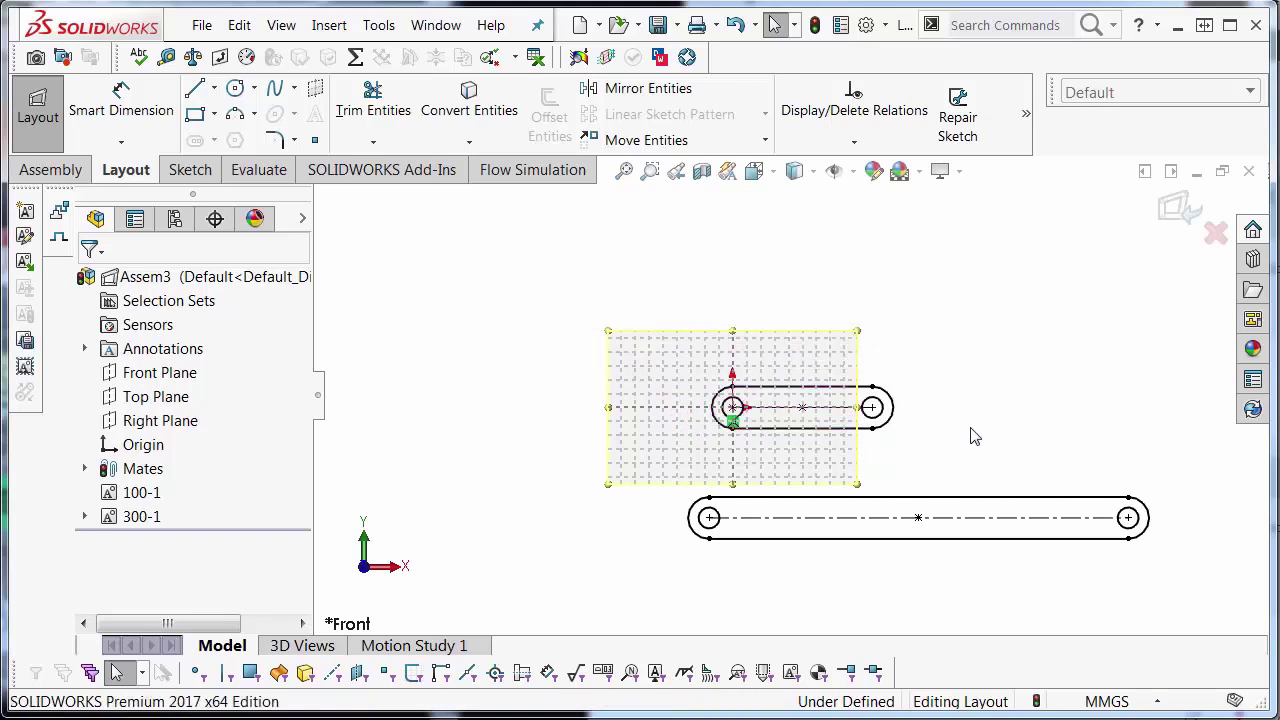
pyautogui.moveTo(845, 407); pyautogui.dragTo(830, 288)
pyautogui.click(1037, 332)
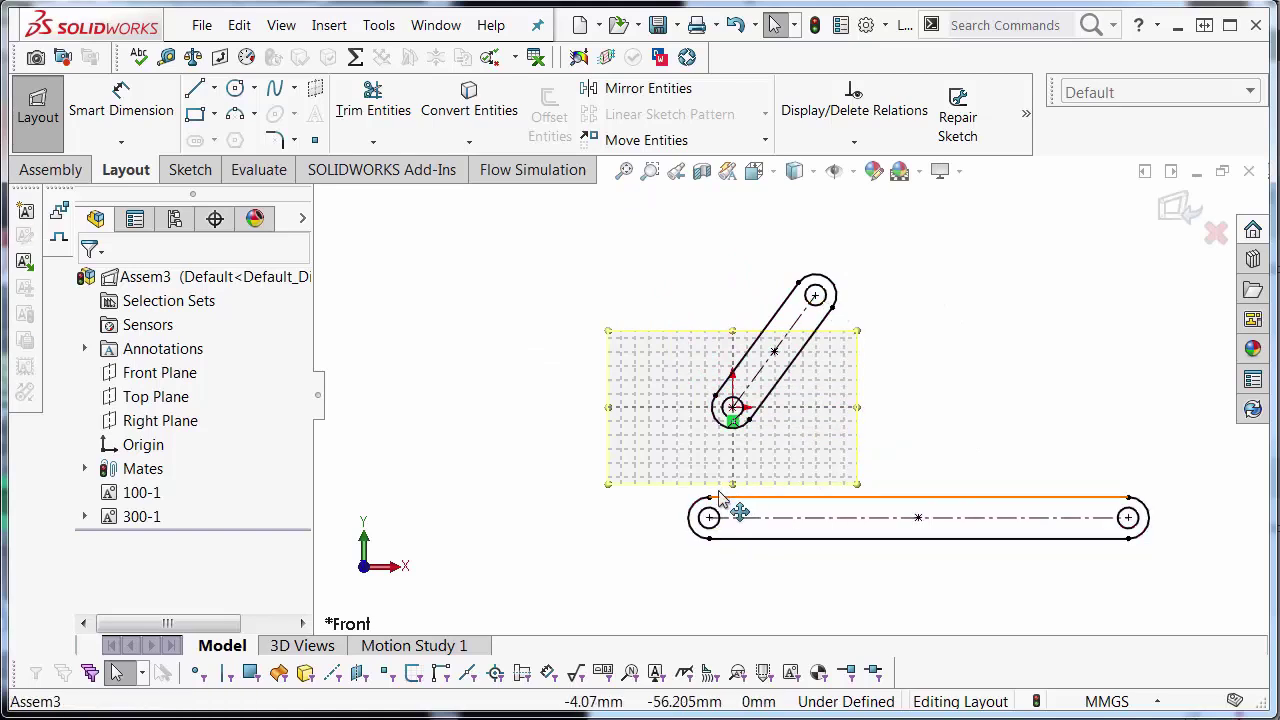
# Attach the 300 block's end to the 100 block's top circle and swing it
pyautogui.moveTo(708, 519); pyautogui.dragTo(815, 295)
pyautogui.scroll(3, 920, 443)
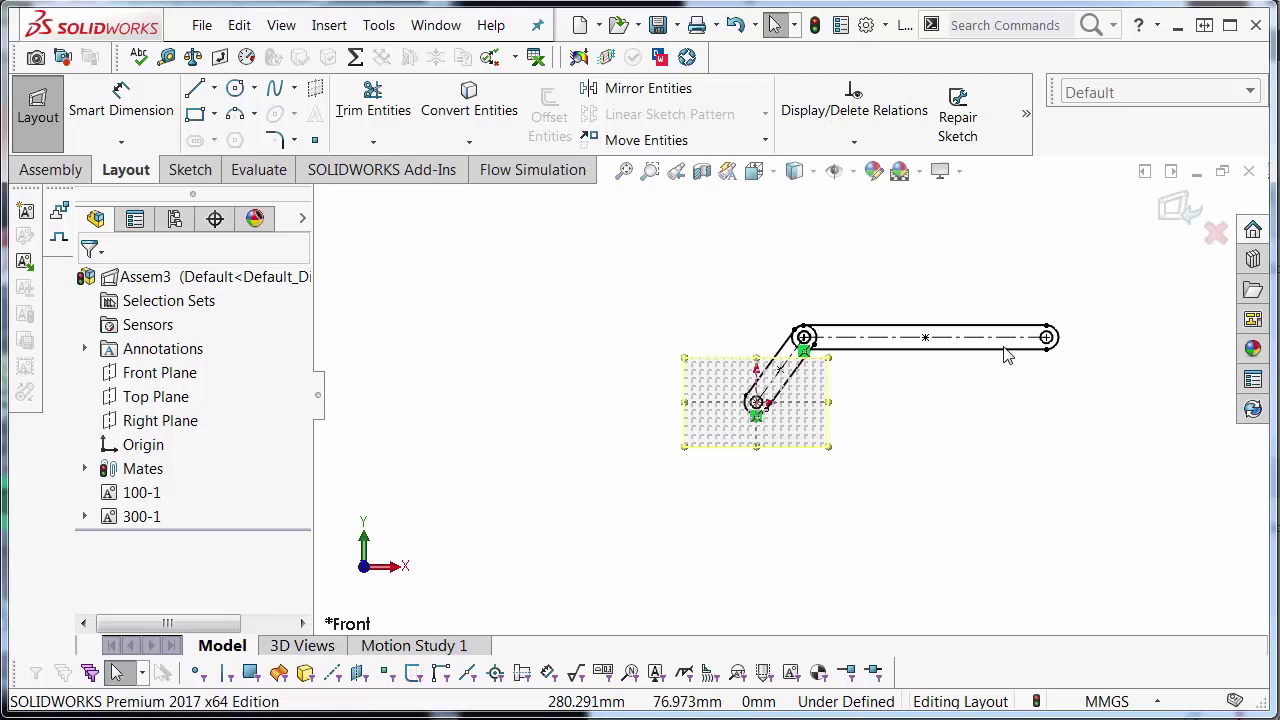
pyautogui.moveTo(1048, 340); pyautogui.dragTo(1010, 443)
pyautogui.scroll(-3, 1000, 380)
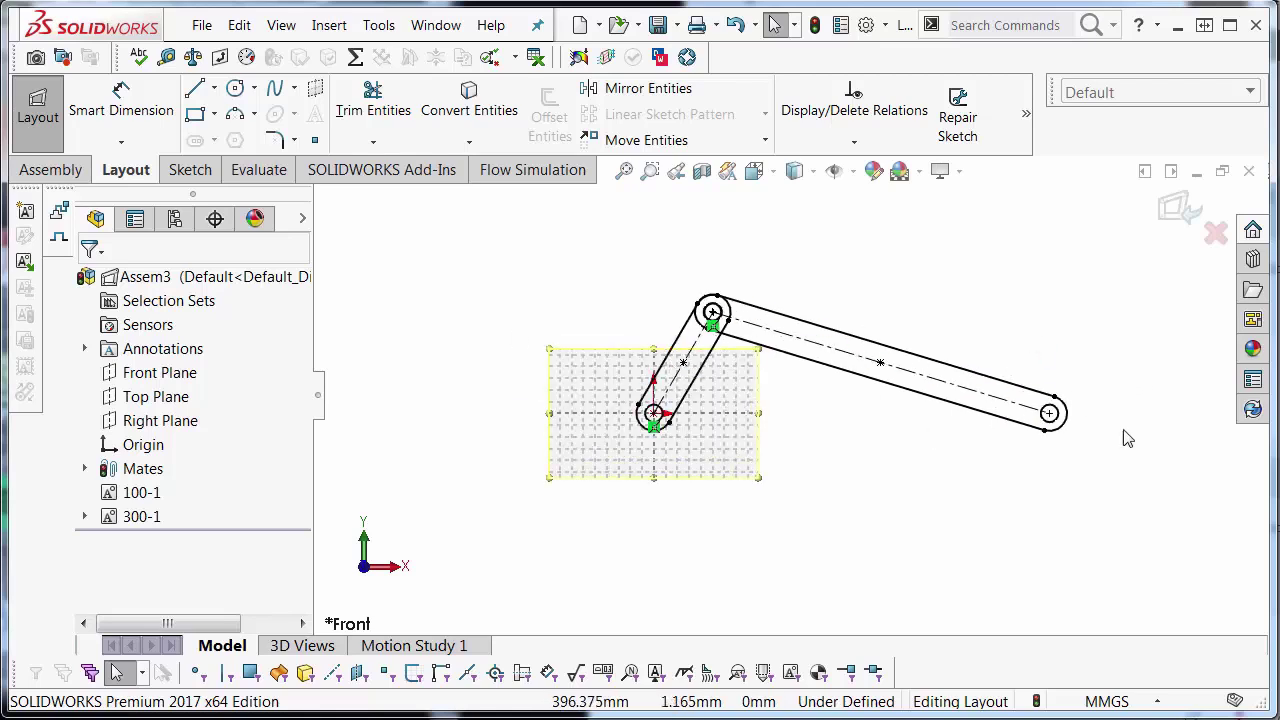
# Draw a corner rectangle to the right of the linkage
pyautogui.scroll(-2, 1123, 434)
pyautogui.scroll(3, 886, 480)
pyautogui.scroll(-1, 1000, 400)
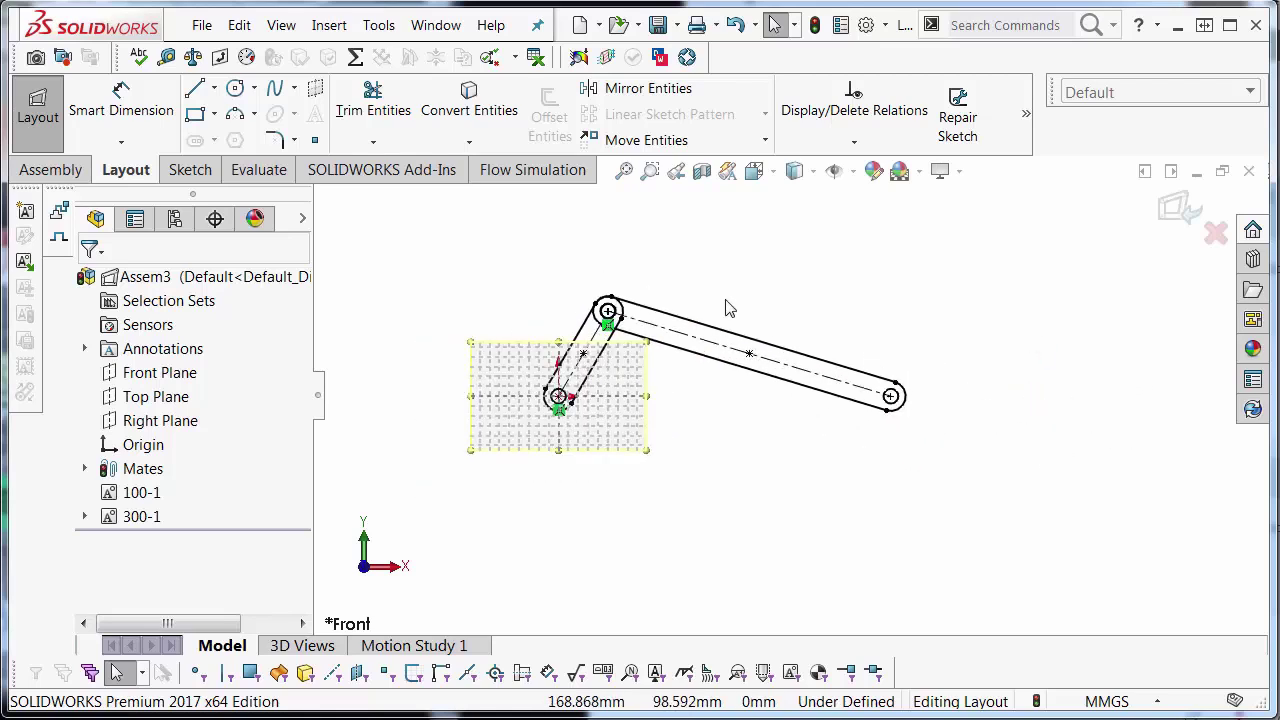
pyautogui.click(196, 116)
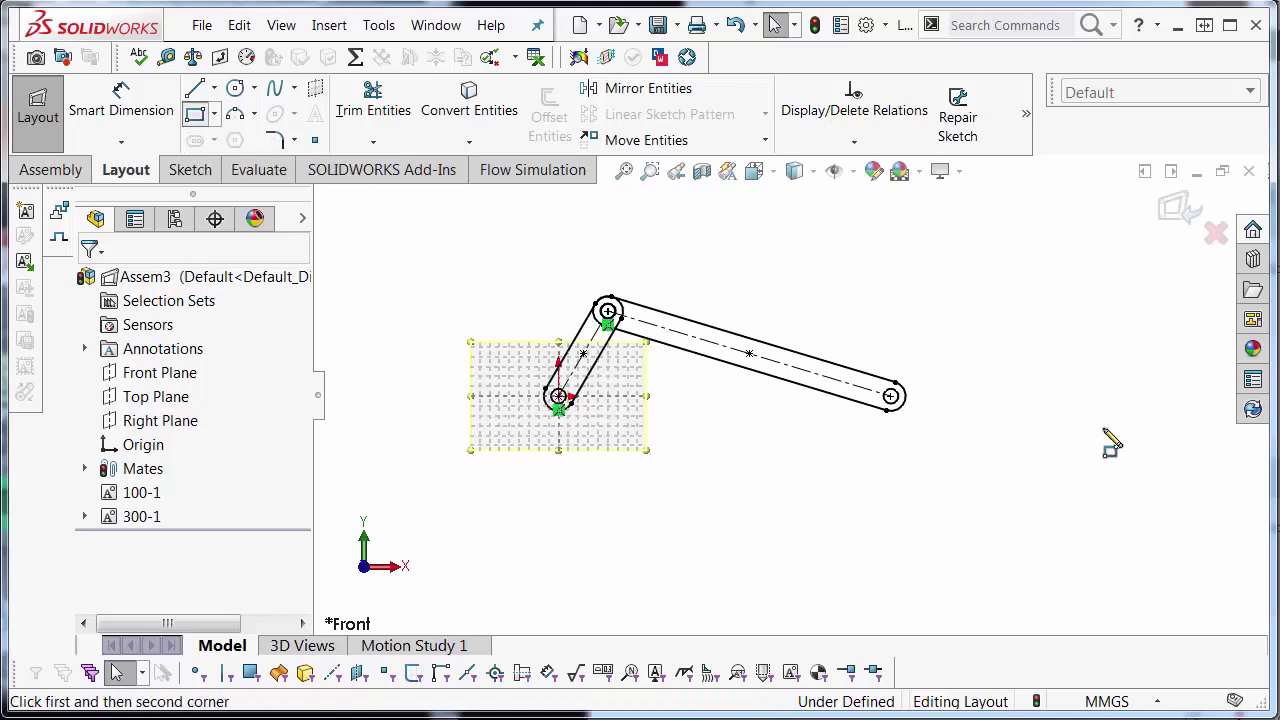
pyautogui.click(951, 388)
pyautogui.click(1156, 464)
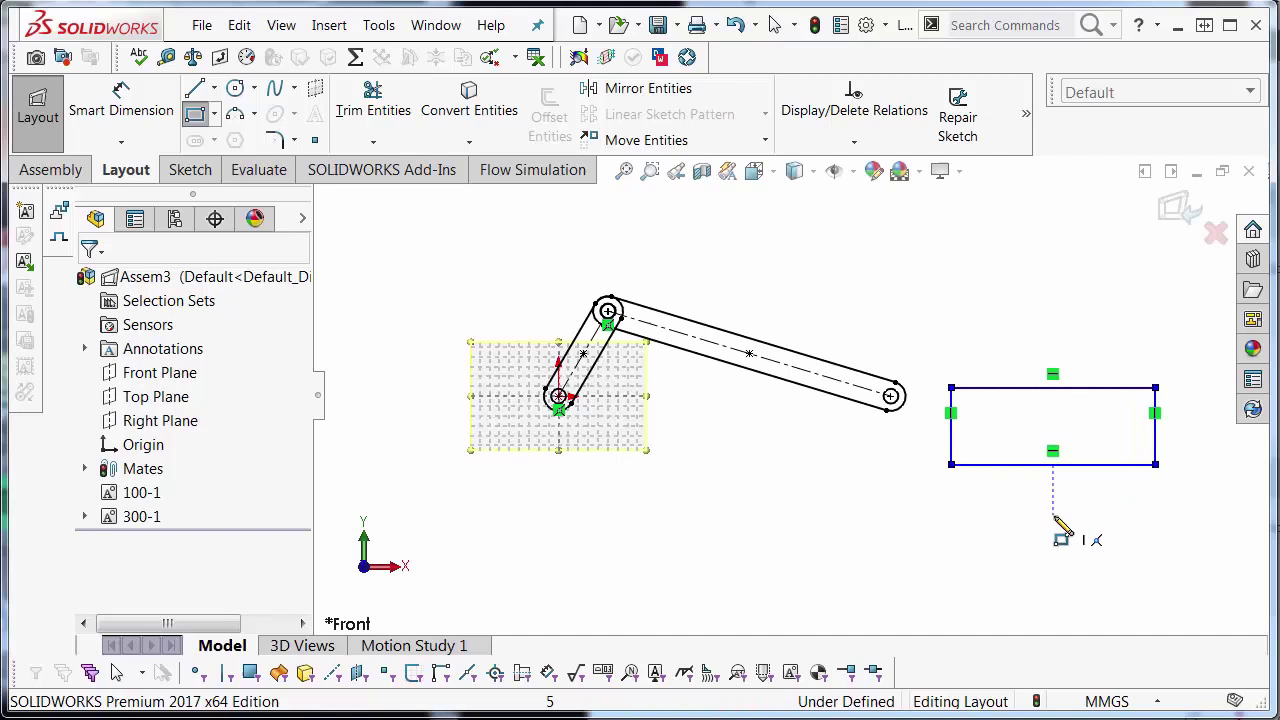
# Add a horizontal construction line joining the rectangle's left and right side midpoints
pyautogui.press('l')
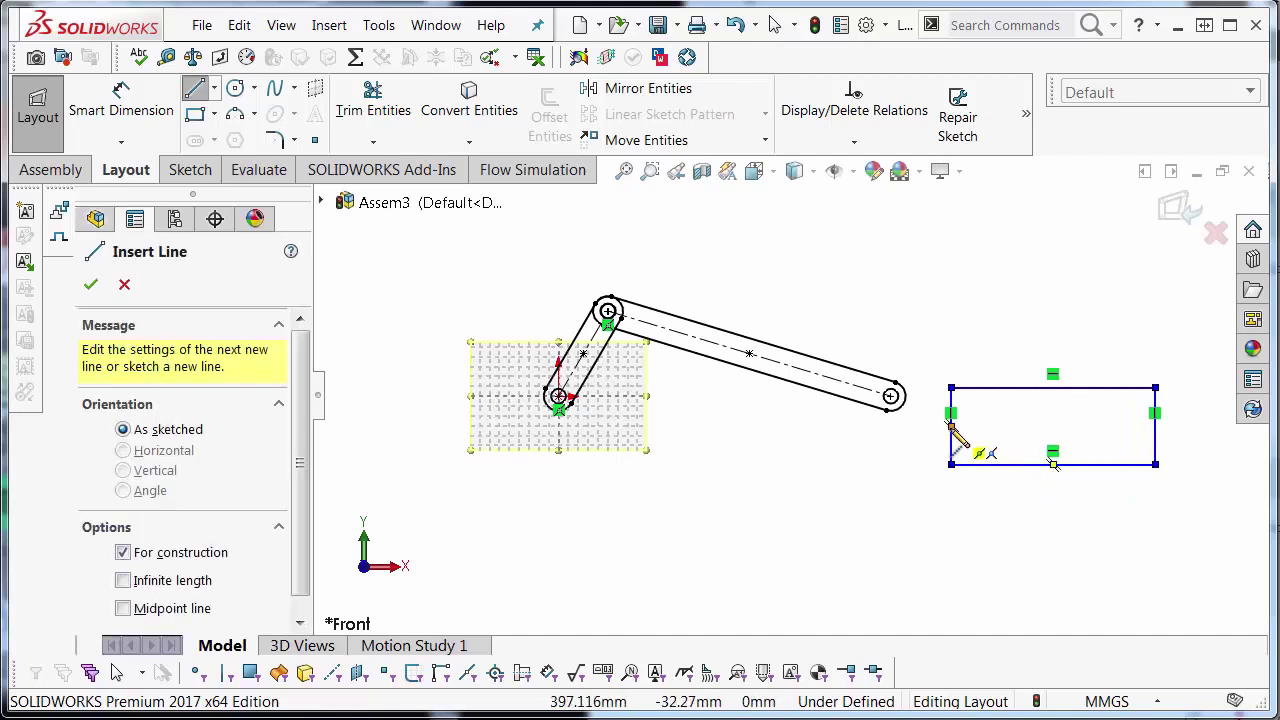
pyautogui.click(951, 427)
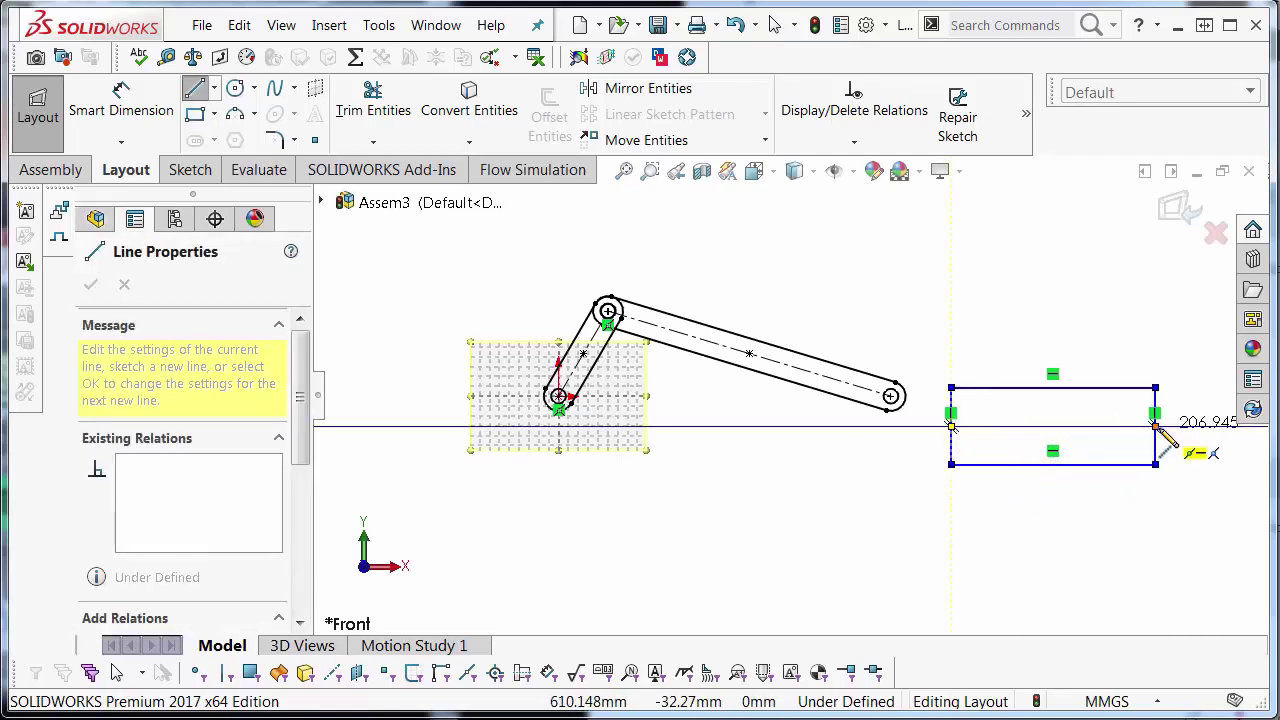
pyautogui.click(1156, 427)
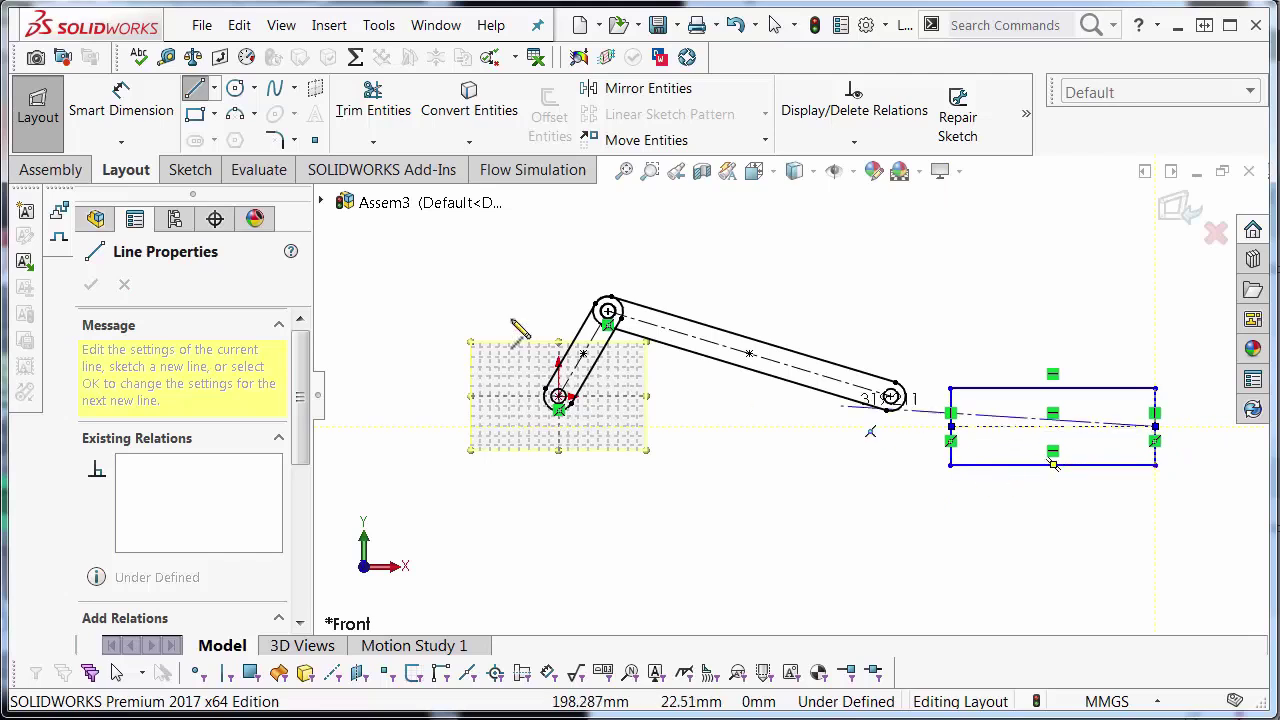
pyautogui.press('Escape')
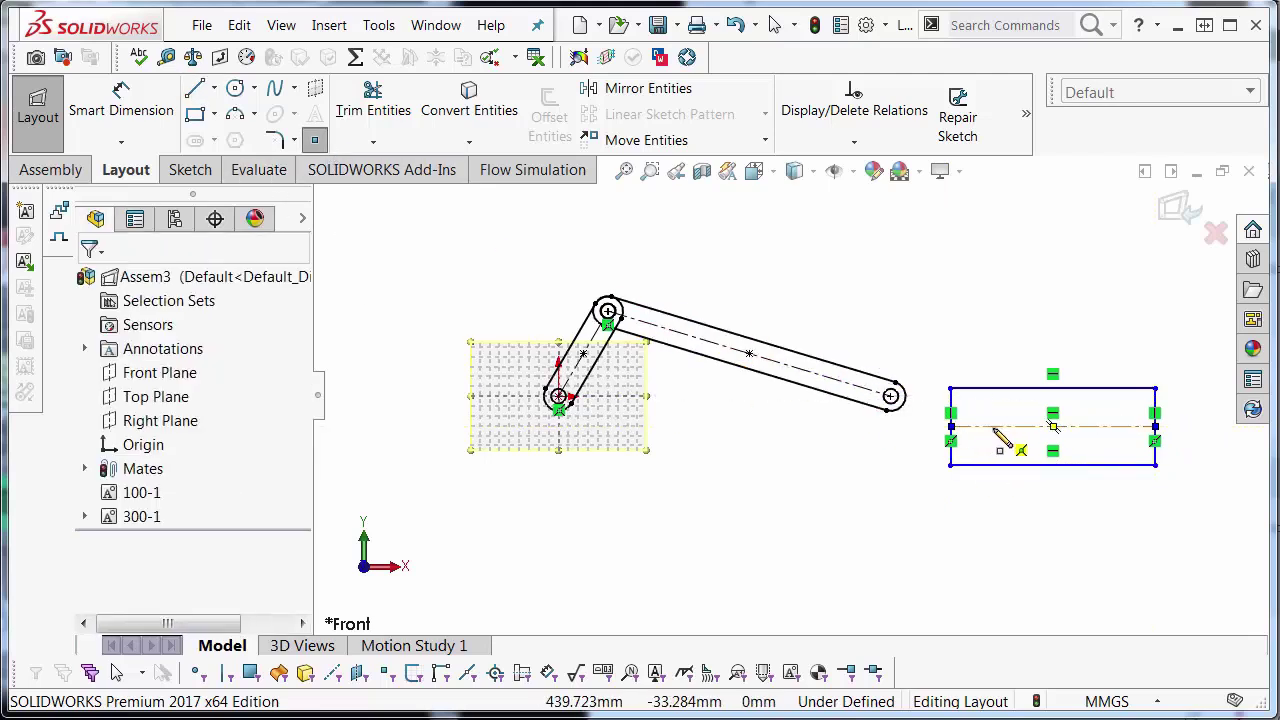
# Dimension the rectangle with a 16 offset at its left side and a bottom-edge width of 150
pyautogui.moveTo(995, 435); pyautogui.dragTo(963, 331, button='right')
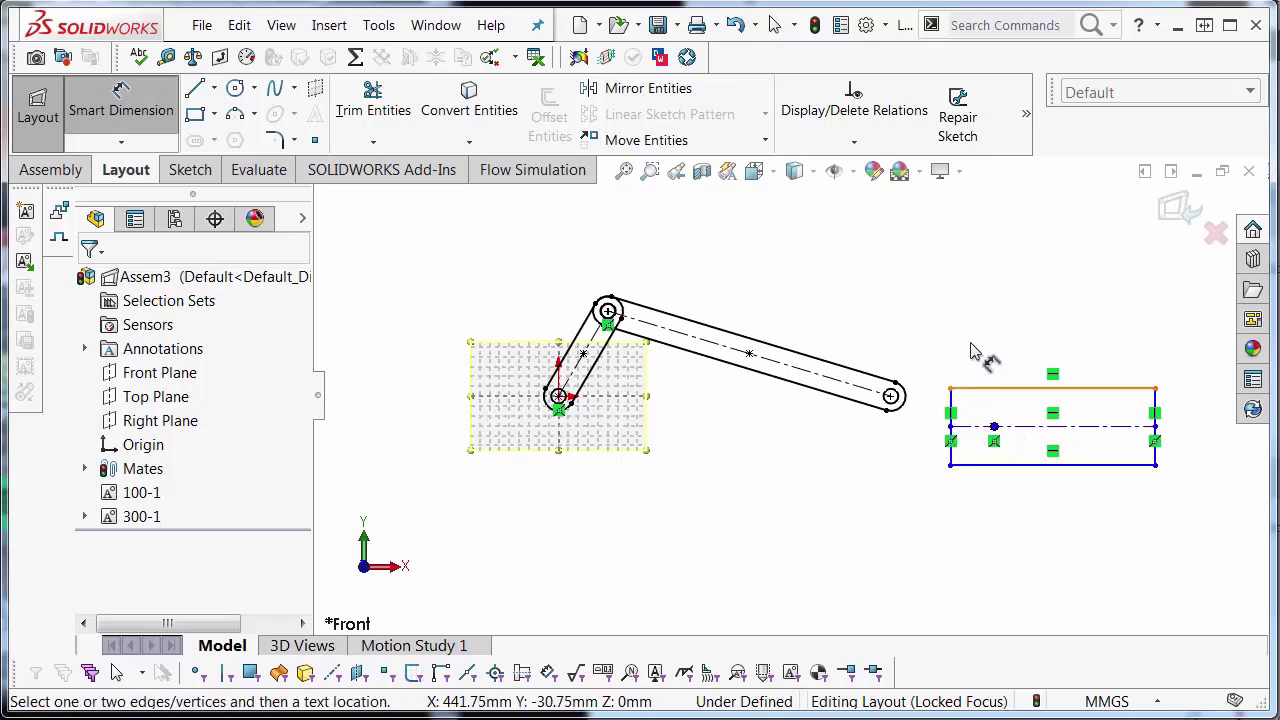
pyautogui.click(953, 408)
pyautogui.click(975, 322)
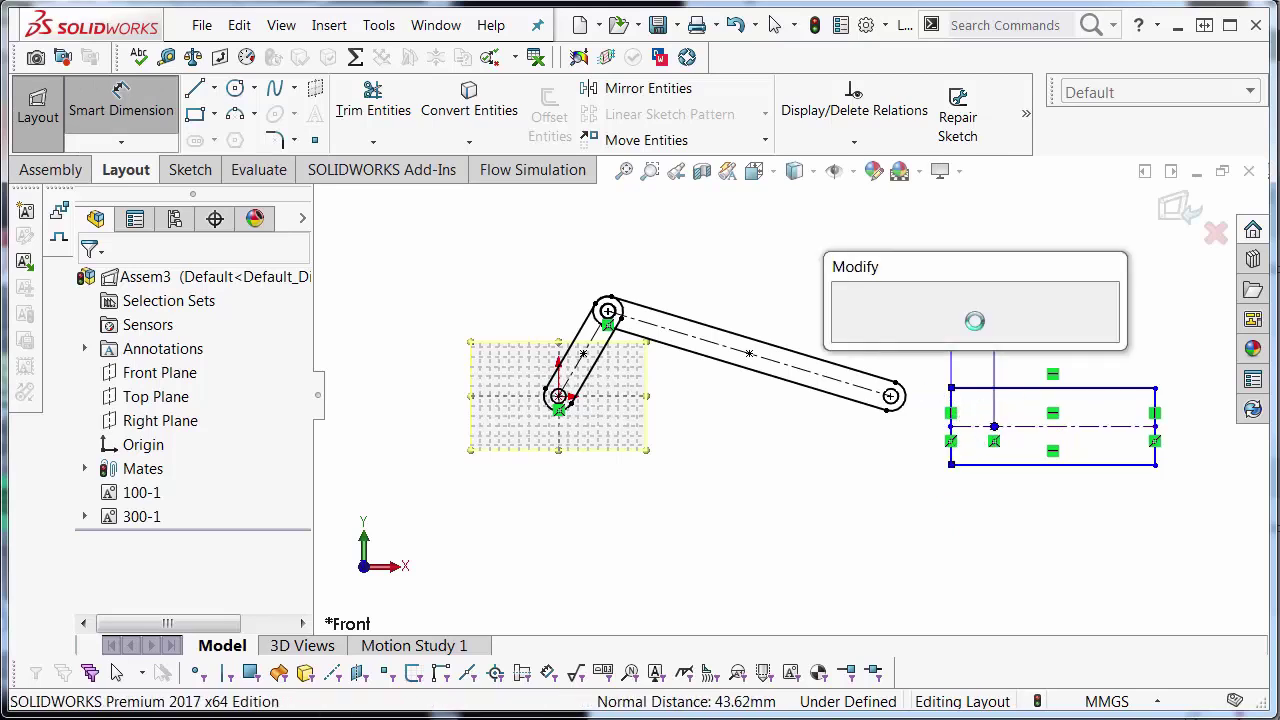
pyautogui.write('16')
pyautogui.press('Return')
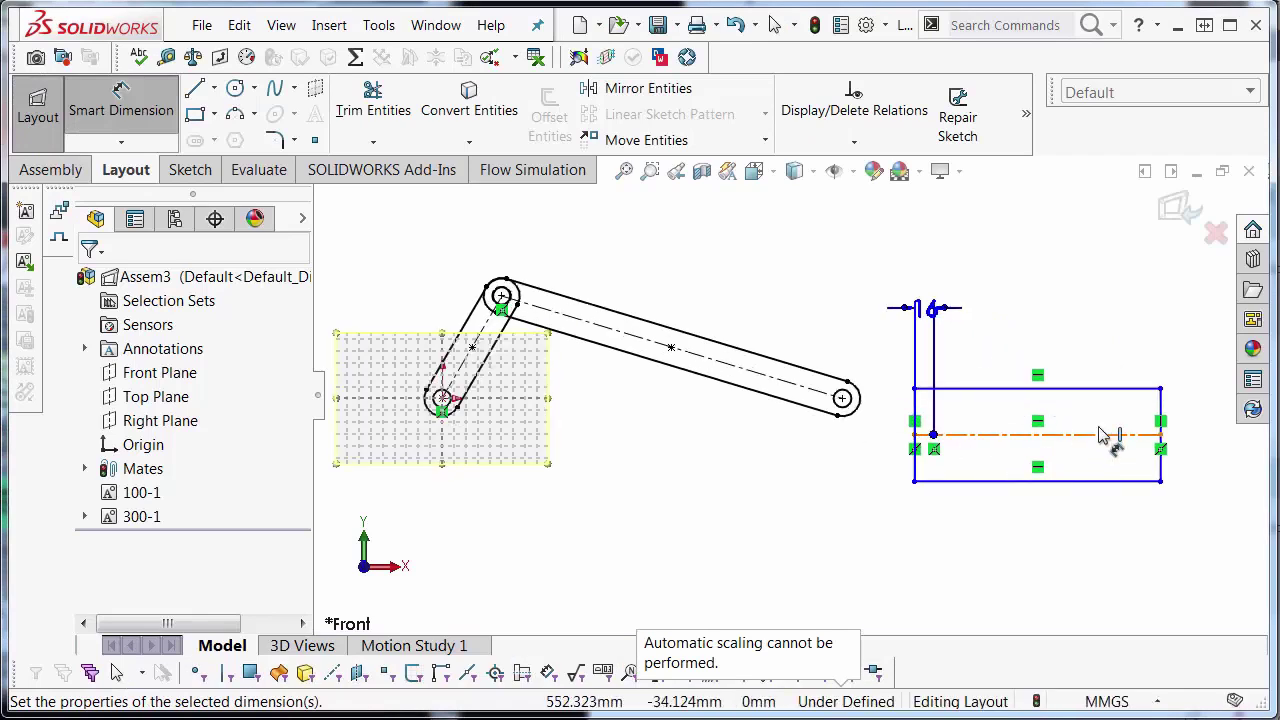
pyautogui.click(1062, 481)
pyautogui.click(1040, 556)
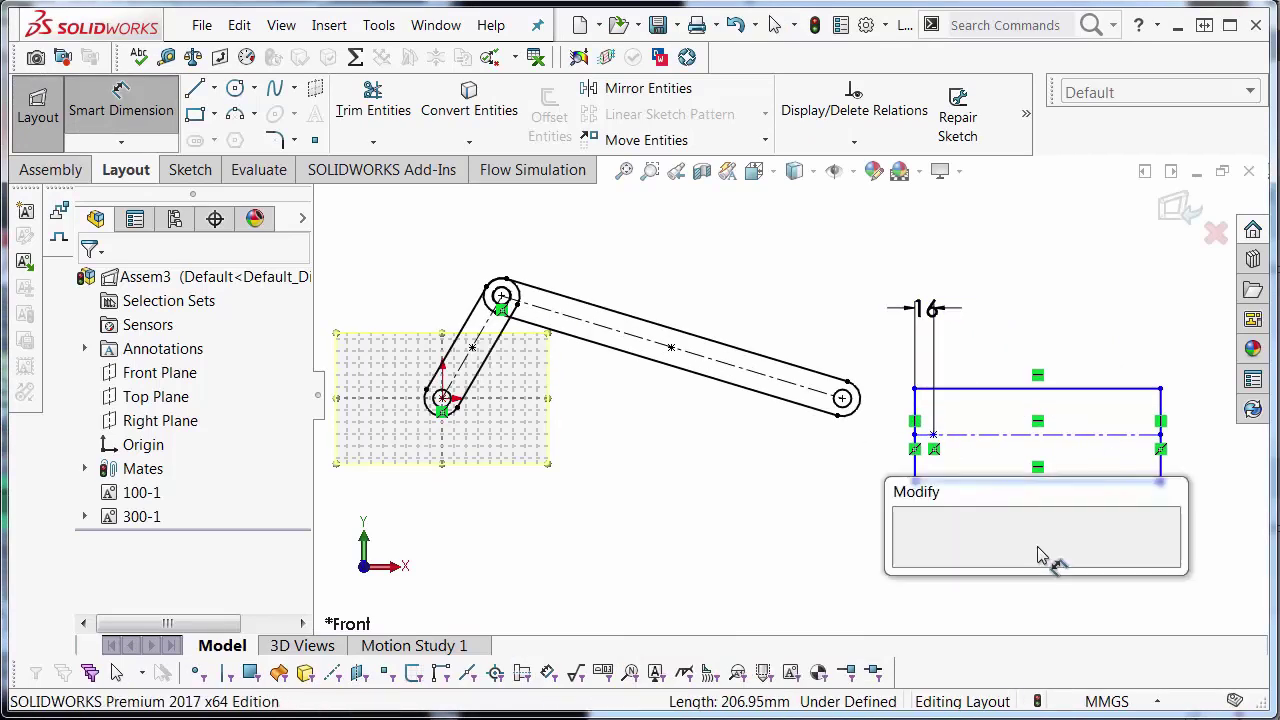
pyautogui.write('150')
pyautogui.press('Return')
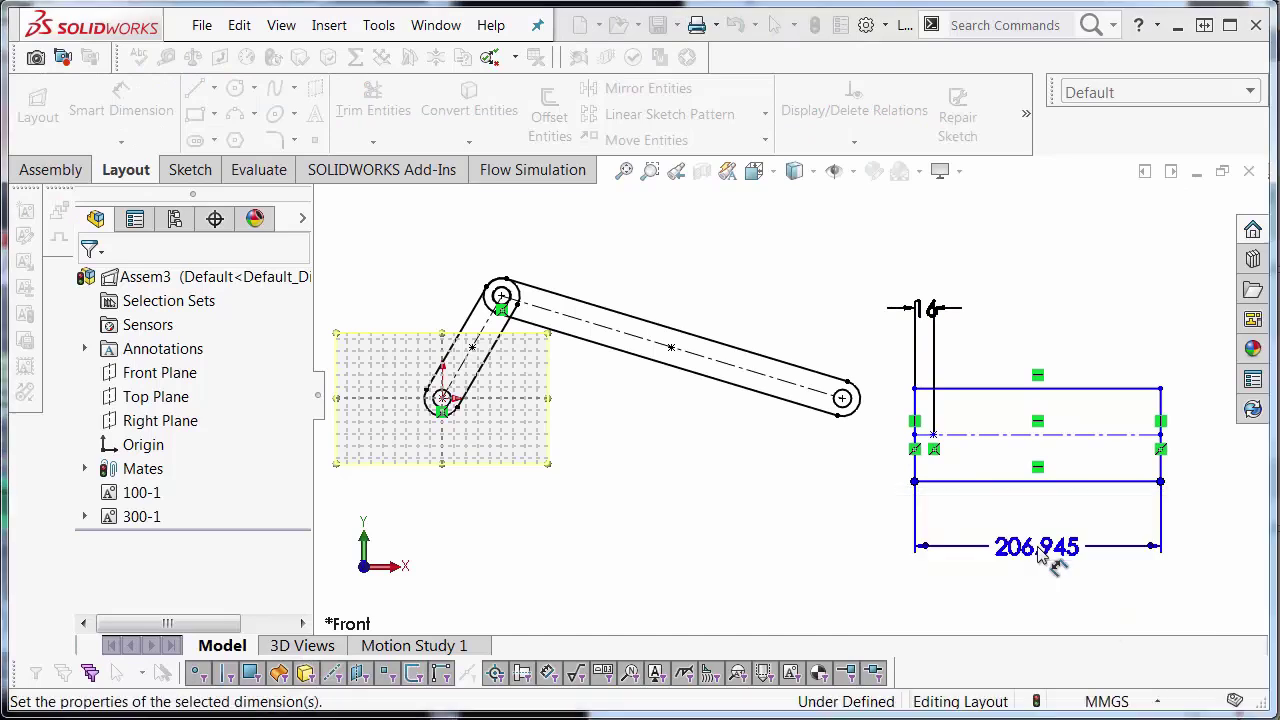
# Dimension the right edge to a 60 mm height, then box-select the whole rectangle sketch
pyautogui.click(1123, 410)
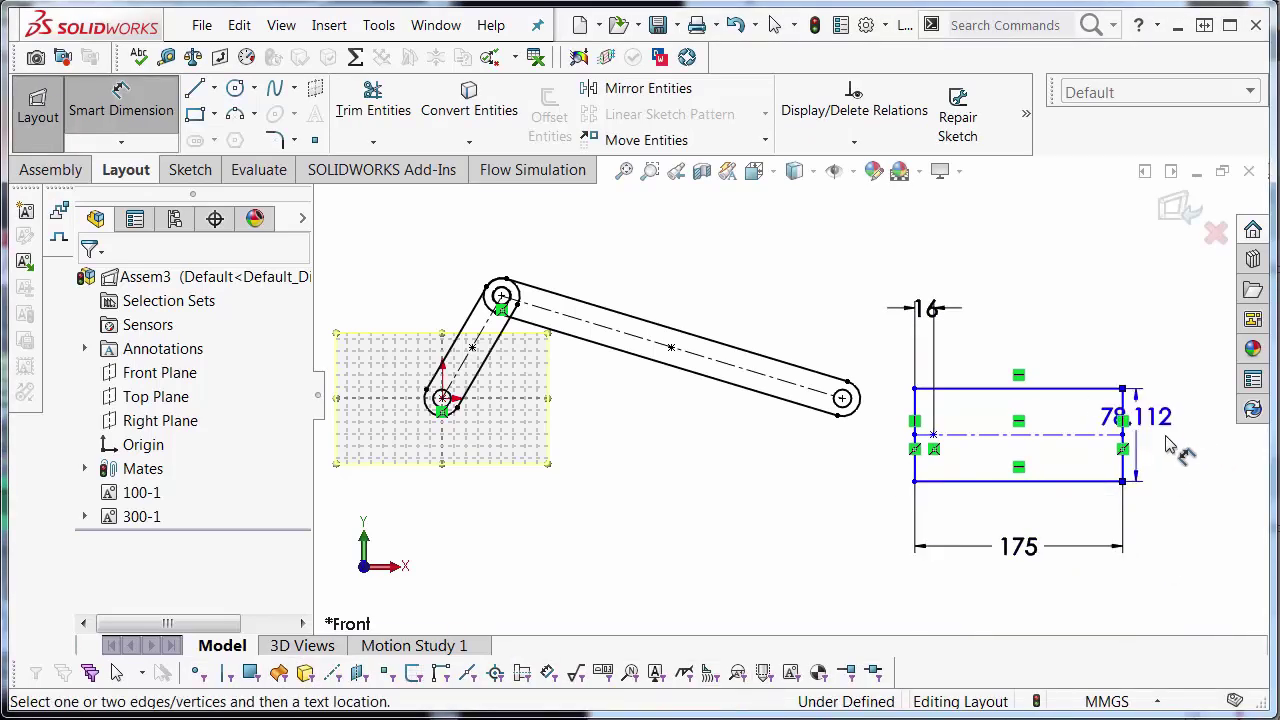
pyautogui.click(1192, 450)
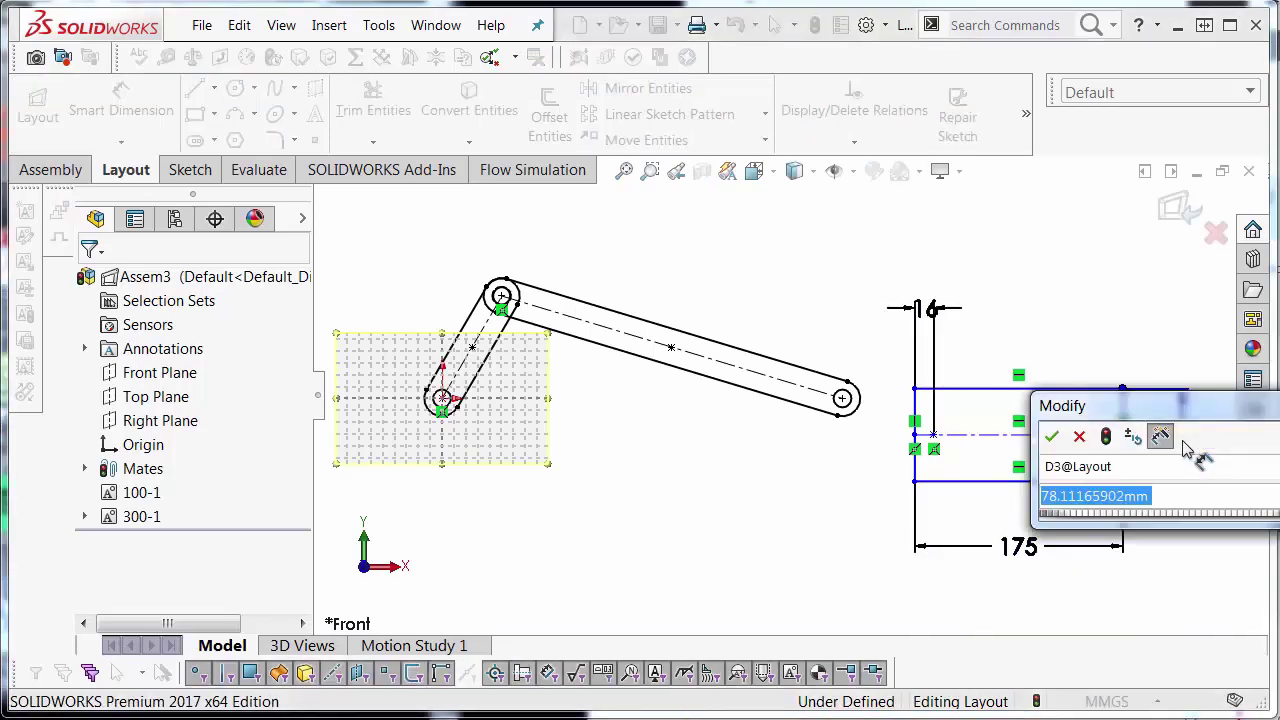
pyautogui.write('60')
pyautogui.press('Return')
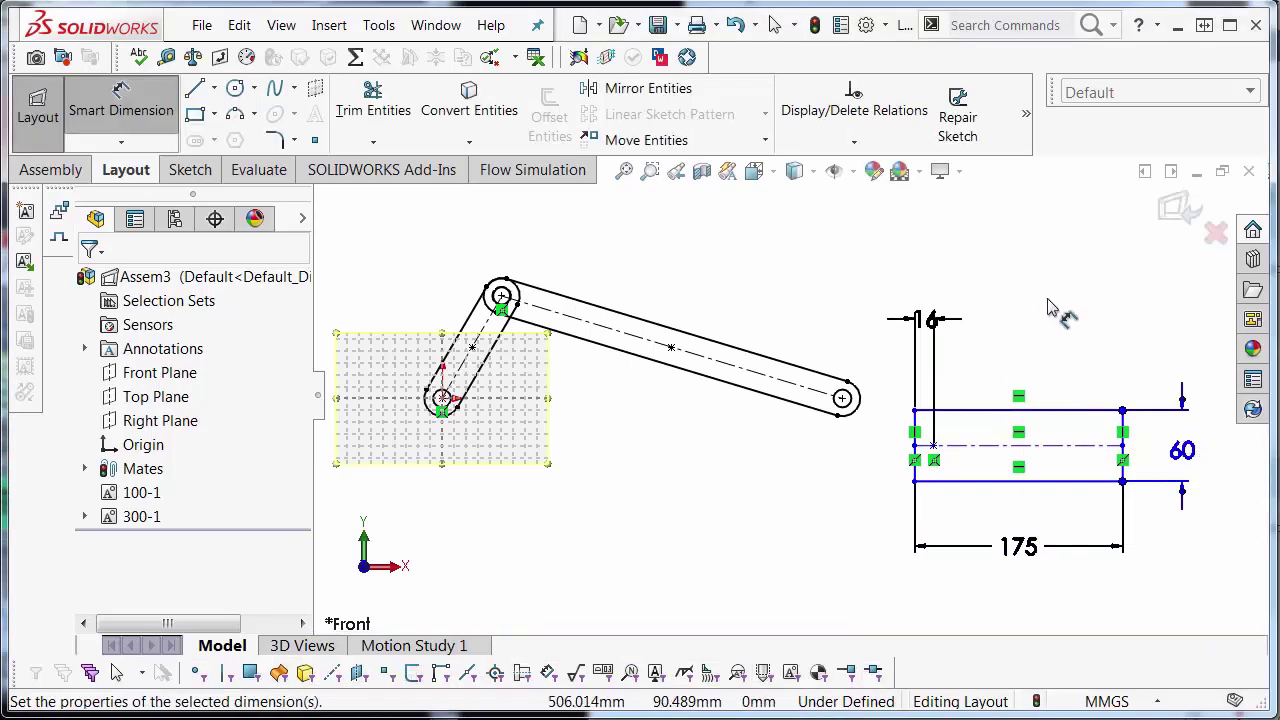
pyautogui.press('Escape')
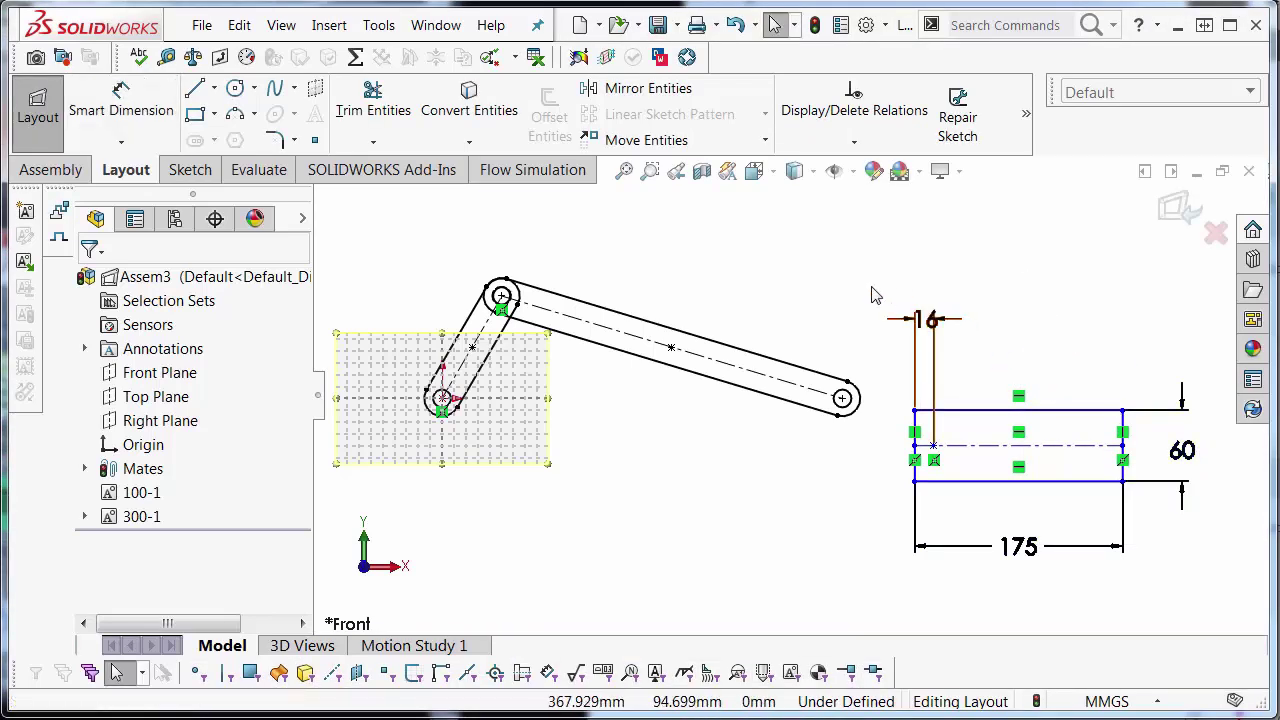
pyautogui.moveTo(870, 286)
pyautogui.mouseDown()
pyautogui.moveTo(922, 410)
pyautogui.moveTo(1160, 595)
pyautogui.moveTo(1214, 596)
pyautogui.moveTo(1206, 587)
pyautogui.mouseUp()
# Make the rectangle into block Block4-1 with its insertion point on the centerline's left end
pyautogui.click(1202, 586)
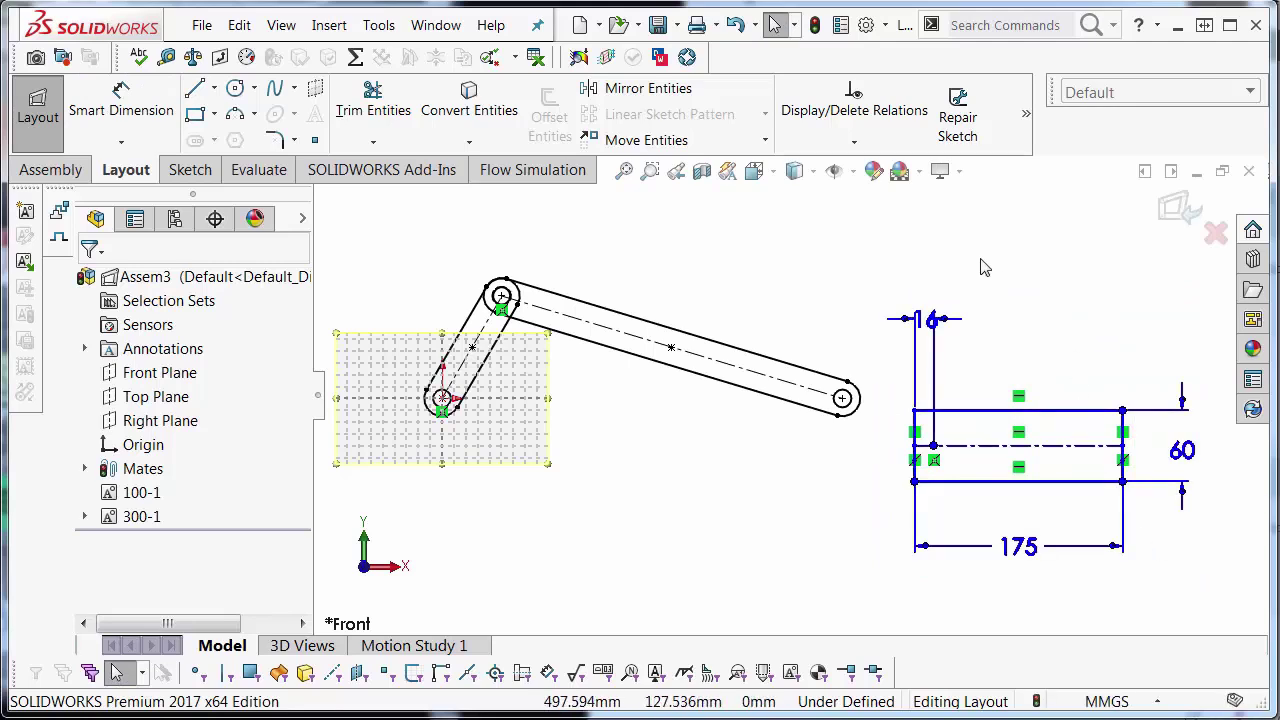
pyautogui.click(25, 210)
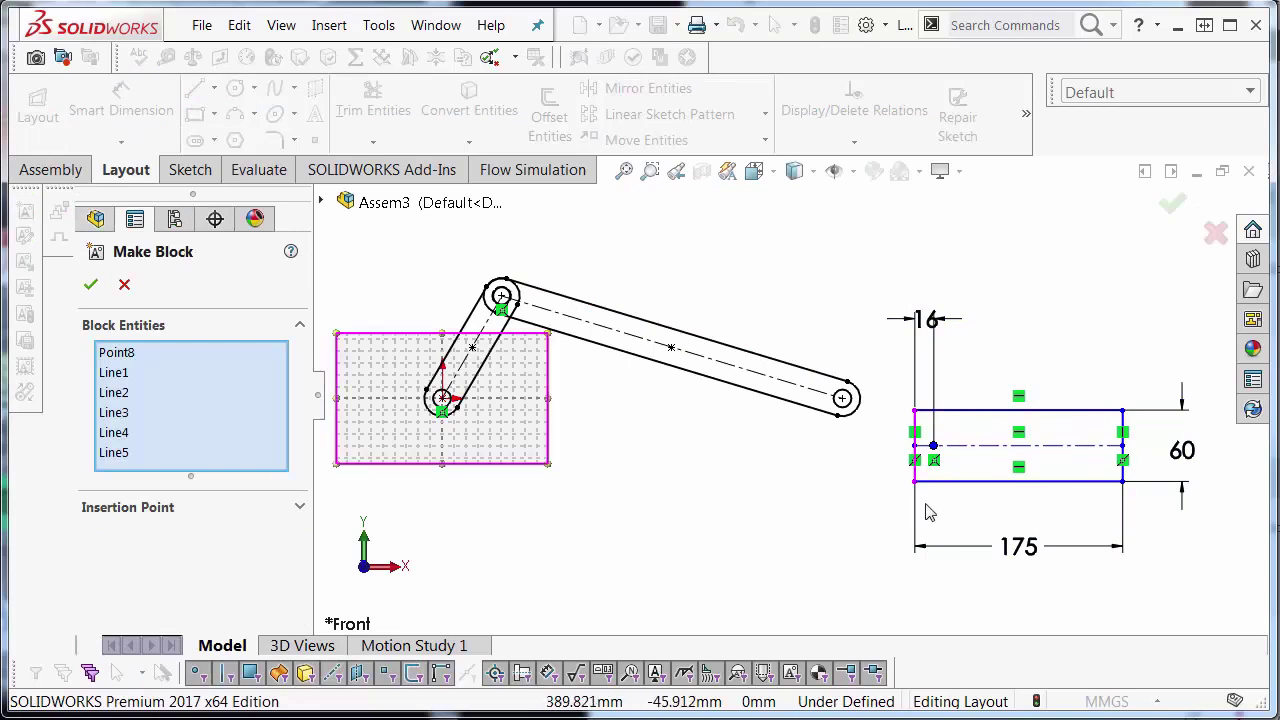
pyautogui.click(147, 507)
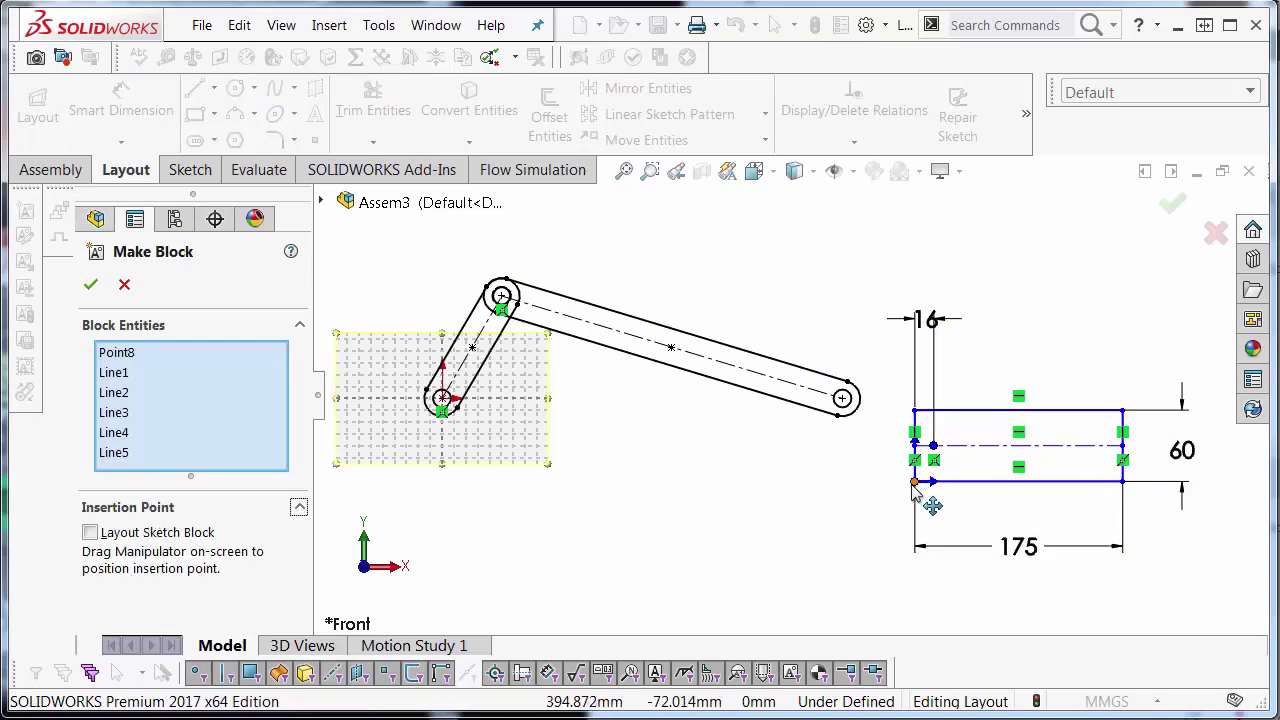
pyautogui.moveTo(912, 485); pyautogui.dragTo(935, 448)
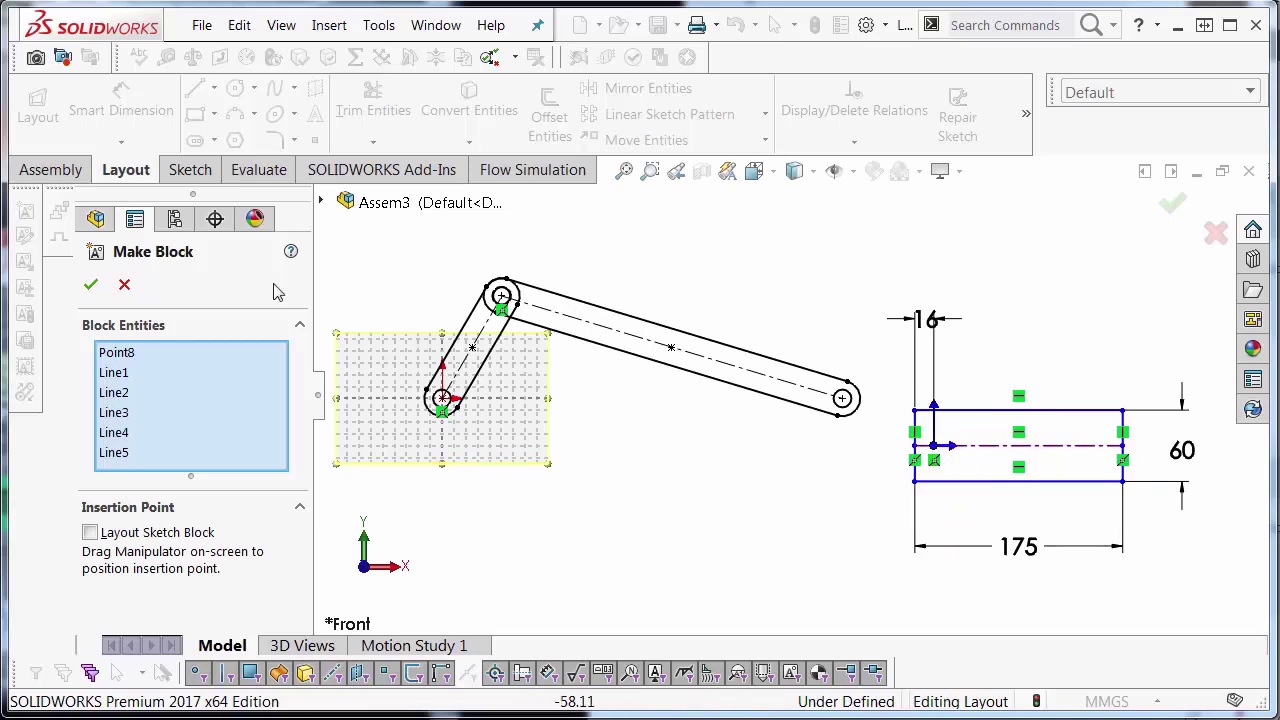
pyautogui.click(91, 286)
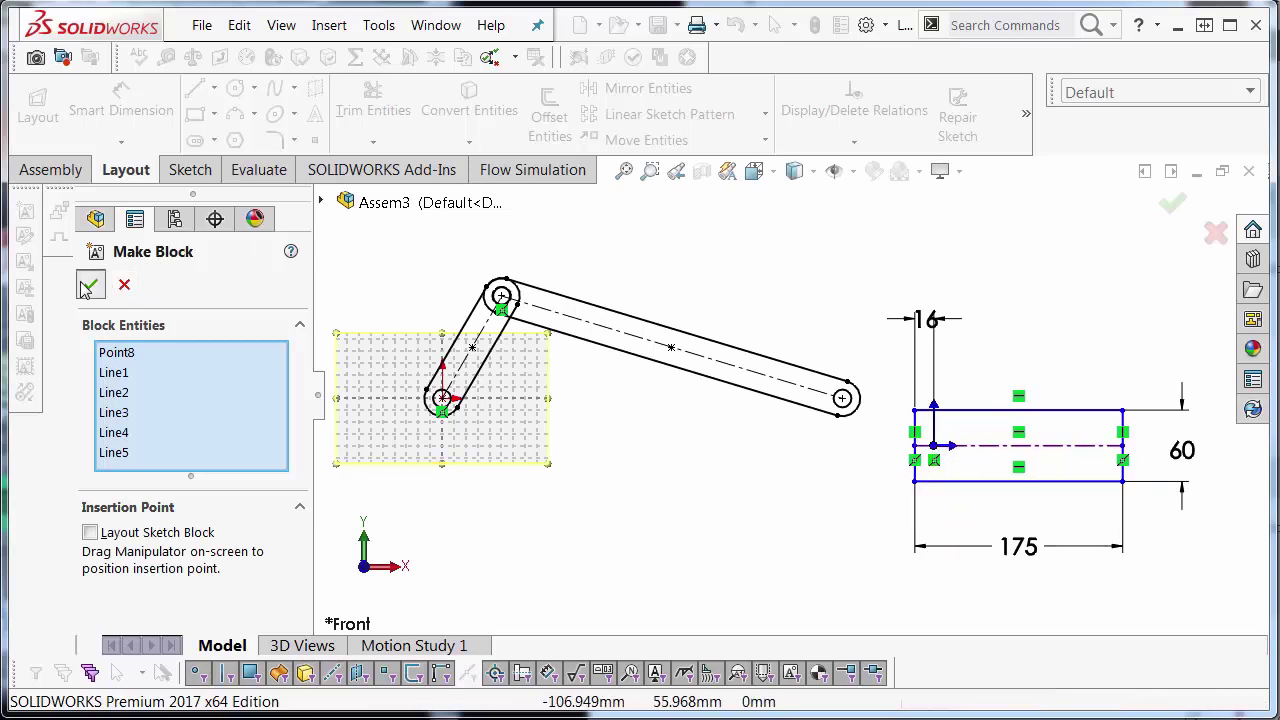
pyautogui.click(818, 498)
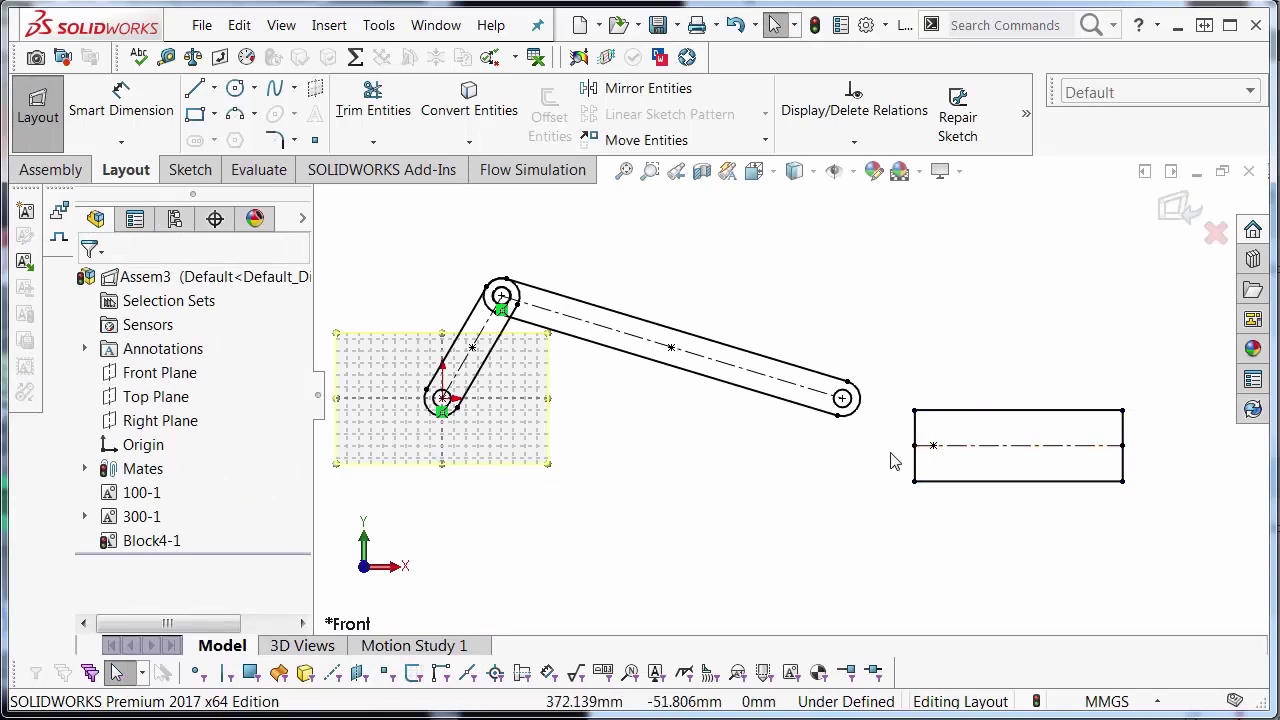
# Move the piston block to the rod's free end, make its centerline horizontal and coincident with the rod pin
pyautogui.moveTo(930, 455); pyautogui.dragTo(840, 432)
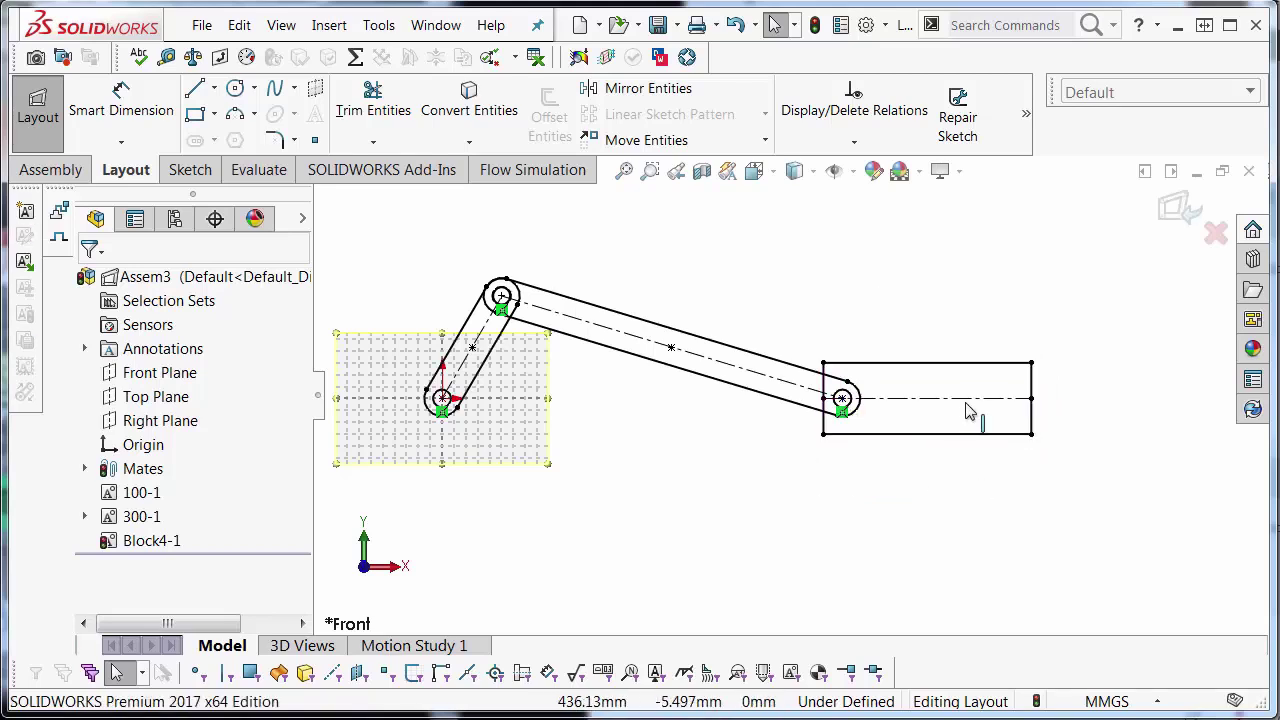
pyautogui.moveTo(985, 405)
pyautogui.mouseDown()
pyautogui.moveTo(986, 480)
pyautogui.moveTo(971, 437)
pyautogui.moveTo(1006, 363)
pyautogui.moveTo(995, 375)
pyautogui.mouseUp()
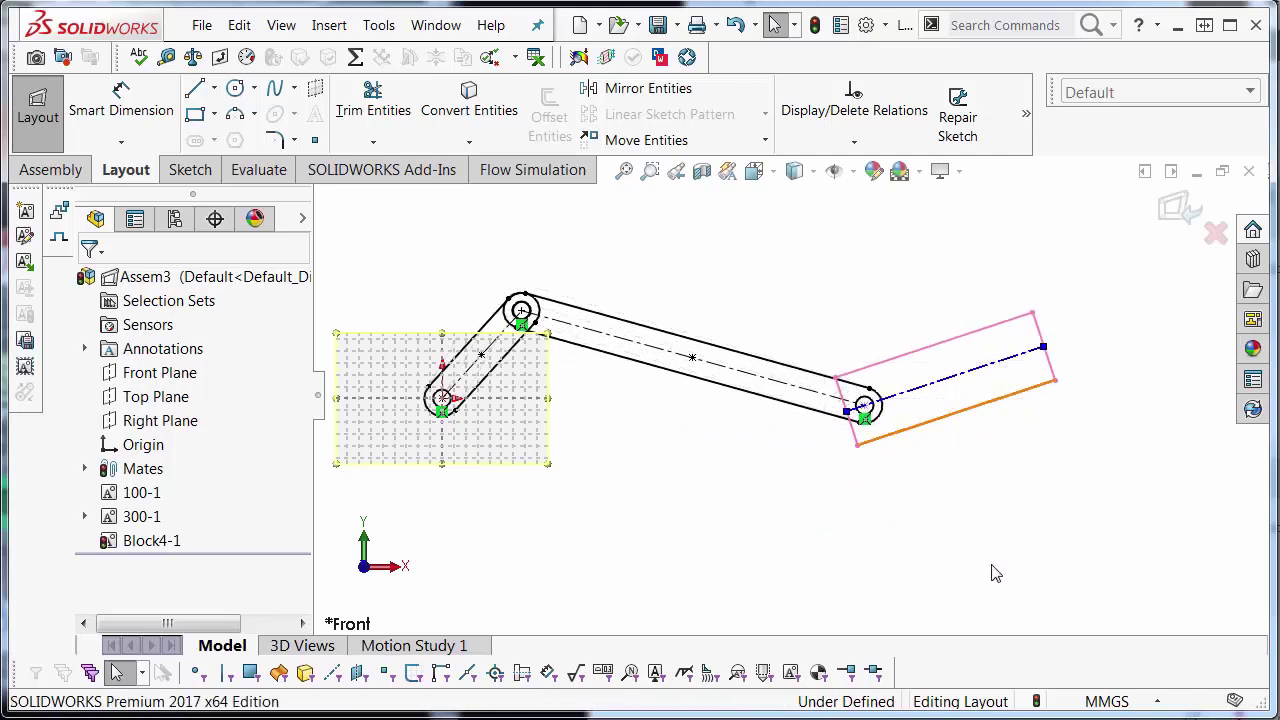
pyautogui.click(995, 373)
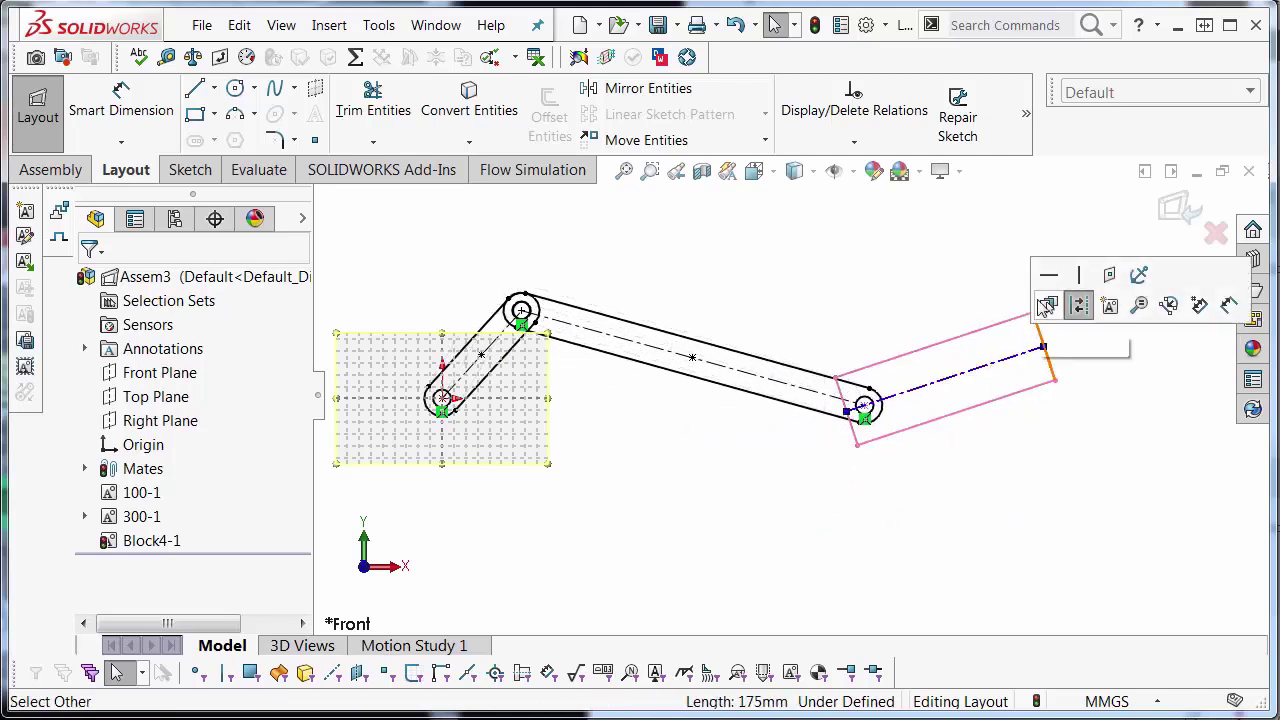
pyautogui.click(1079, 302)
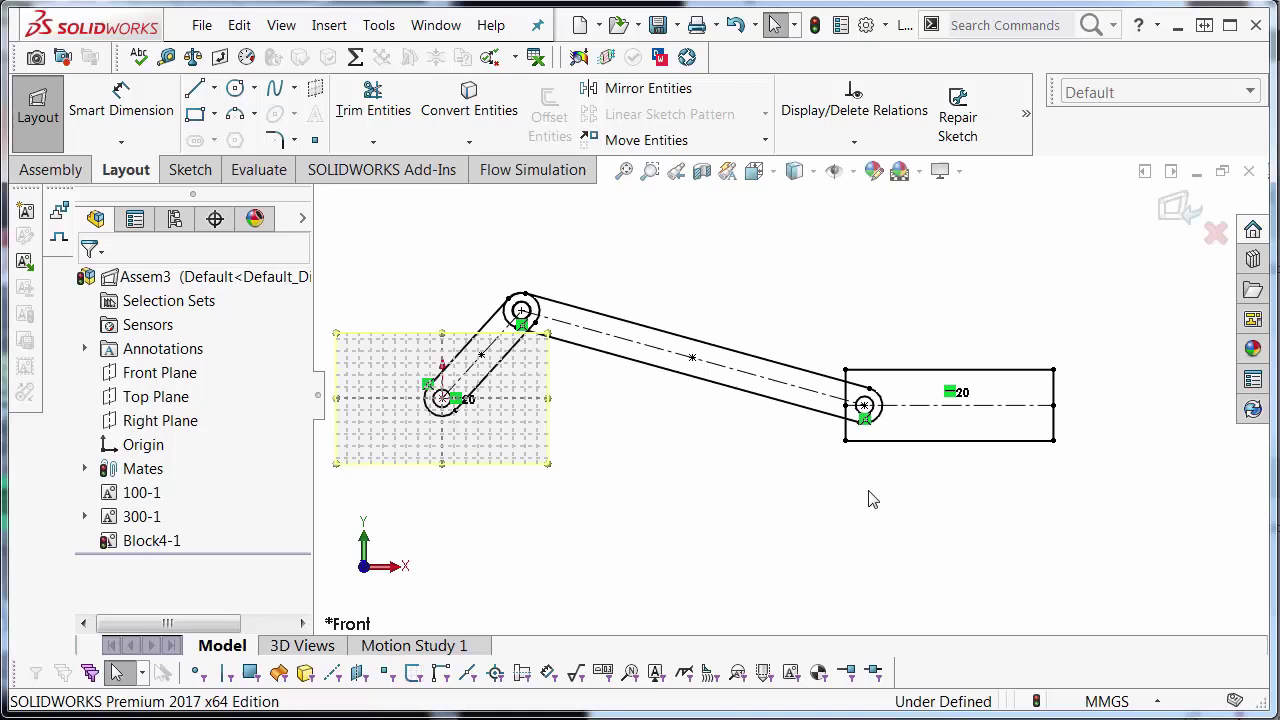
pyautogui.click(928, 405)
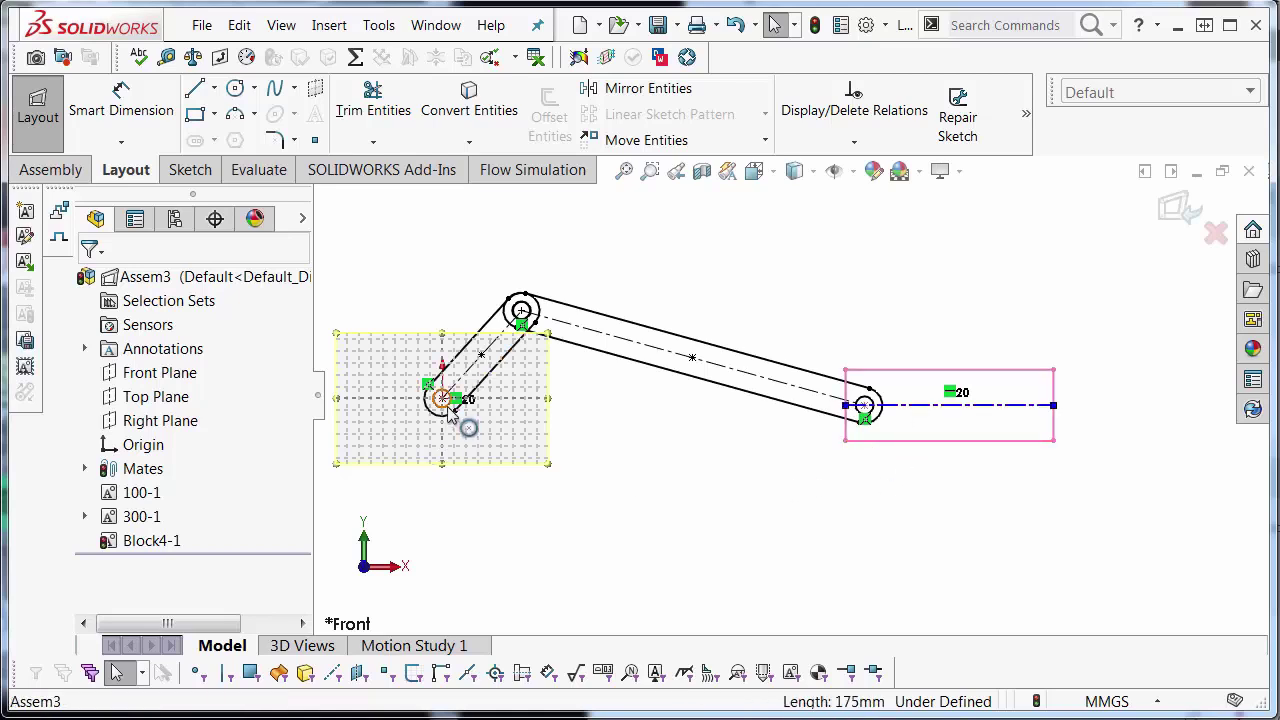
pyautogui.keyDown('ctrl'); pyautogui.click(450, 414); pyautogui.keyUp('ctrl')
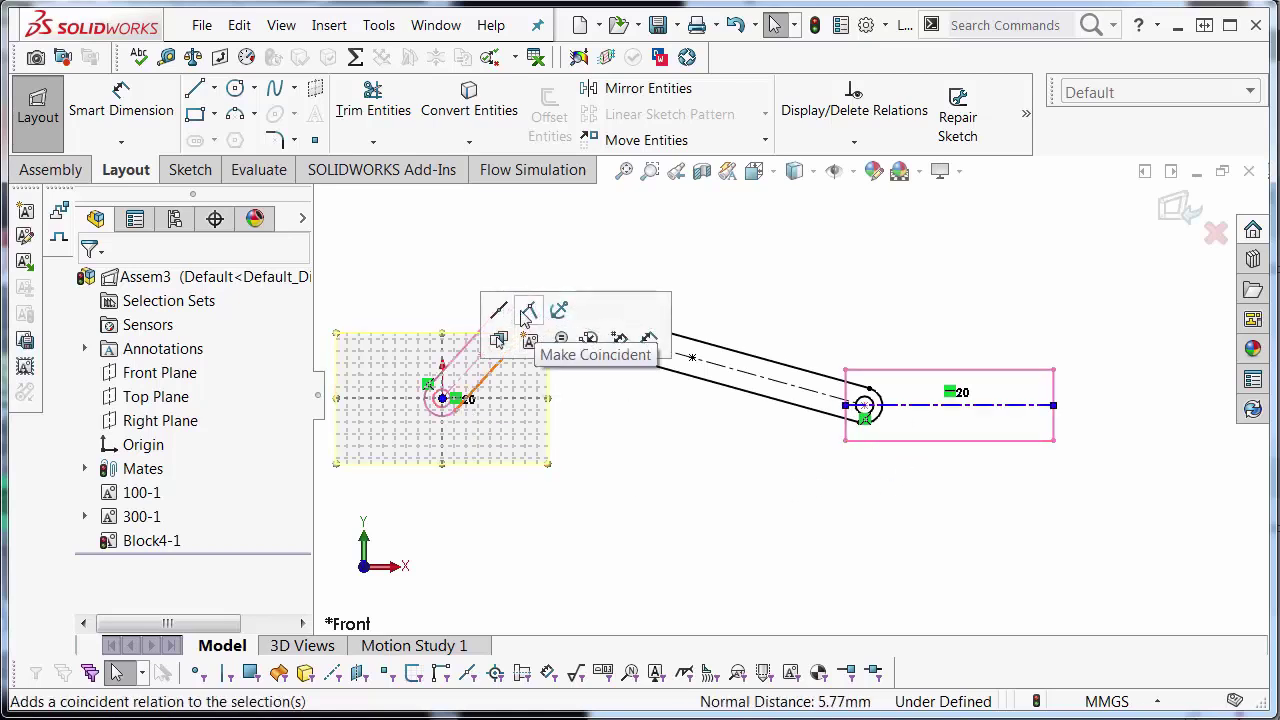
pyautogui.click(527, 314)
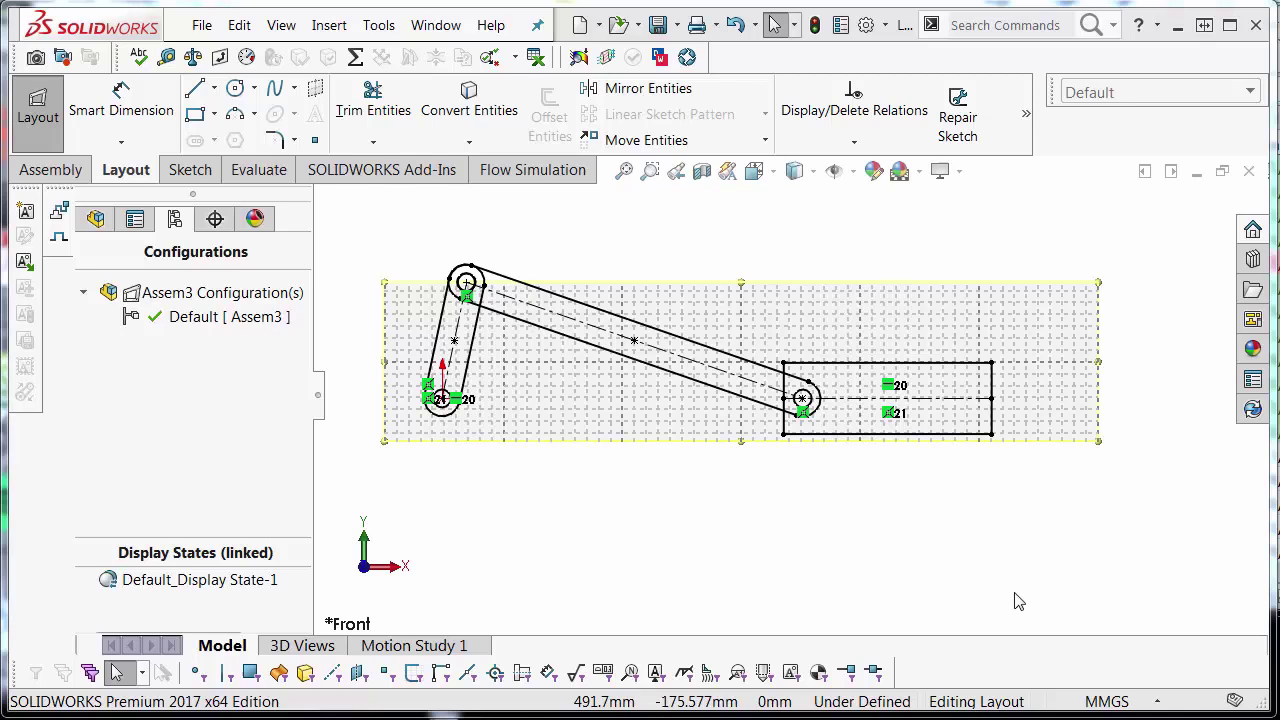
# Exit the layout sketch and rotate the crank to test the linkage motion
pyautogui.click(1168, 210)
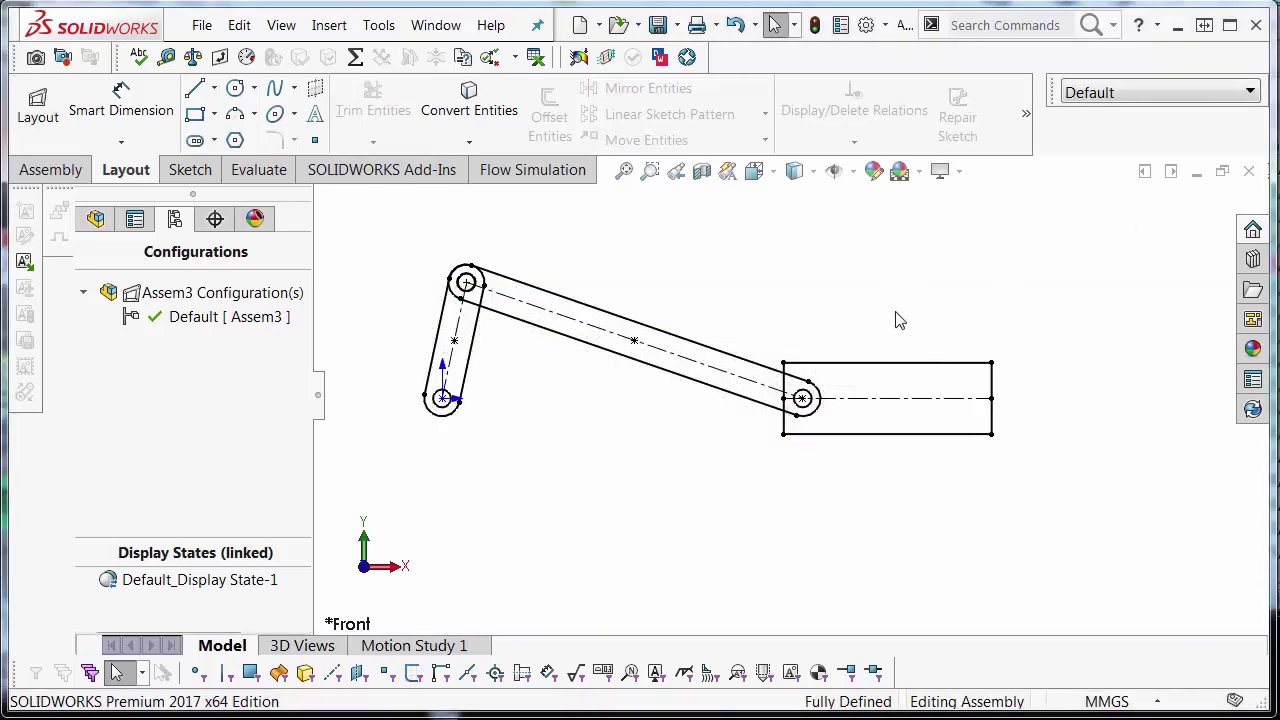
pyautogui.moveTo(477, 289); pyautogui.dragTo(686, 343)
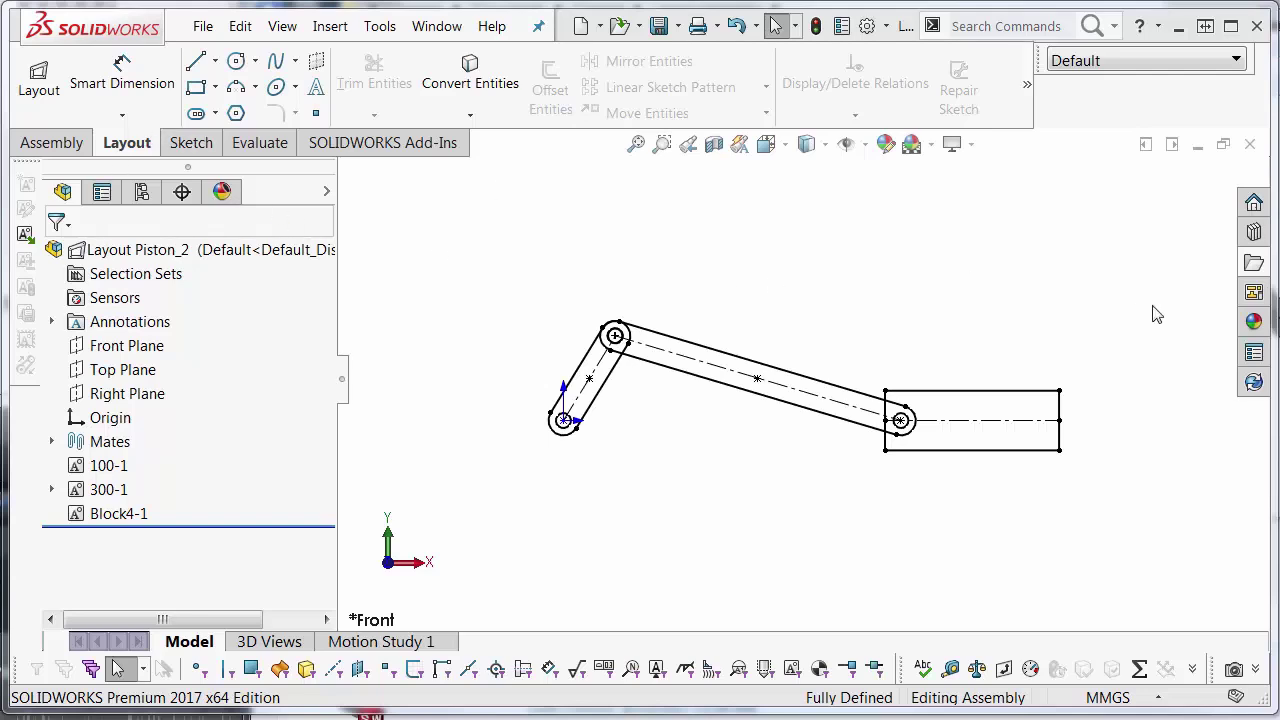
# Launch Make Part from Block from the Layout tab's overflow commands
pyautogui.click(1027, 85)
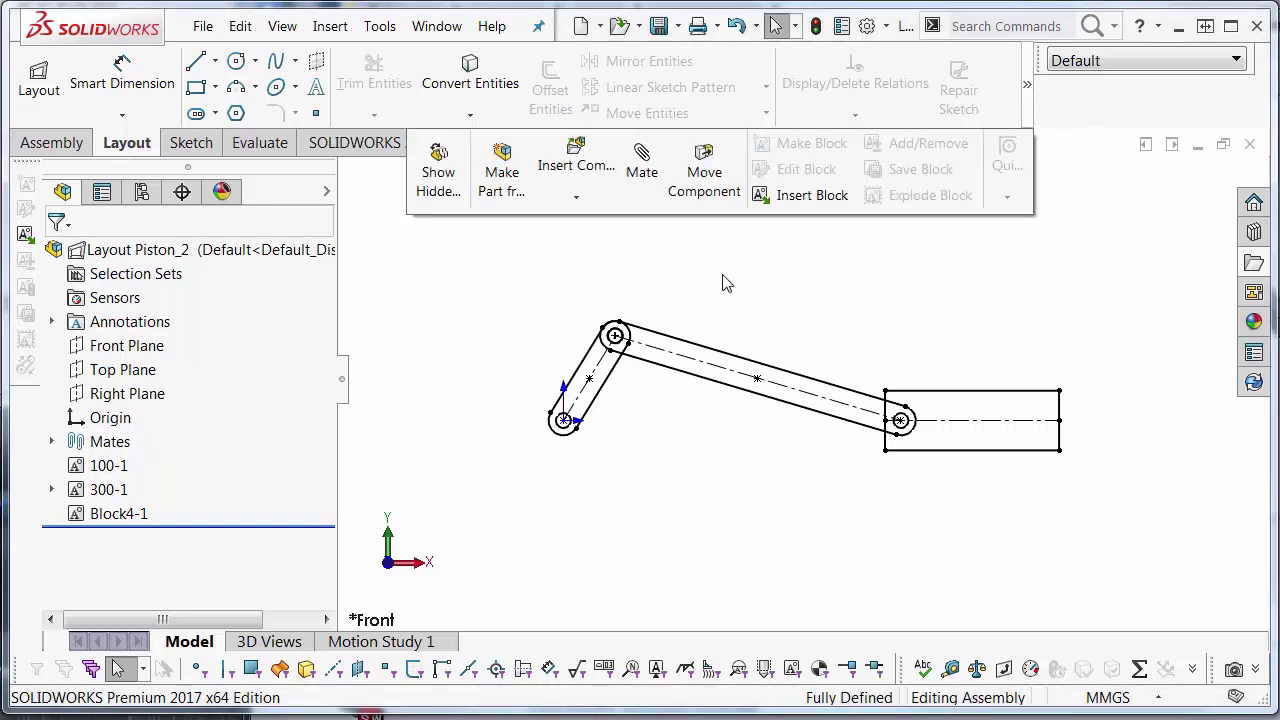
pyautogui.click(508, 191)
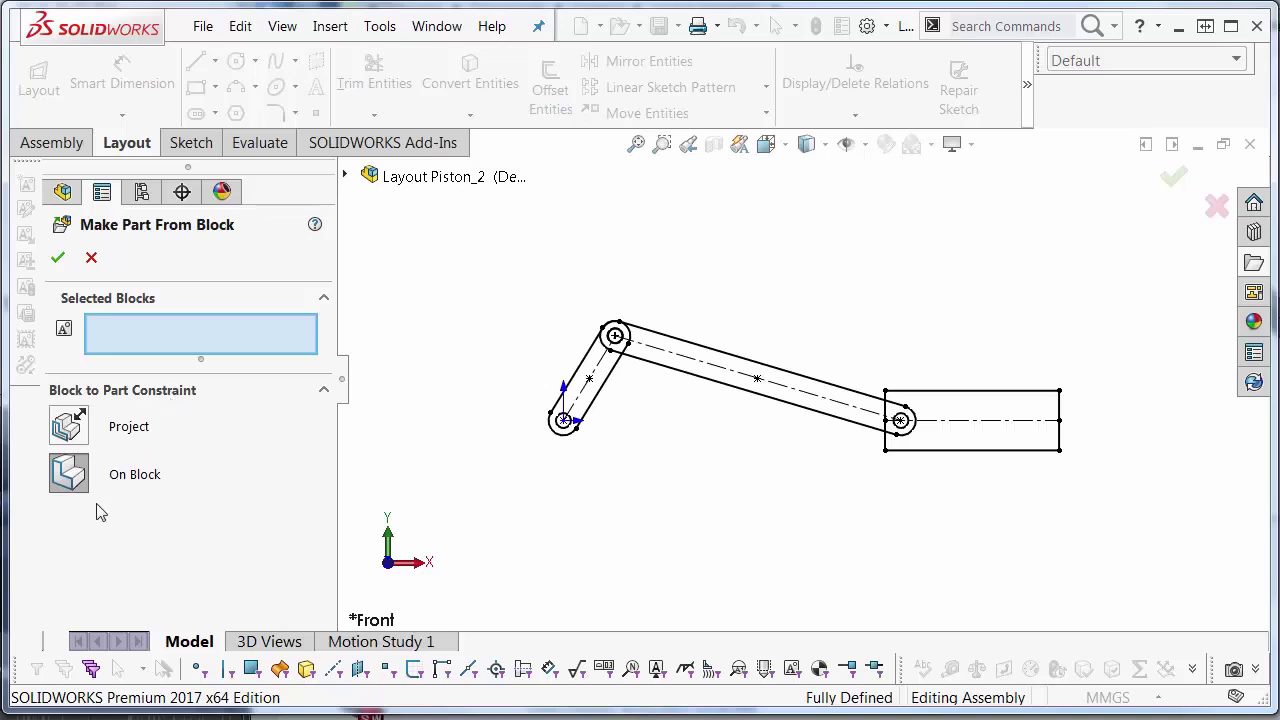
# Create part Block4-1-2 from Block4-1 using the Part_MM template and open it in its own window
pyautogui.click(1001, 458)
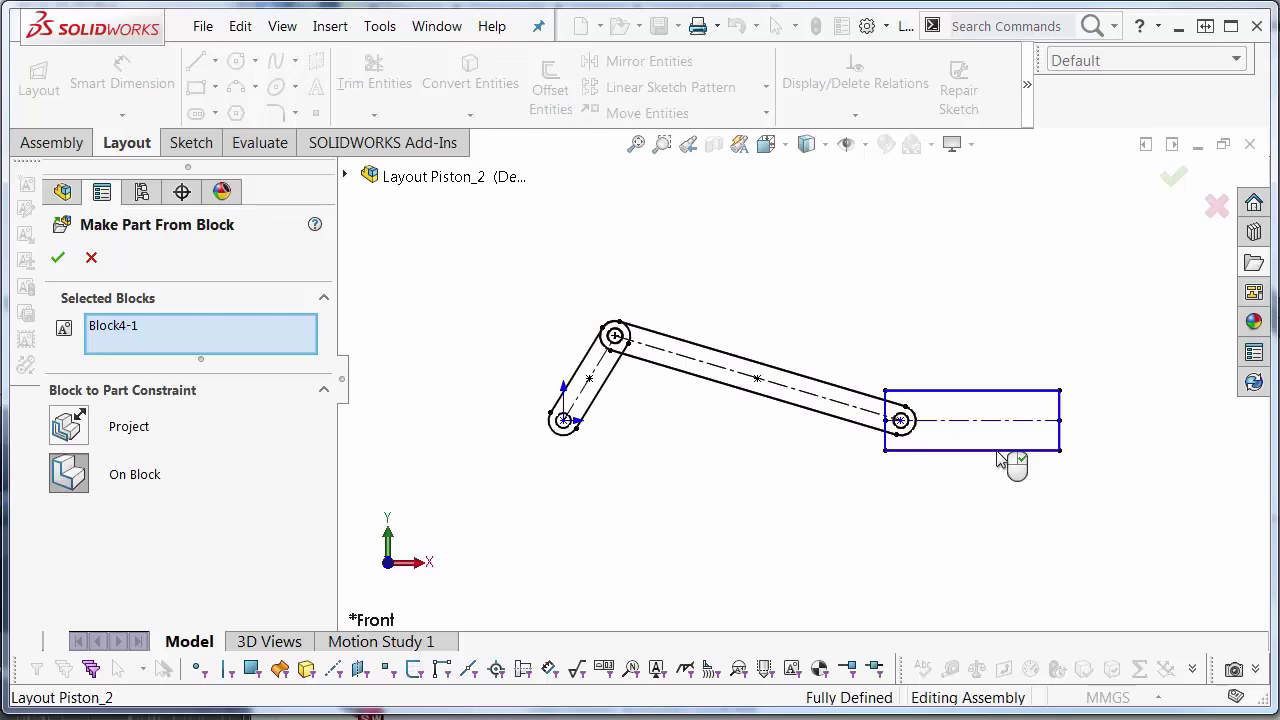
pyautogui.rightClick(1001, 458)
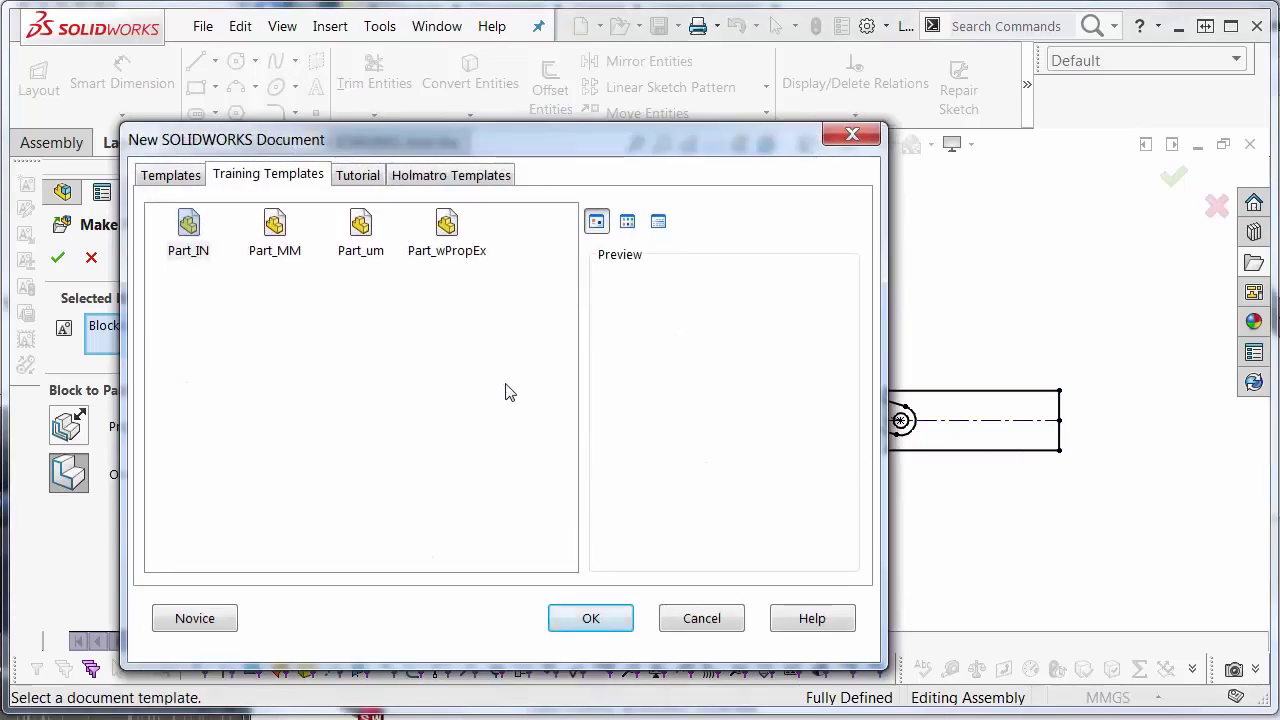
pyautogui.doubleClick(275, 228)
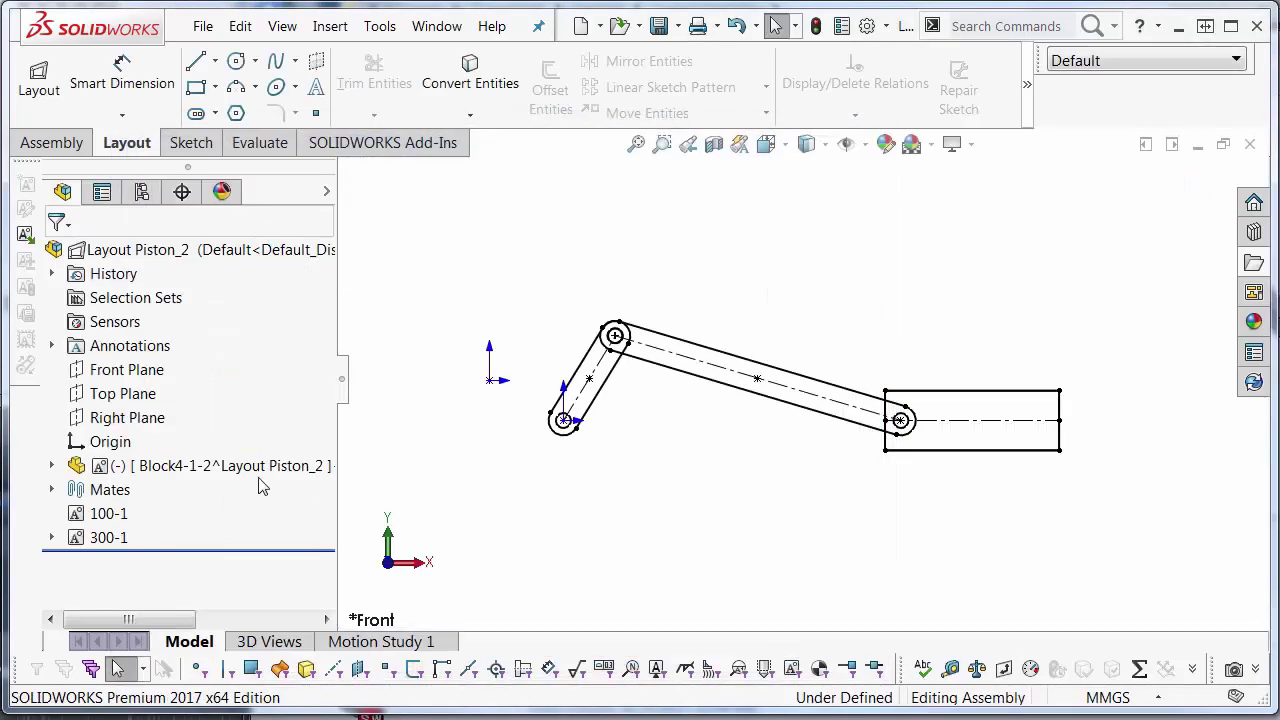
pyautogui.moveTo(133, 474)
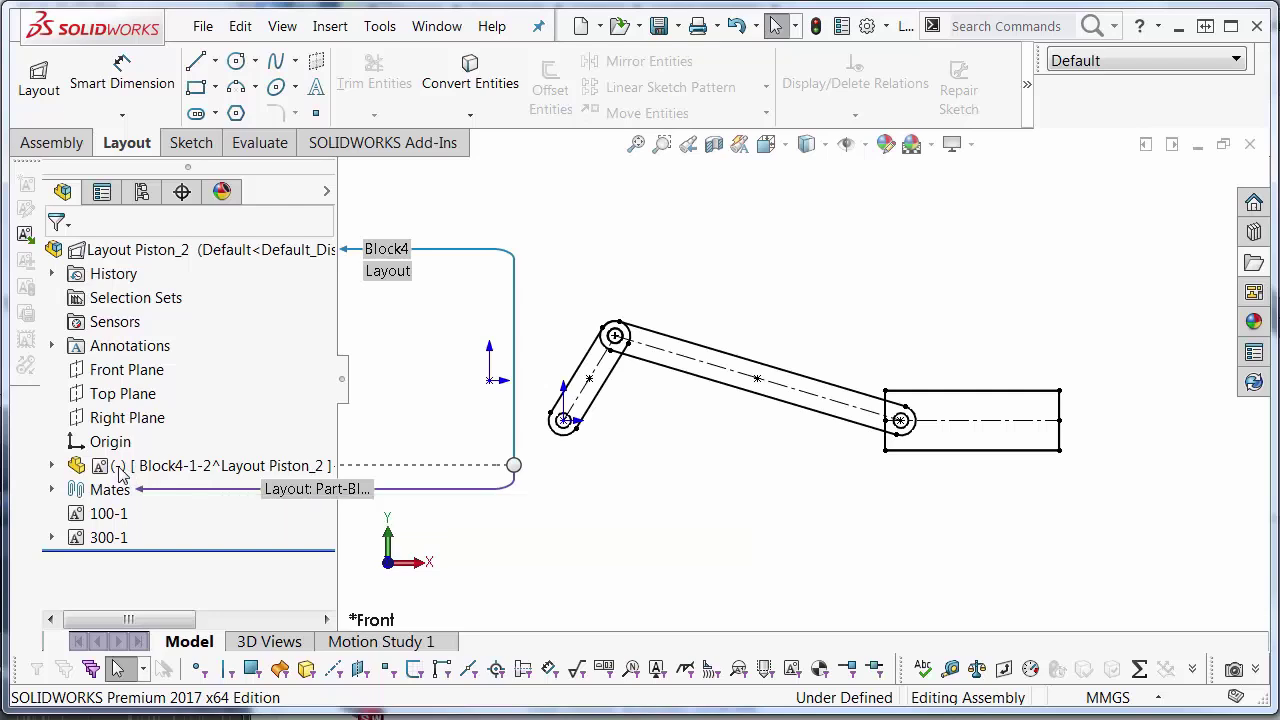
pyautogui.rightClick(120, 474)
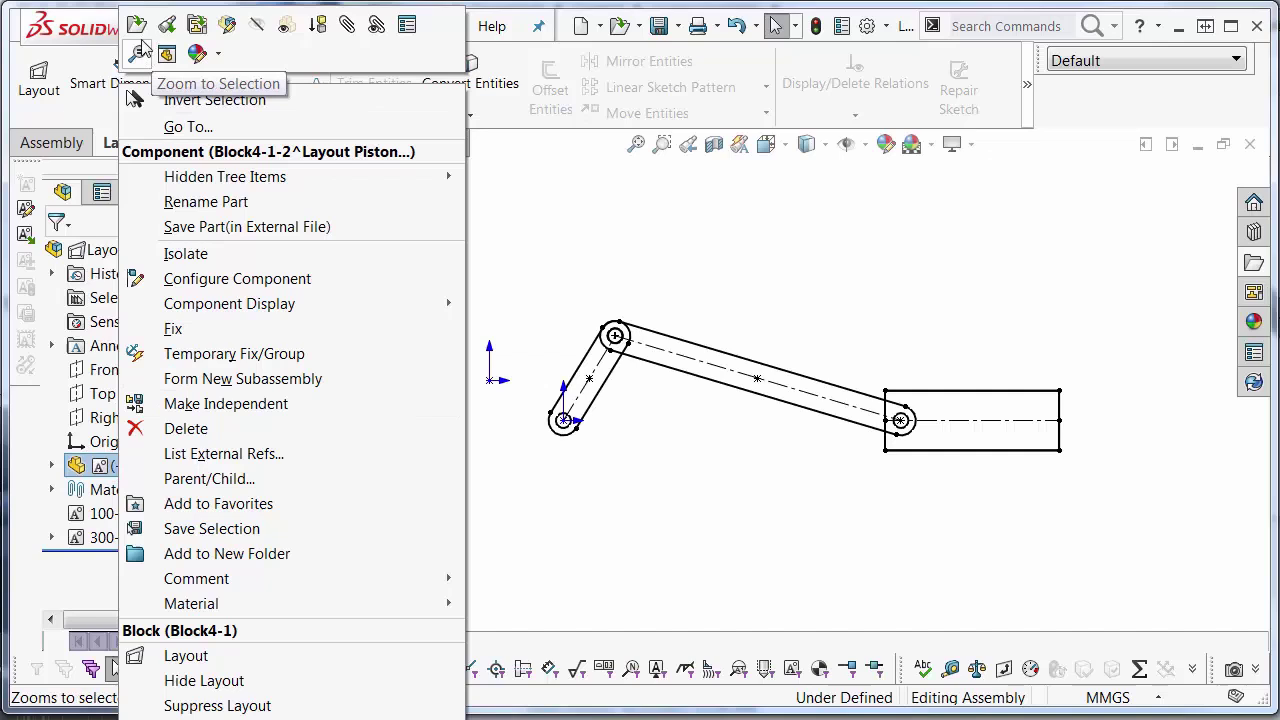
pyautogui.click(141, 44)
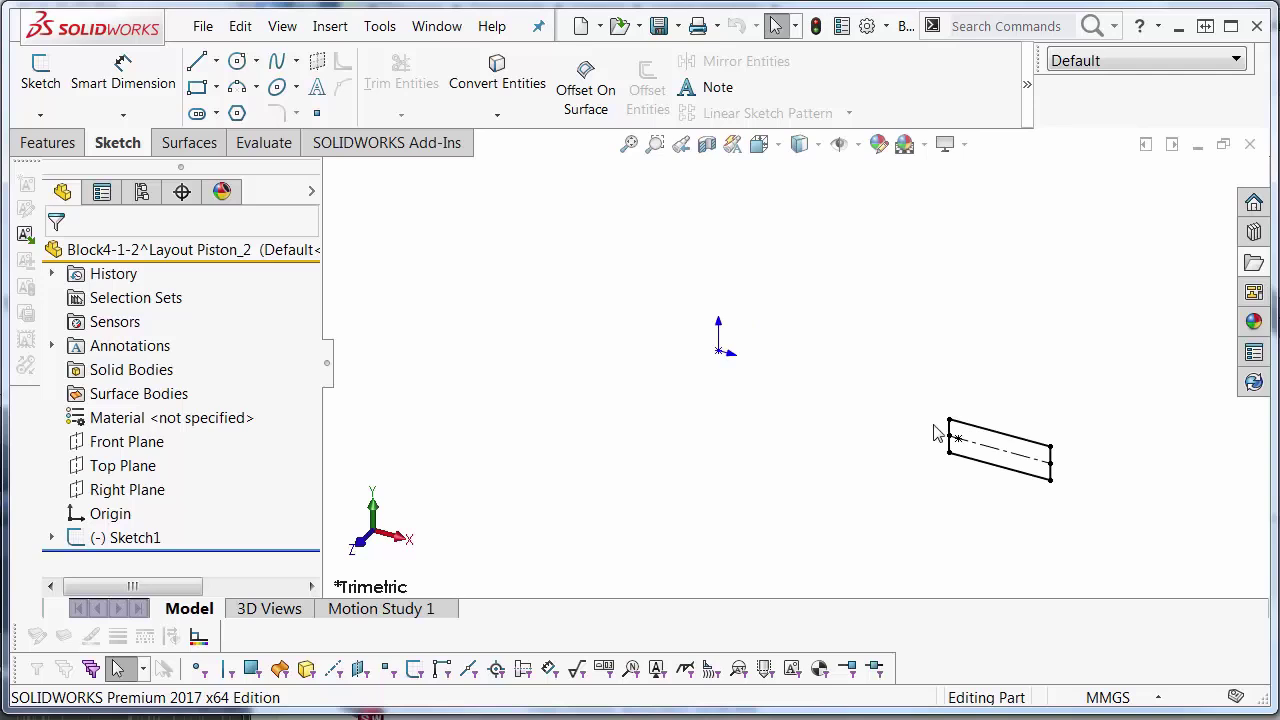
# Extrude the piston rectangle region into Boss-Extrude1, then select its front face in Front view
pyautogui.rightClick(1036, 485)
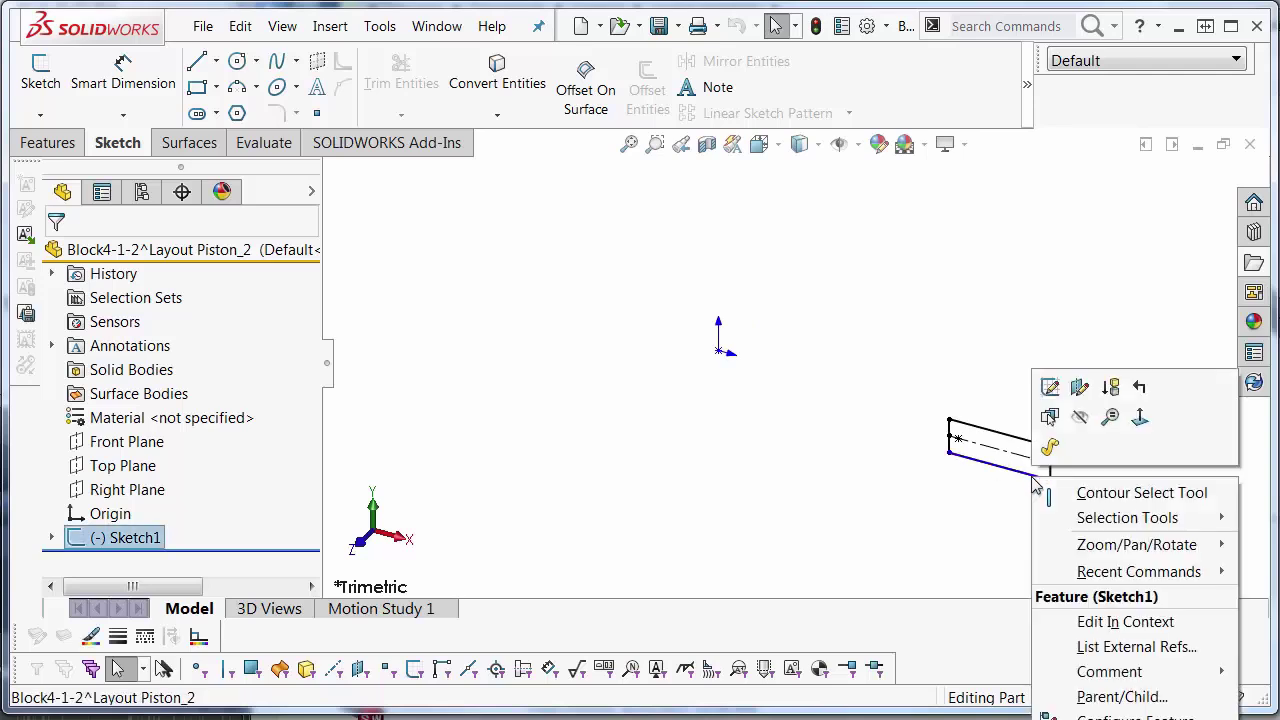
pyautogui.click(1078, 492)
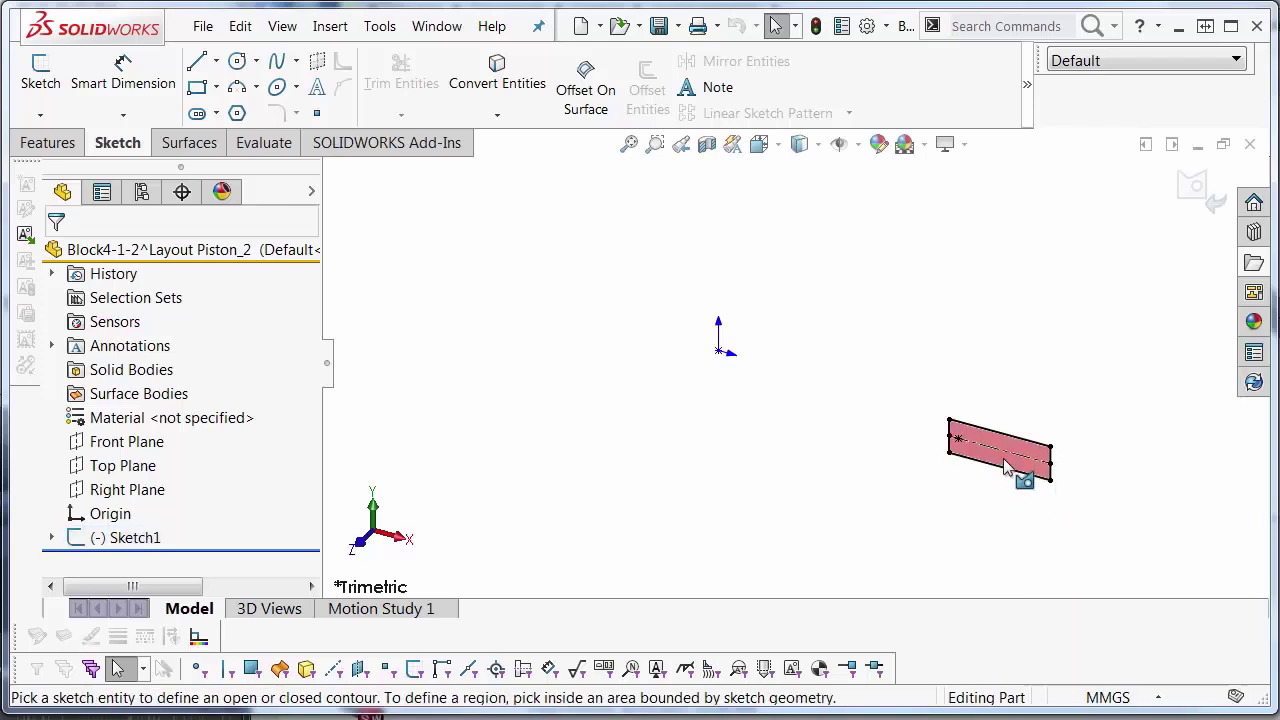
pyautogui.click(1005, 470)
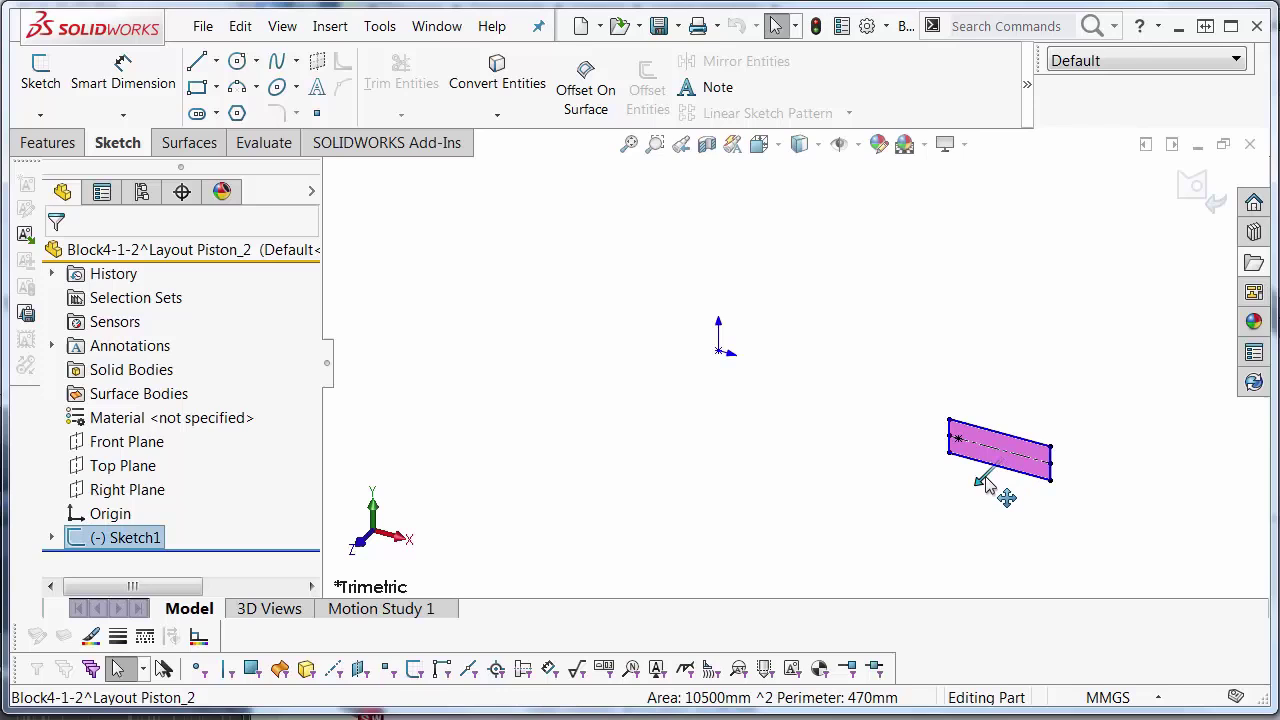
pyautogui.moveTo(985, 483)
pyautogui.mouseDown()
pyautogui.moveTo(1000, 486)
pyautogui.moveTo(988, 506)
pyautogui.moveTo(1000, 509)
pyautogui.moveTo(945, 485)
pyautogui.moveTo(927, 448)
pyautogui.mouseUp()
pyautogui.scroll(-3, 980, 498)
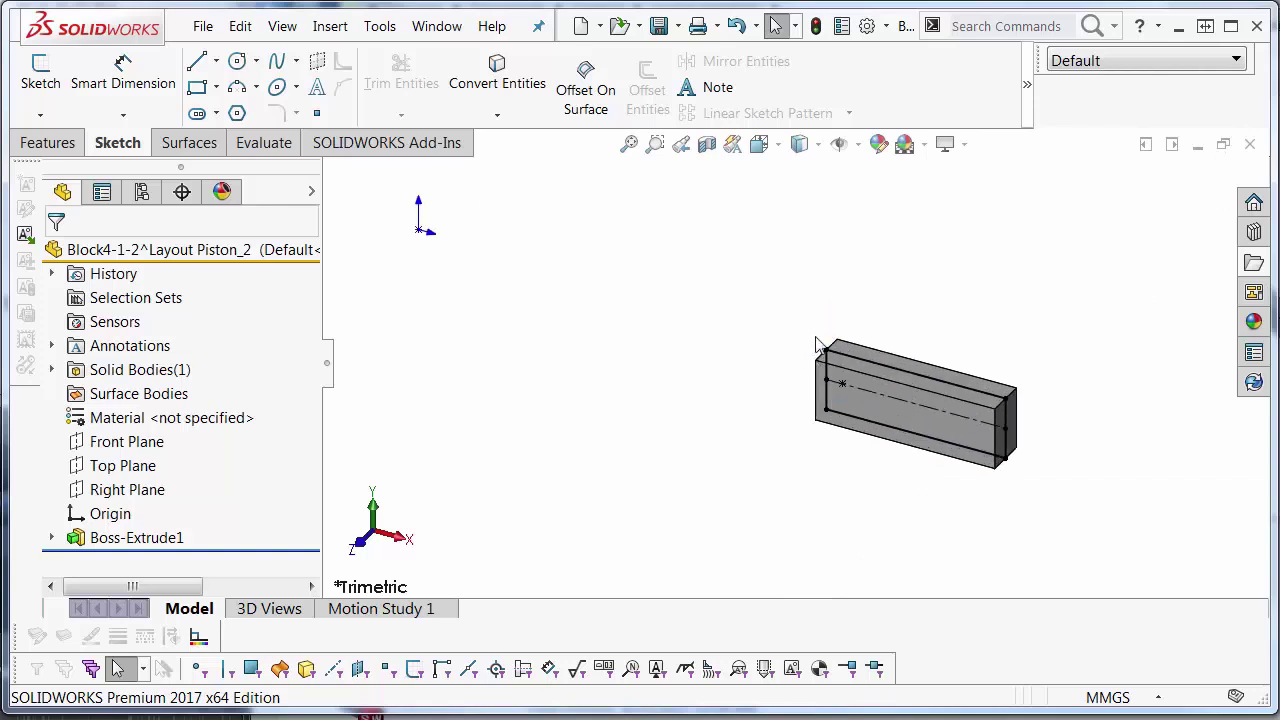
pyautogui.hotkey('ctrl', '1')
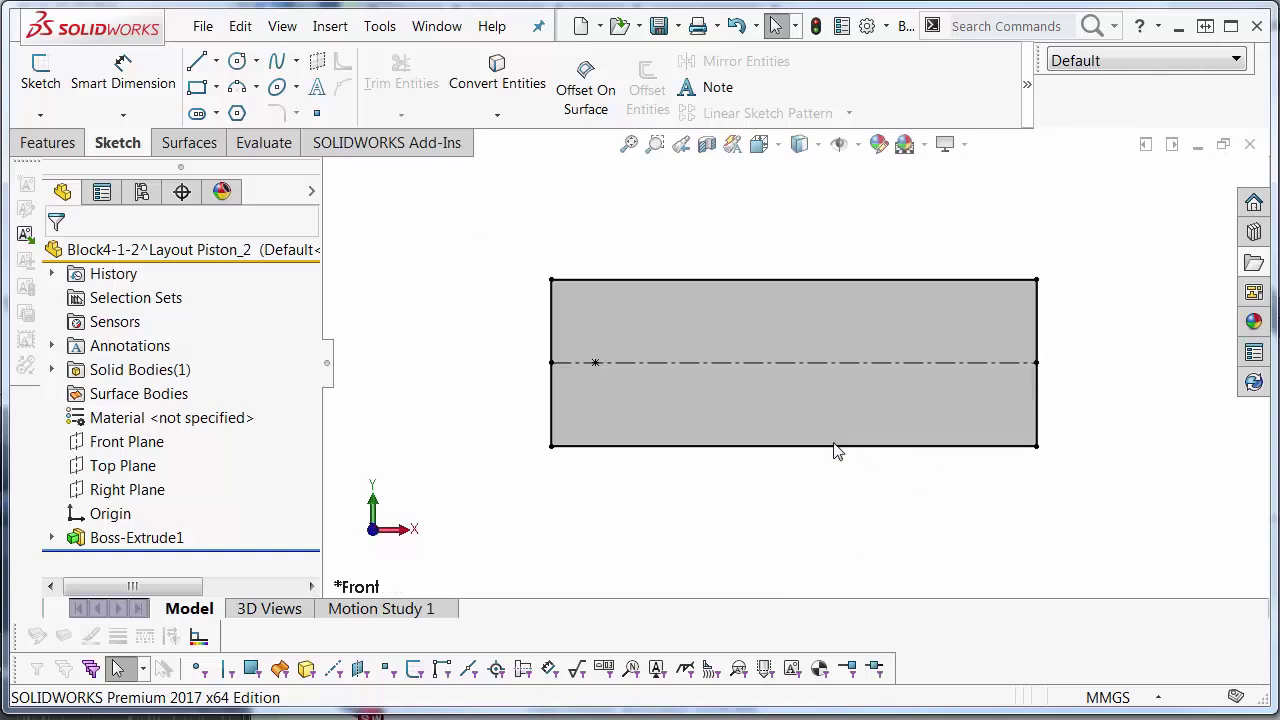
pyautogui.click(591, 396)
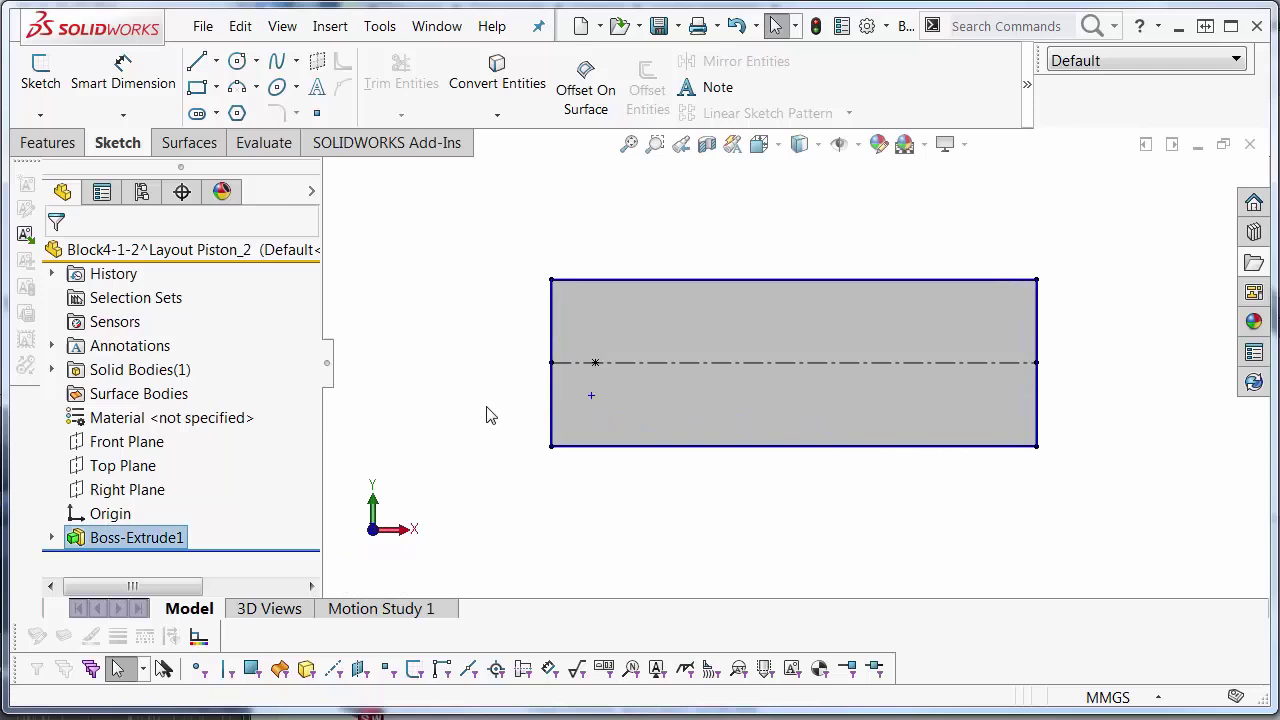
# Start a sketch on the front face and draw a circle centred on the centerline near the left end
pyautogui.click(675, 413)
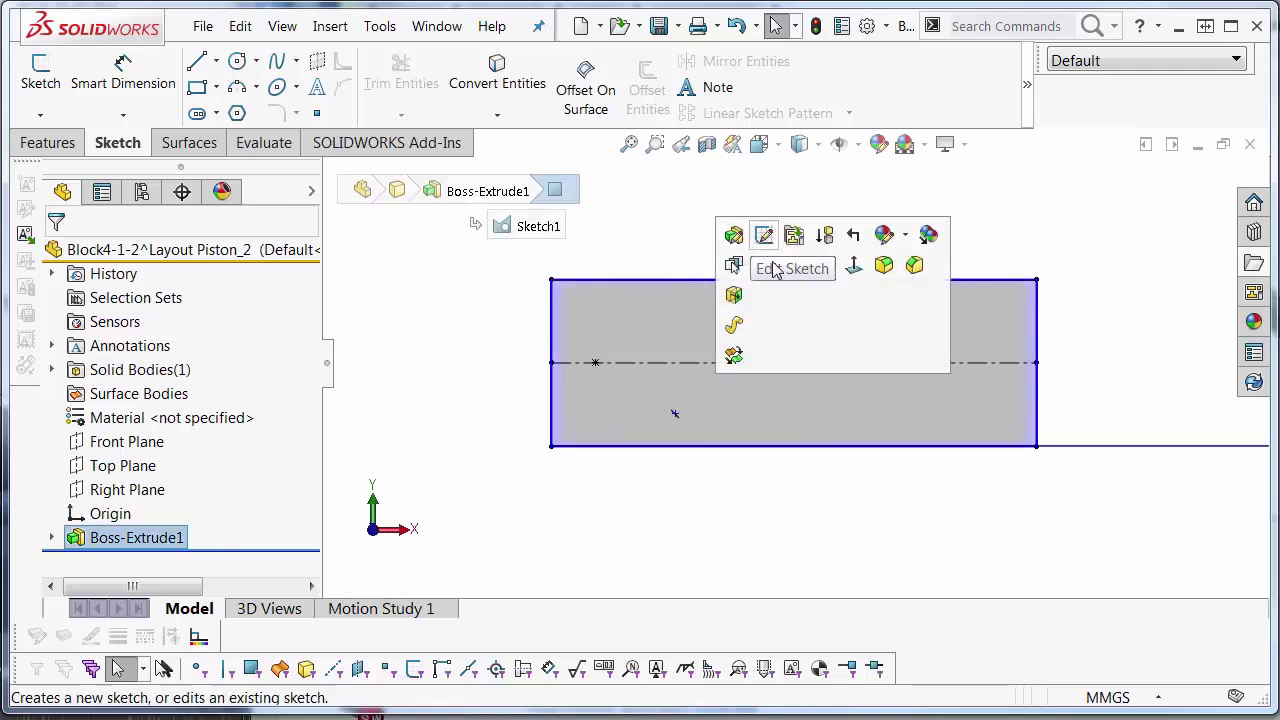
pyautogui.click(766, 238)
pyautogui.moveTo(429, 357); pyautogui.dragTo(563, 354, button='right')
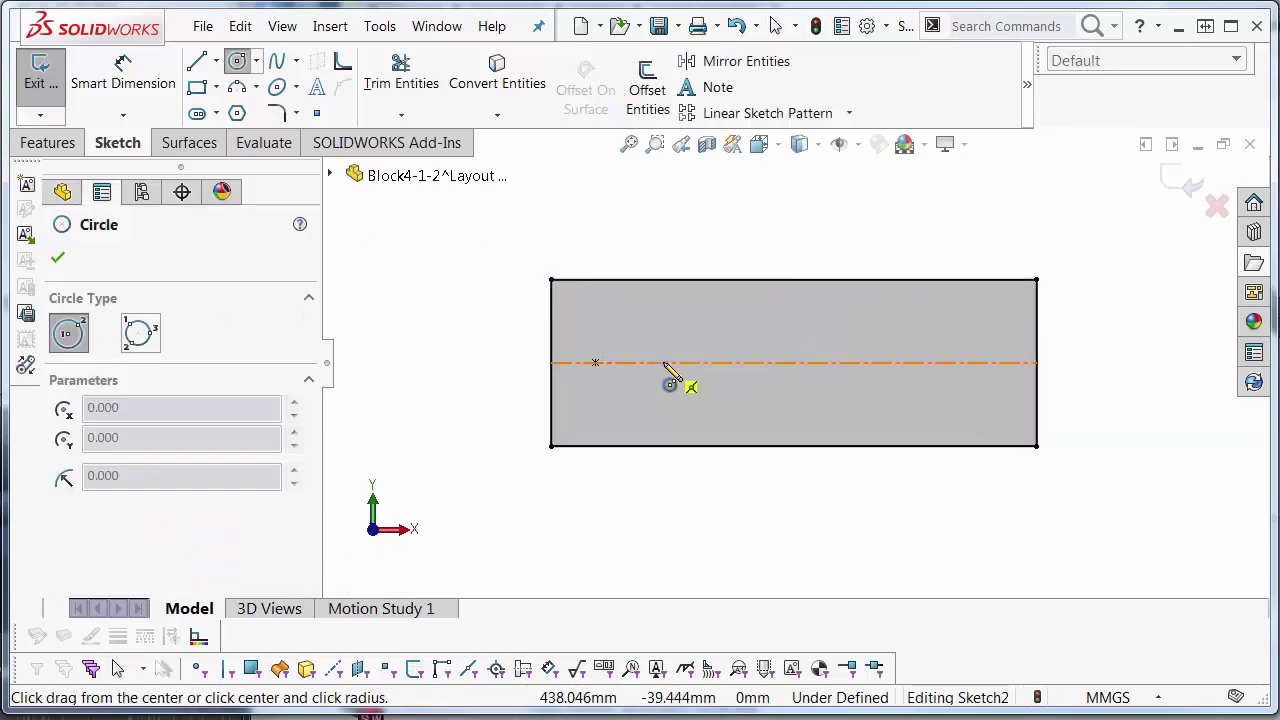
pyautogui.click(596, 363)
pyautogui.click(615, 370)
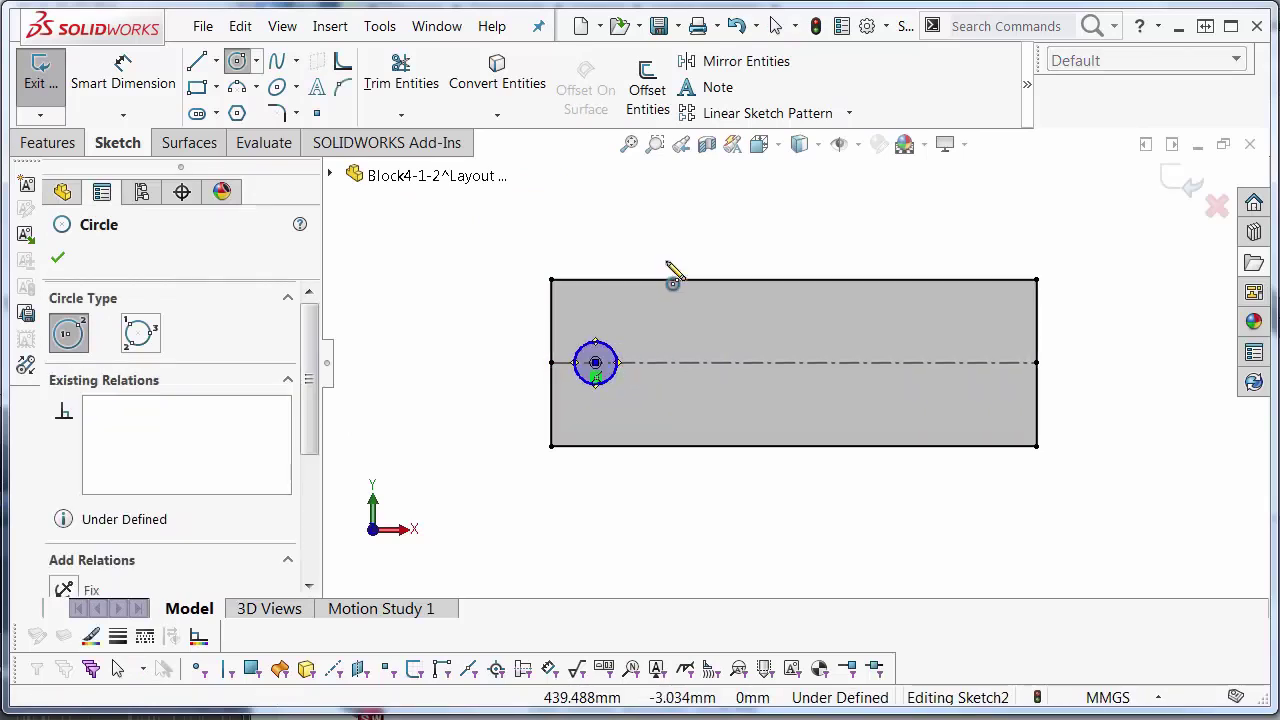
# Dimension the circle's diameter to 15 mm
pyautogui.moveTo(660, 285); pyautogui.dragTo(646, 258, button='right')
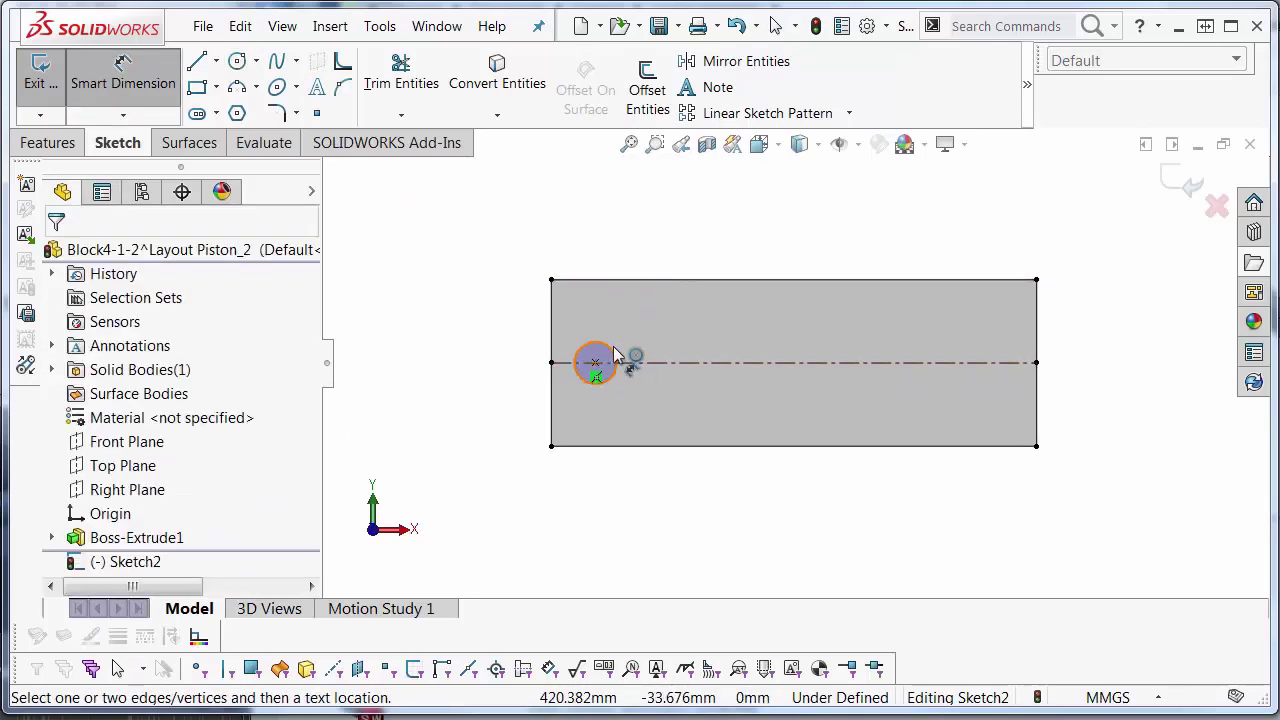
pyautogui.click(616, 362)
pyautogui.click(690, 245)
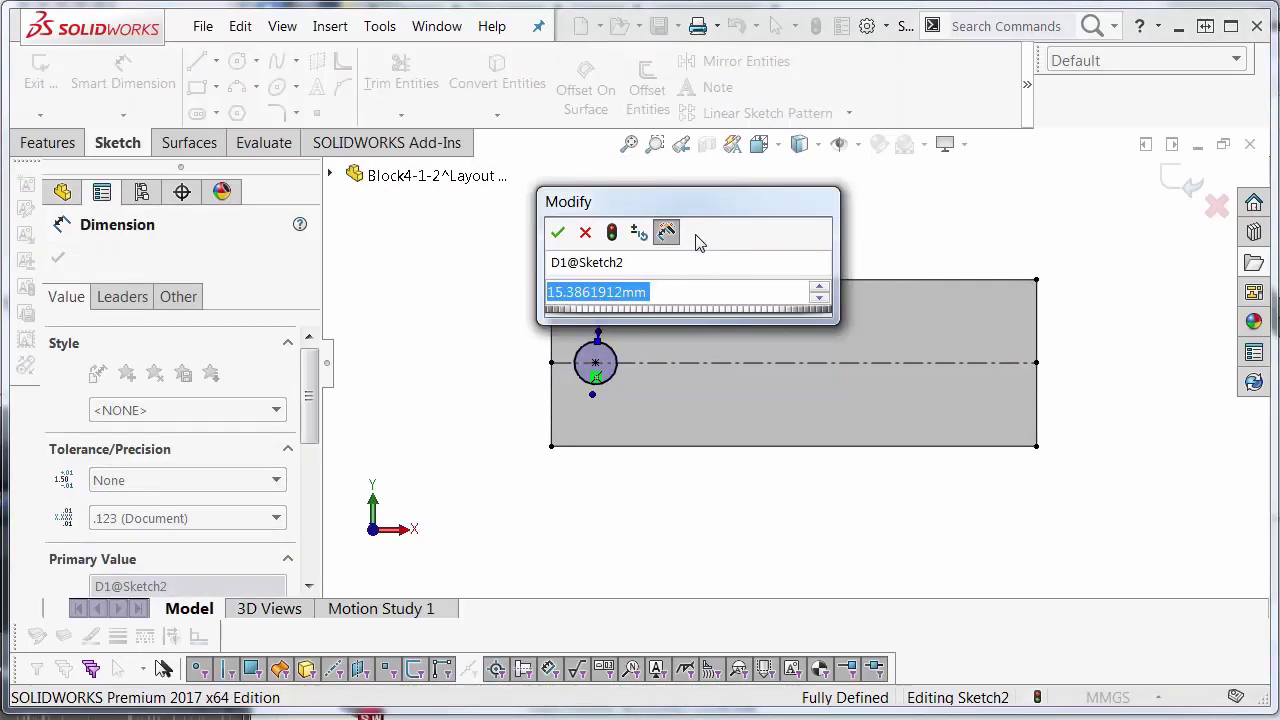
pyautogui.write('16')
pyautogui.press('Return')
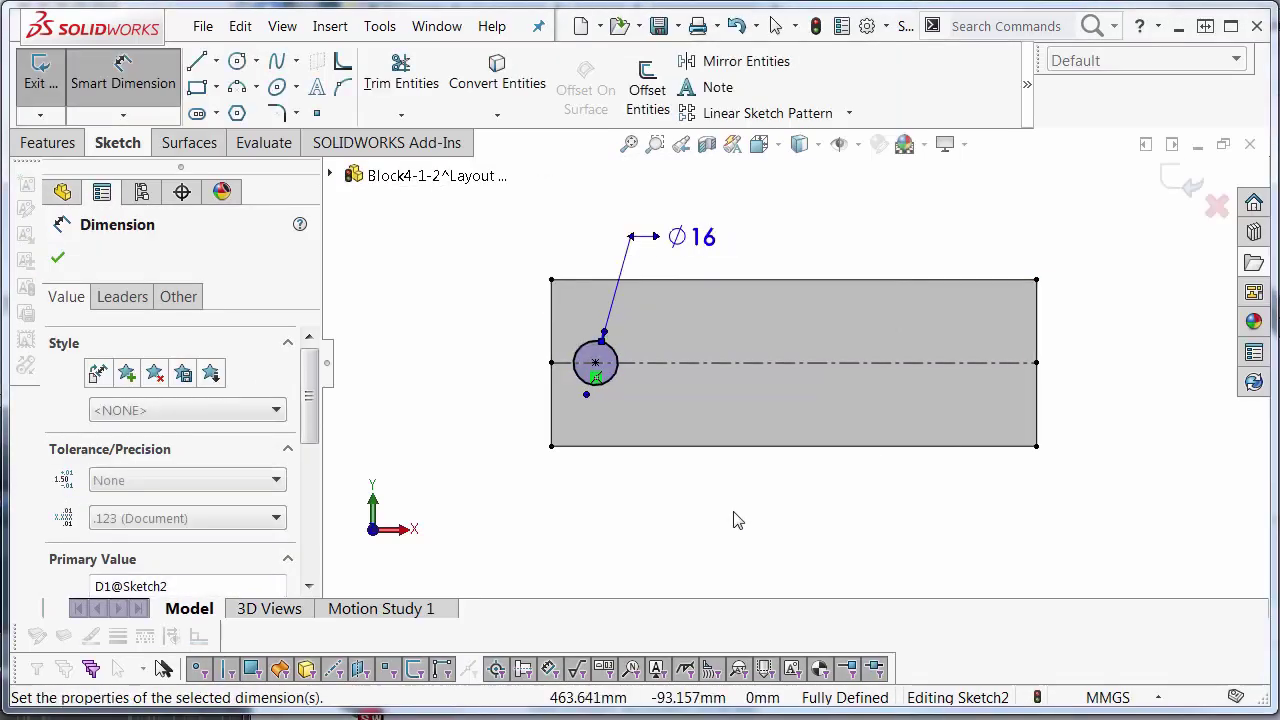
pyautogui.click(705, 235)
pyautogui.write('15')
pyautogui.press('Return')
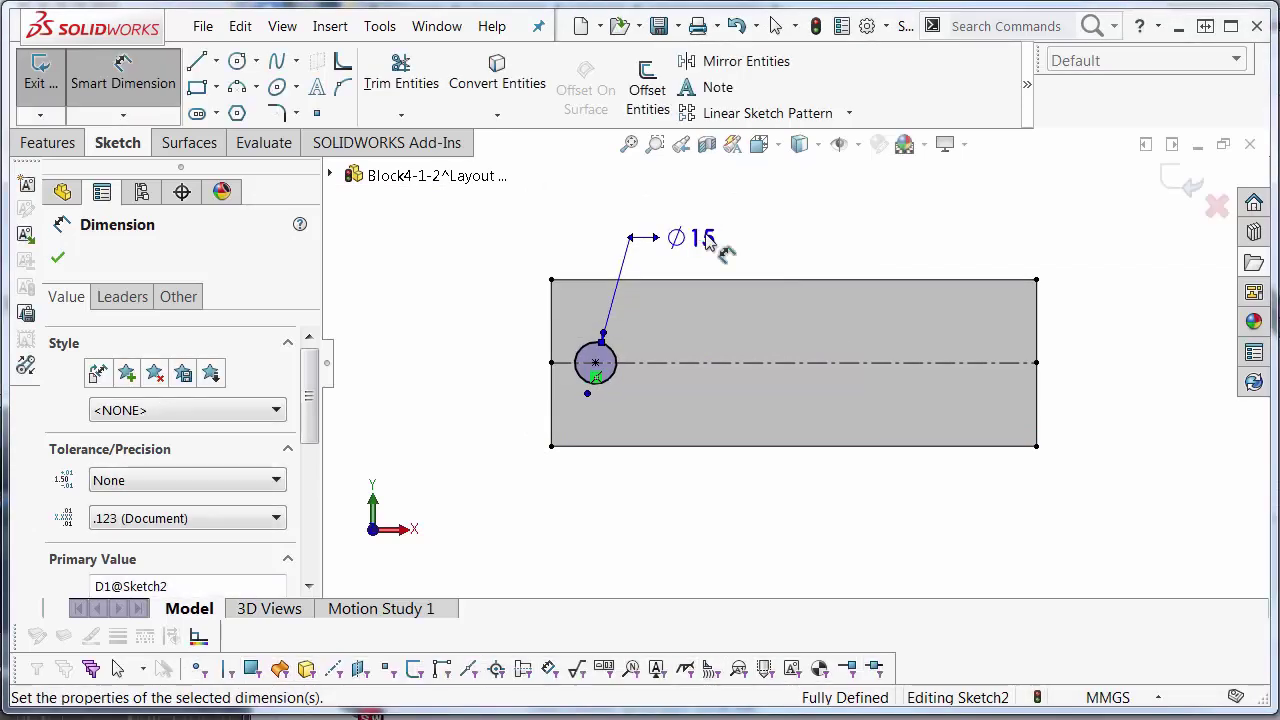
# Cut-extrude the circle Through All to make the hole
pyautogui.press('s')
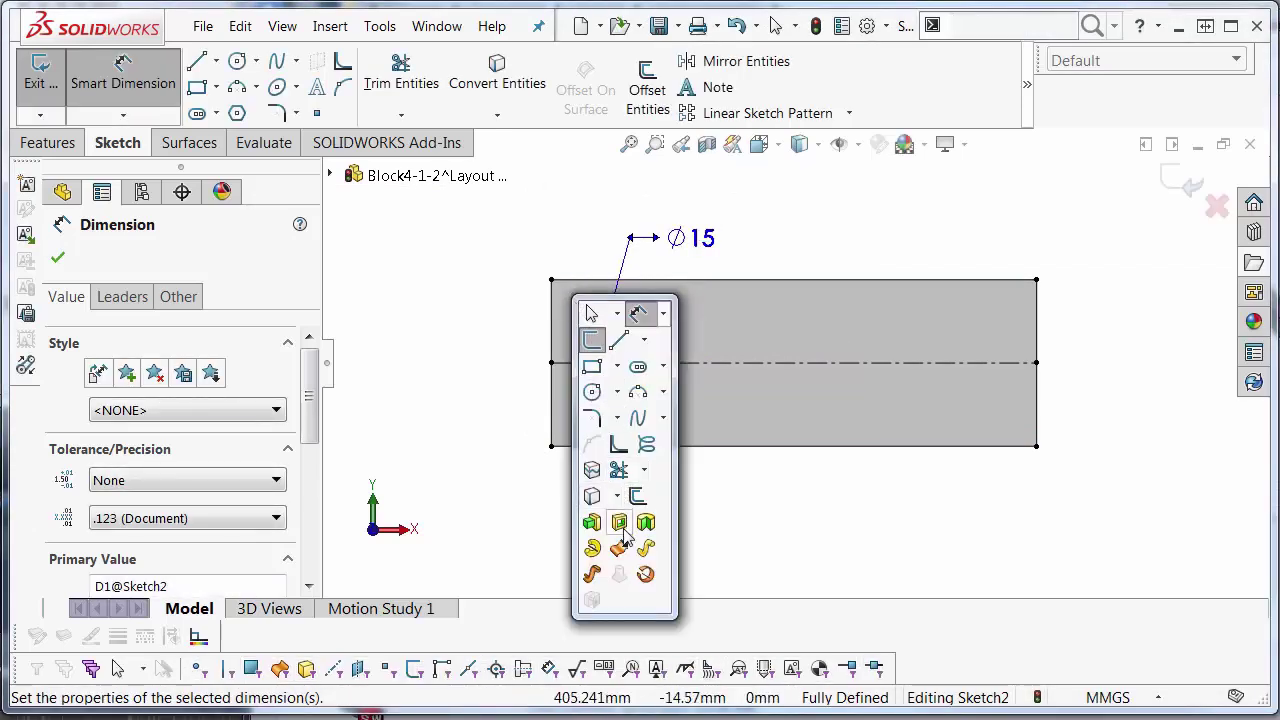
pyautogui.hotkey('ctrl', '7')
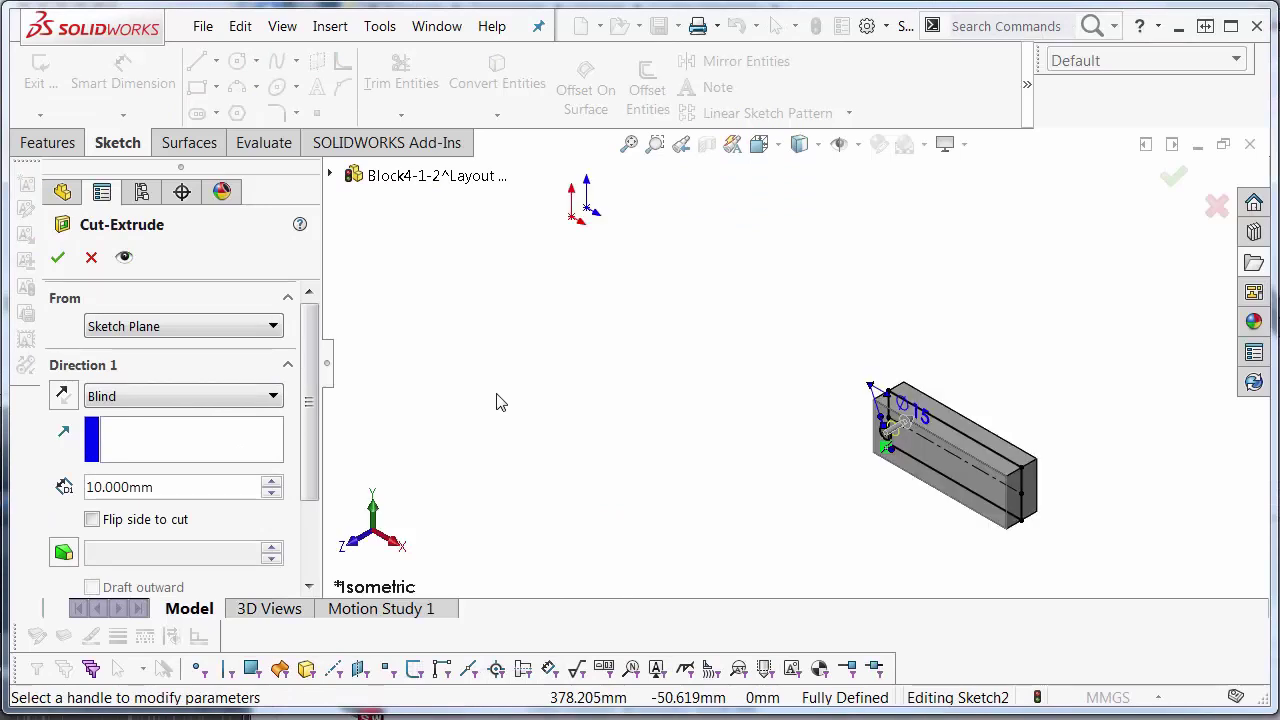
pyautogui.click(272, 396)
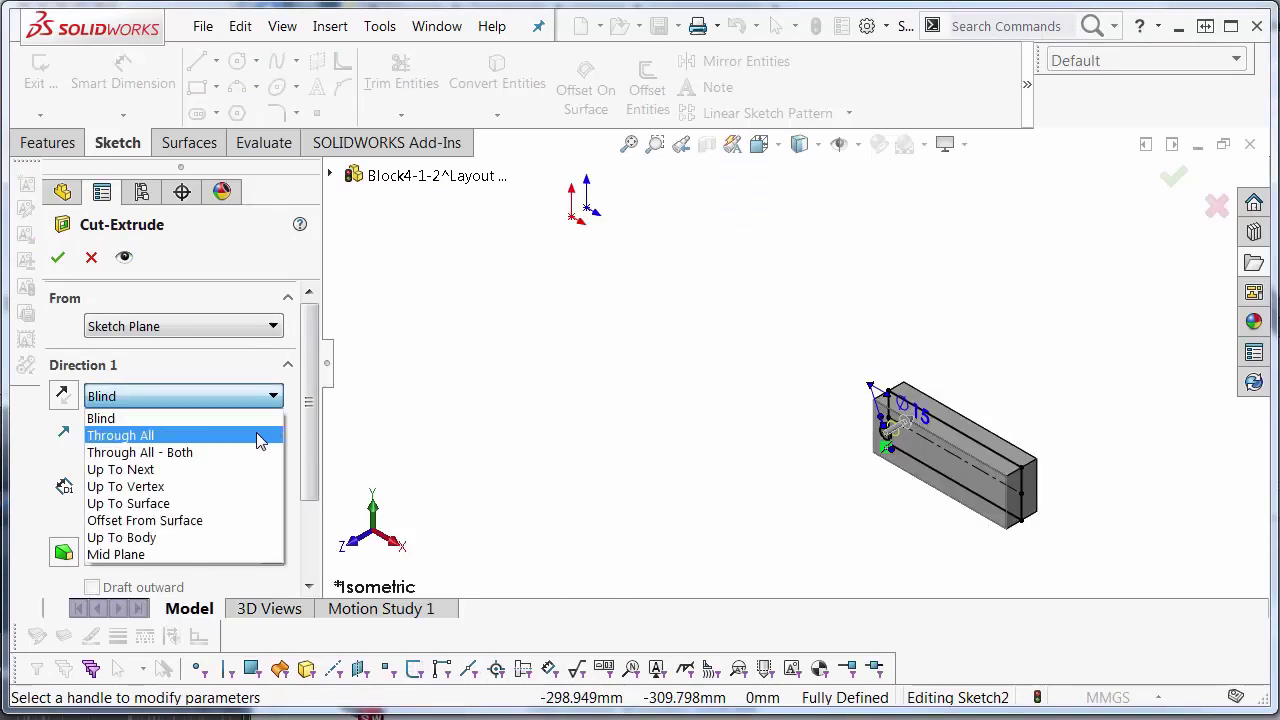
pyautogui.click(260, 437)
pyautogui.rightClick(634, 410)
pyautogui.click(654, 423)
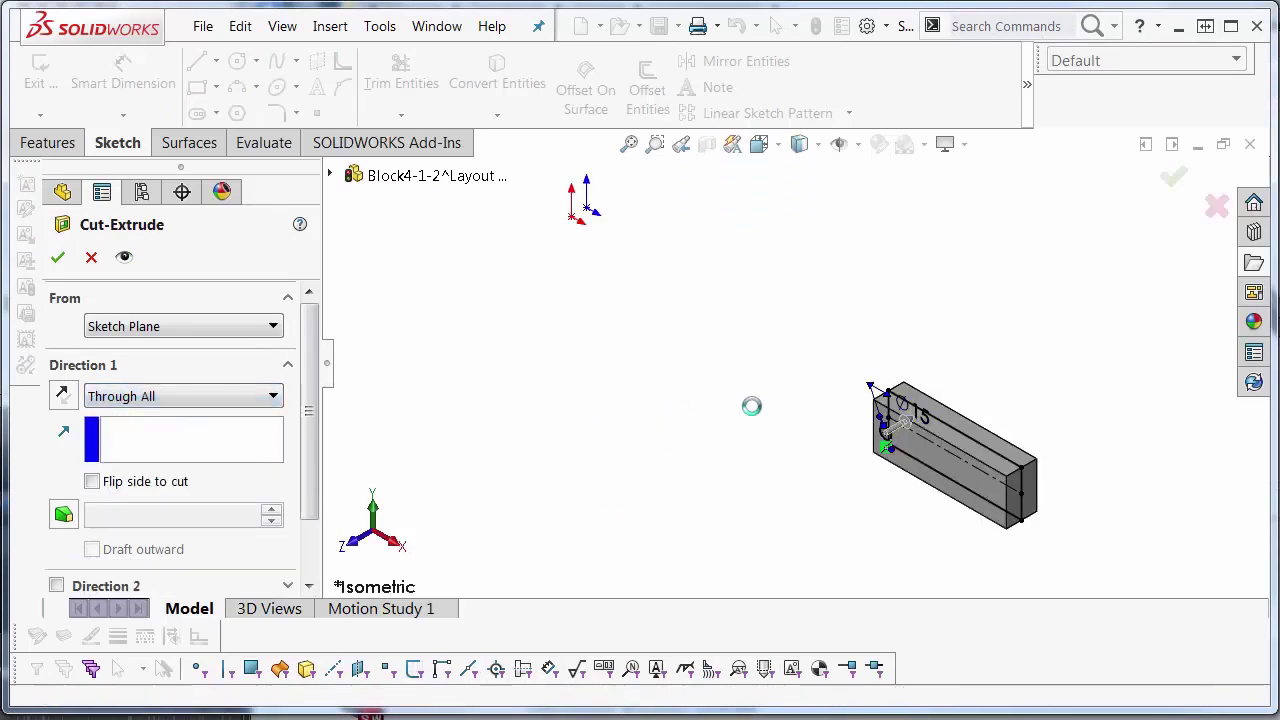
# Hide the leftover sketch
pyautogui.click(995, 457)
pyautogui.click(1080, 320)
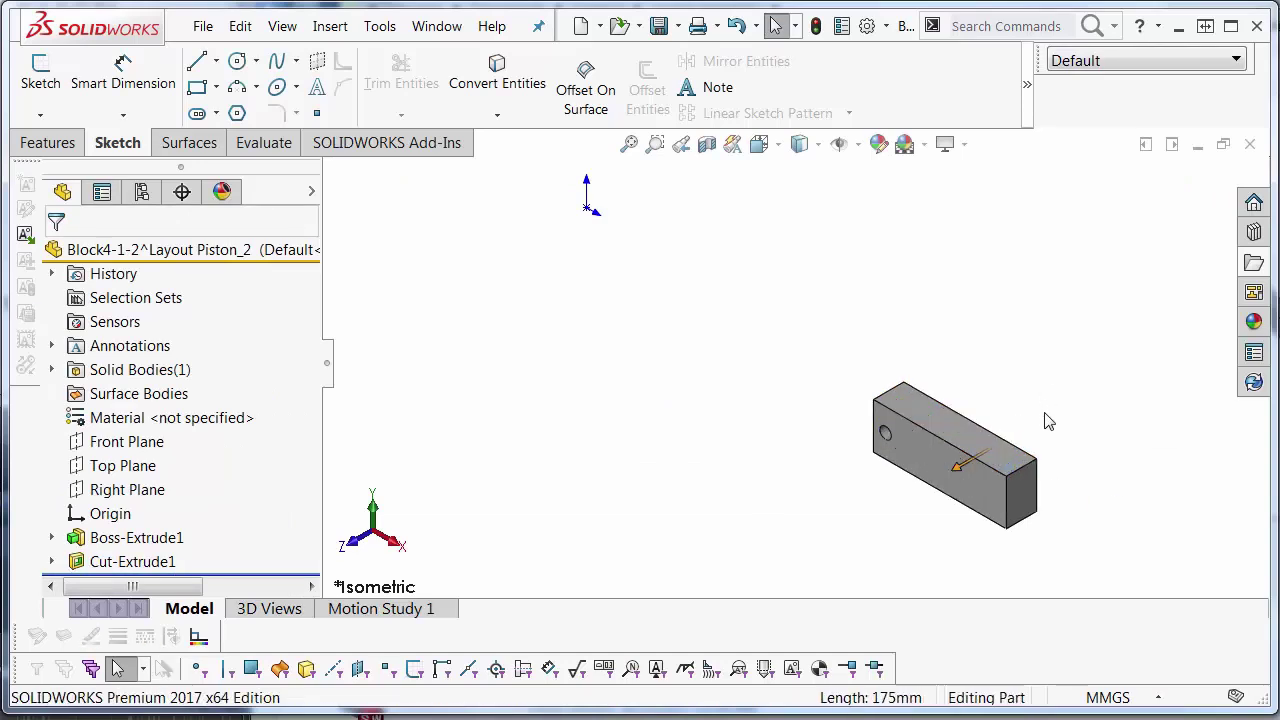
pyautogui.click(1020, 467)
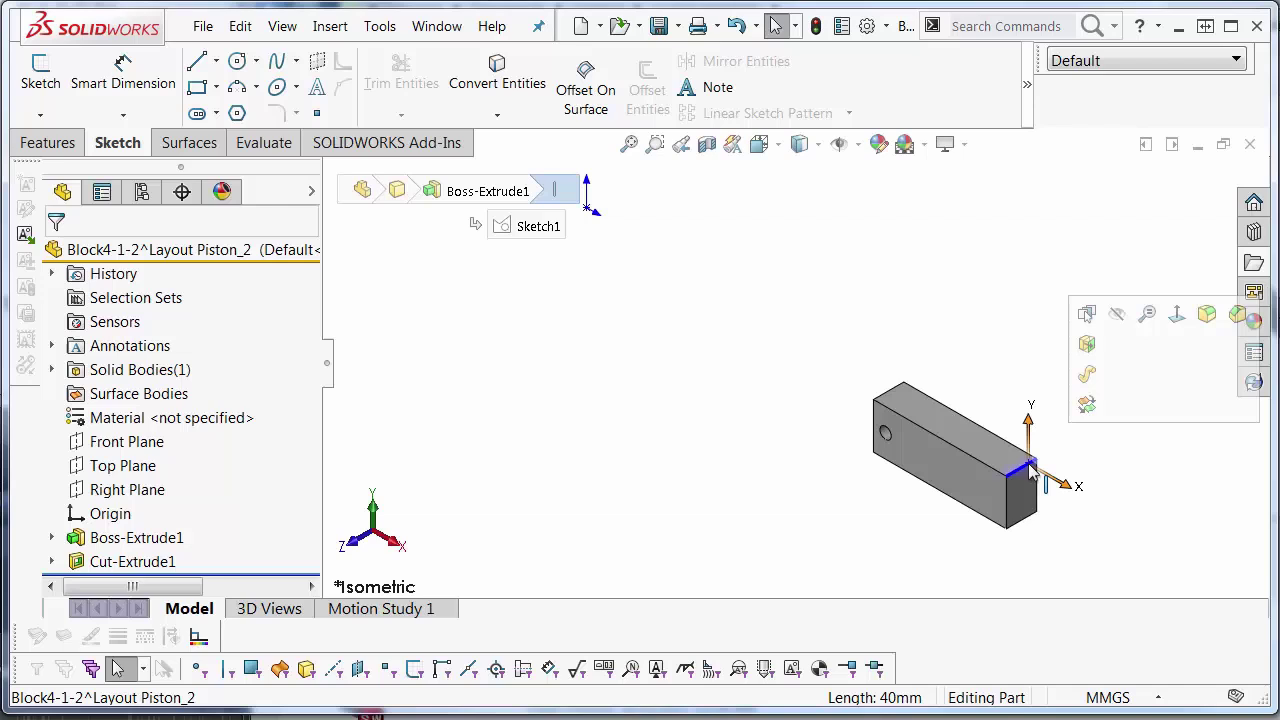
pyautogui.click(988, 366)
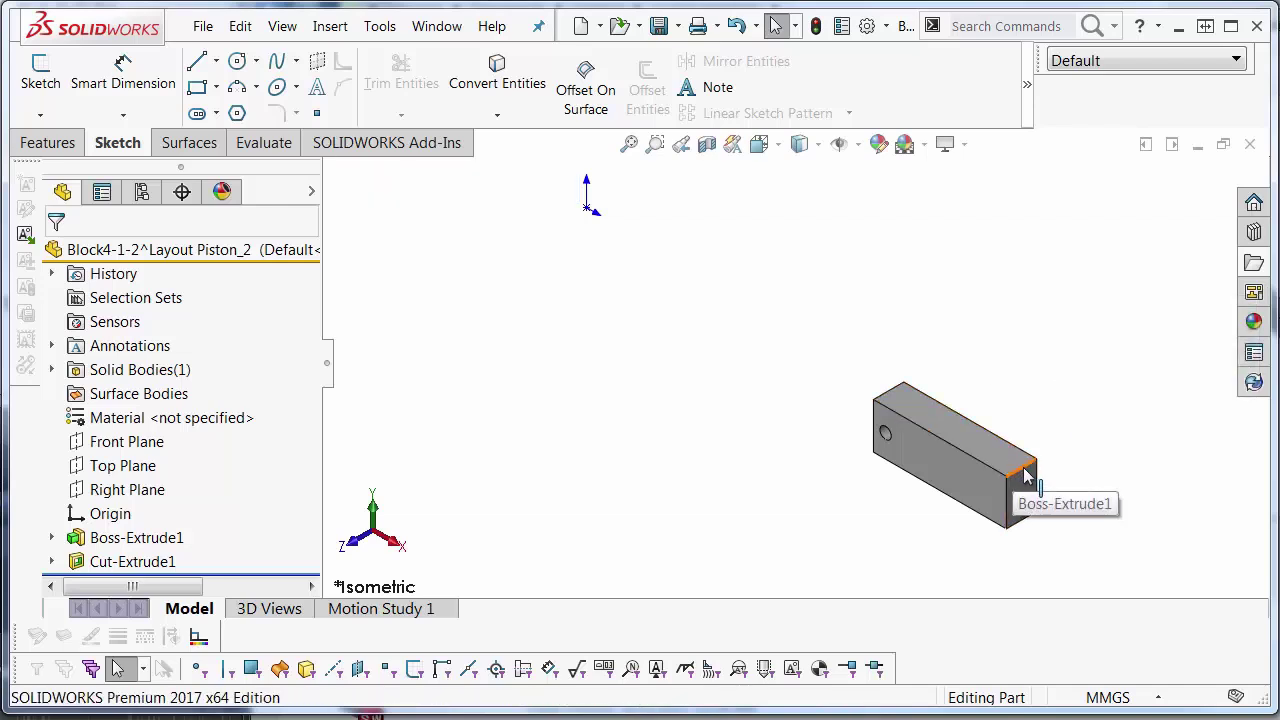
# Fillet the box's top edge and its connected edges at 10 mm radius
pyautogui.press('s')
pyautogui.click(1046, 488)
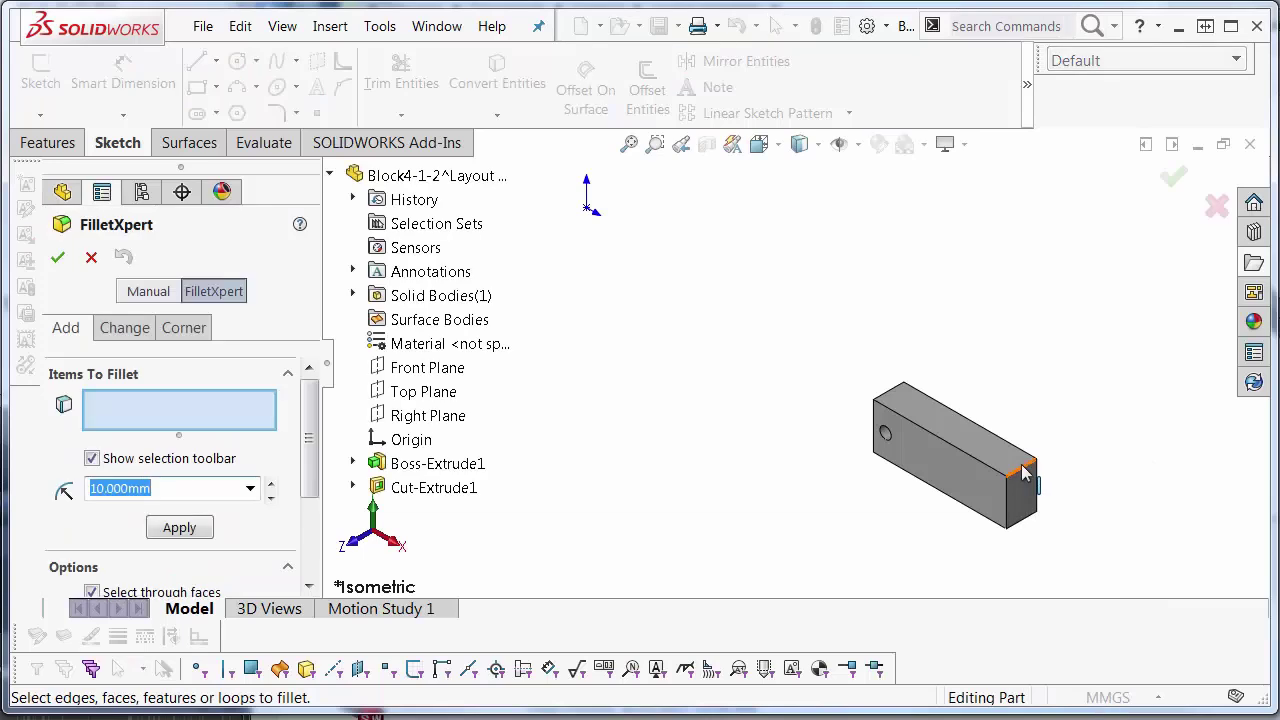
pyautogui.click(1022, 474)
pyautogui.click(1083, 408)
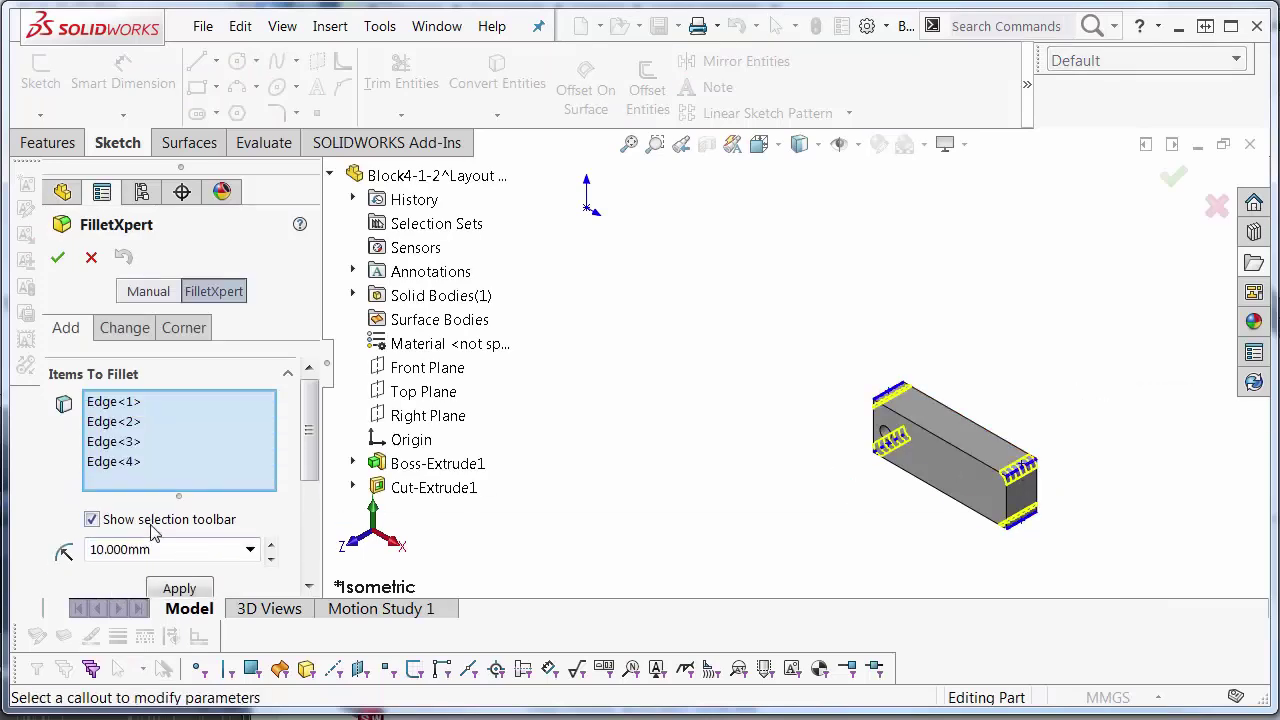
pyautogui.click(180, 587)
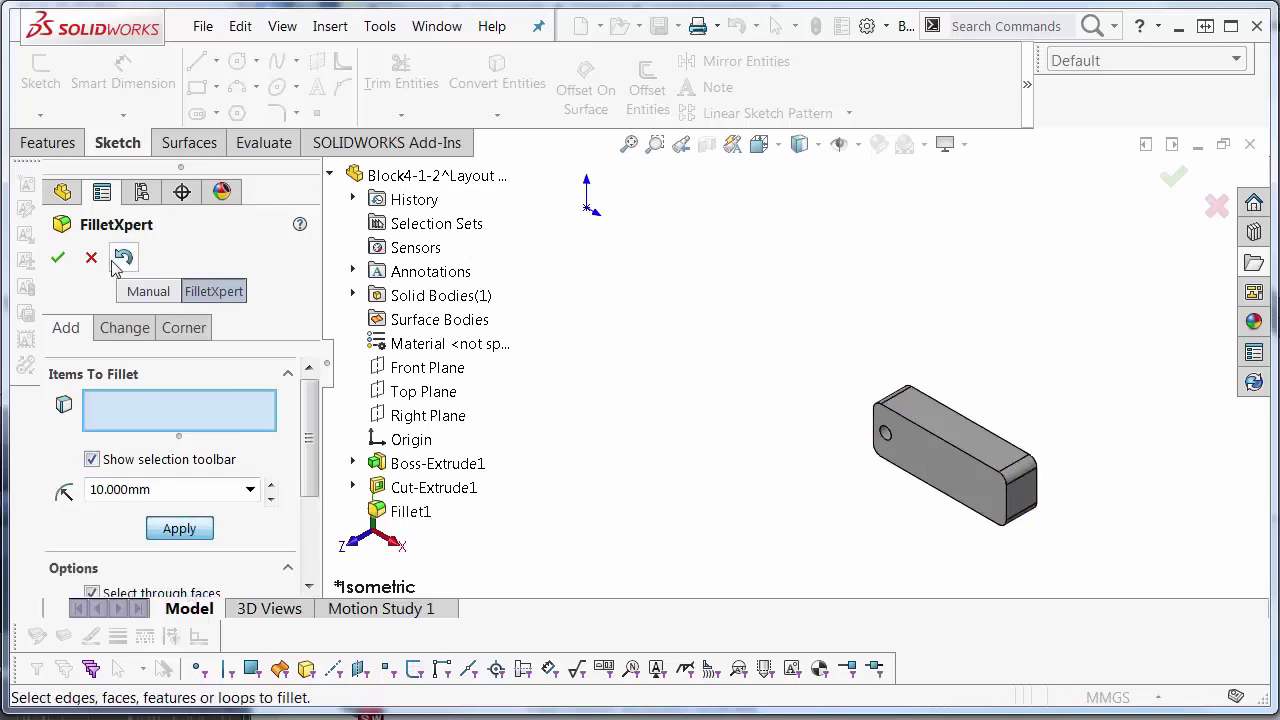
pyautogui.click(57, 257)
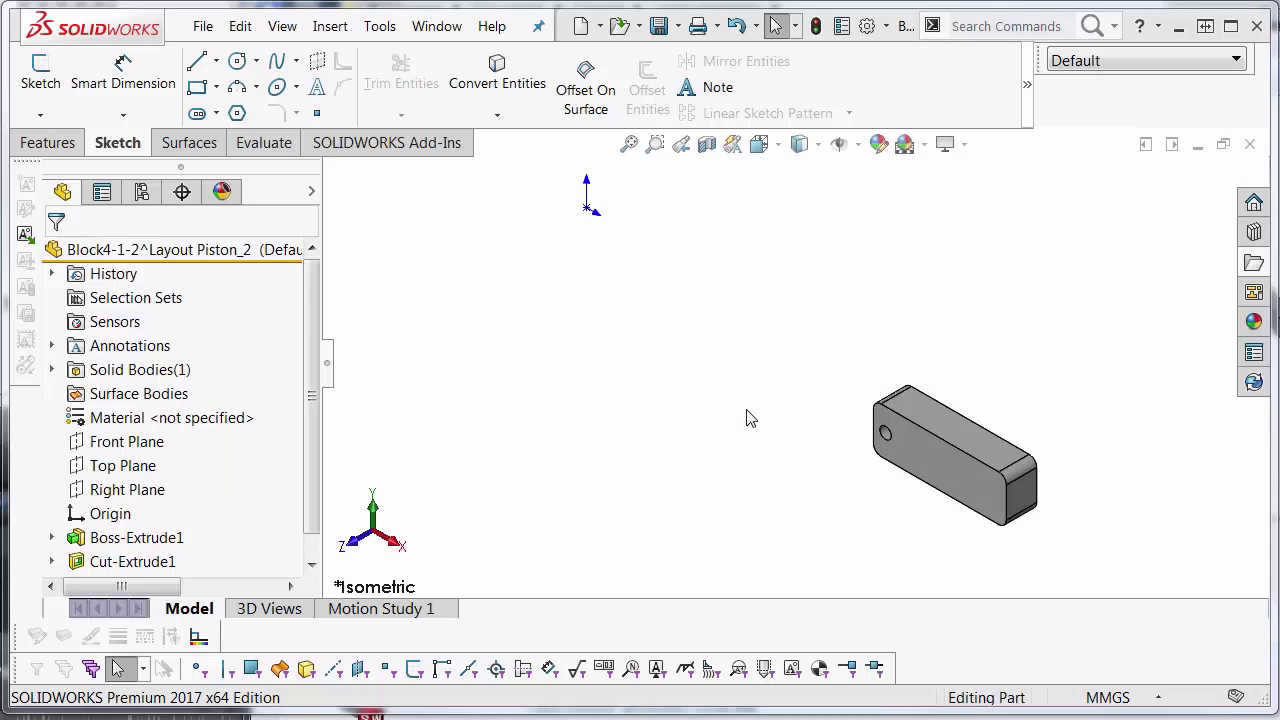
# Shell the piston block, removing both end faces to hollow it out
pyautogui.moveTo(746, 418); pyautogui.dragTo(893, 465, button='middle')
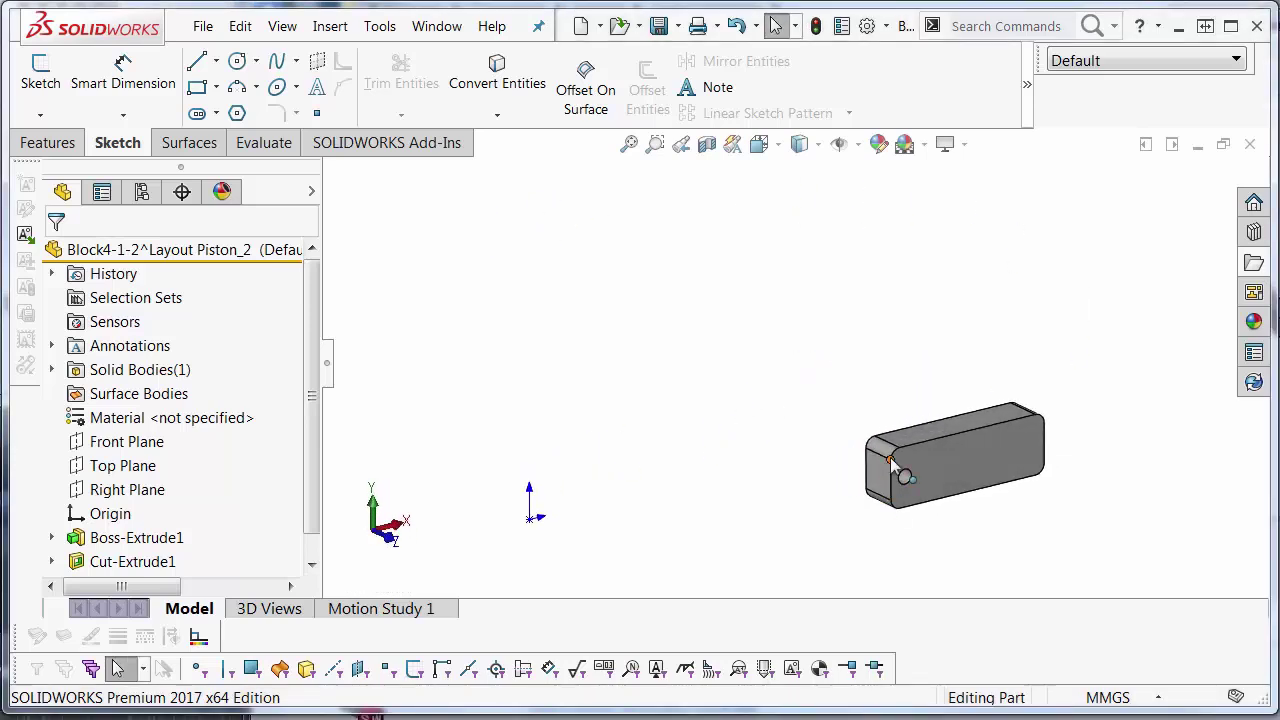
pyautogui.scroll(-5, 893, 465)
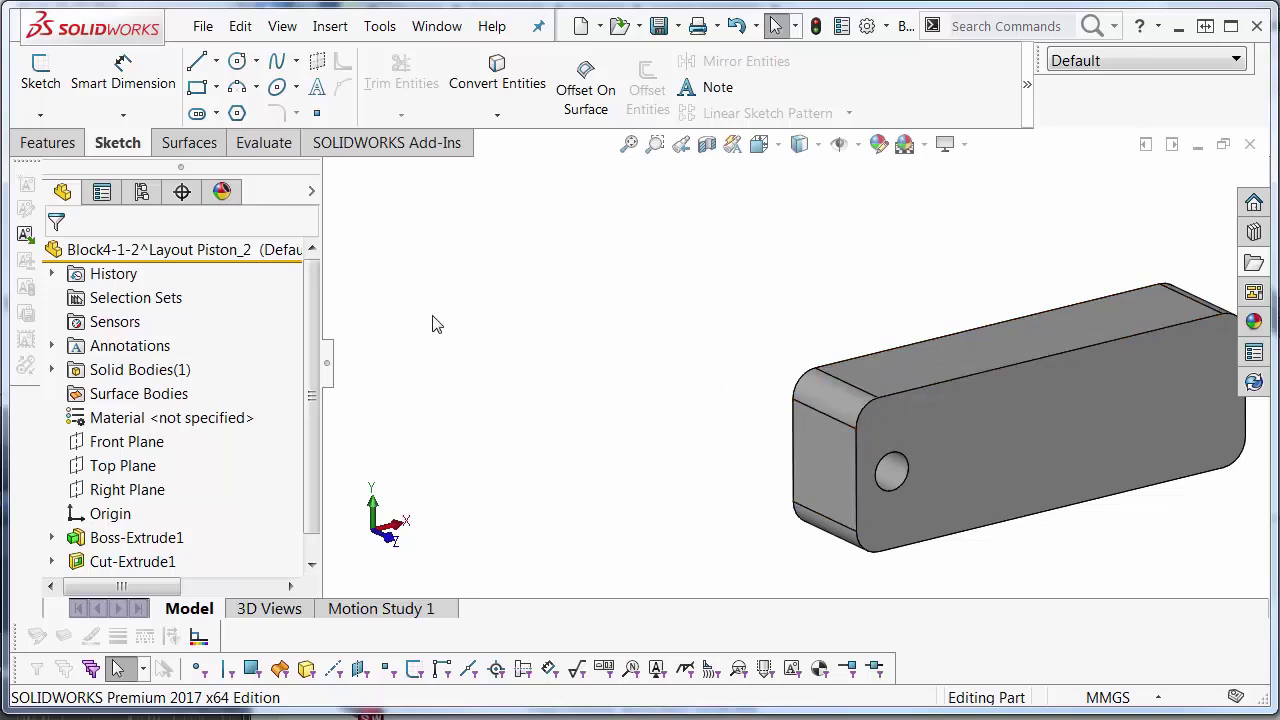
pyautogui.click(32, 148)
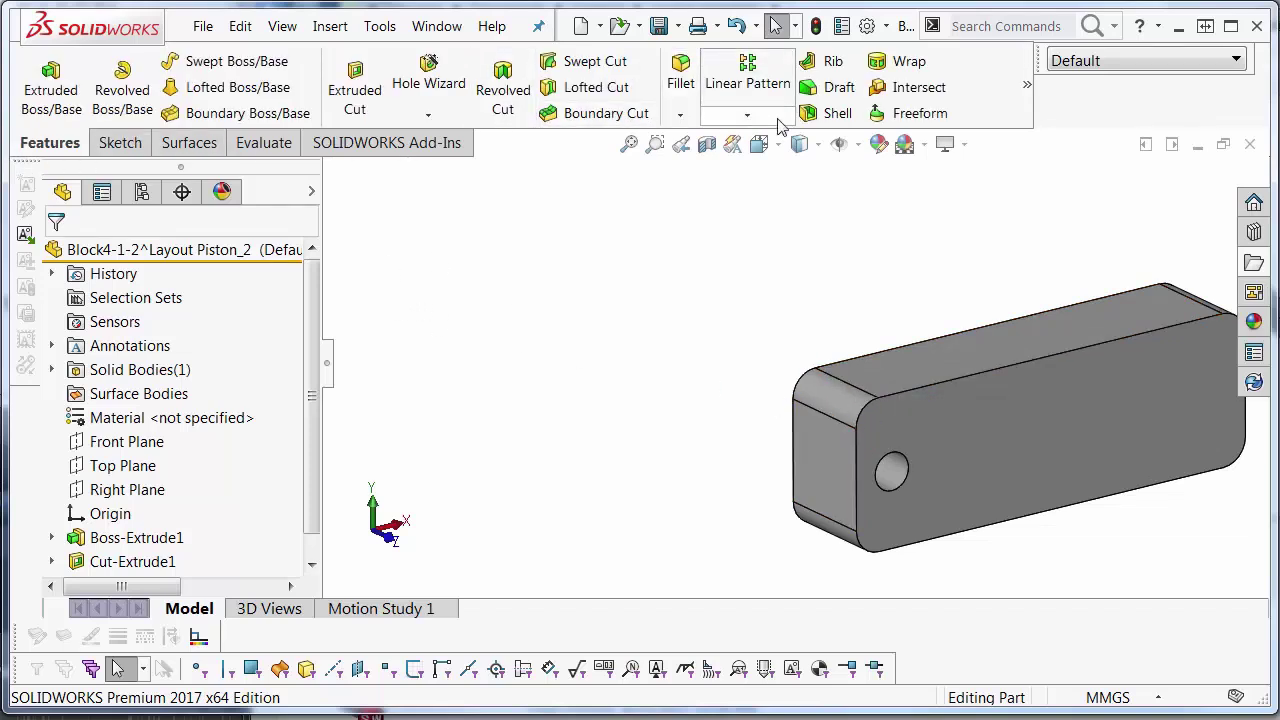
pyautogui.click(835, 113)
pyautogui.click(826, 408)
pyautogui.click(823, 446)
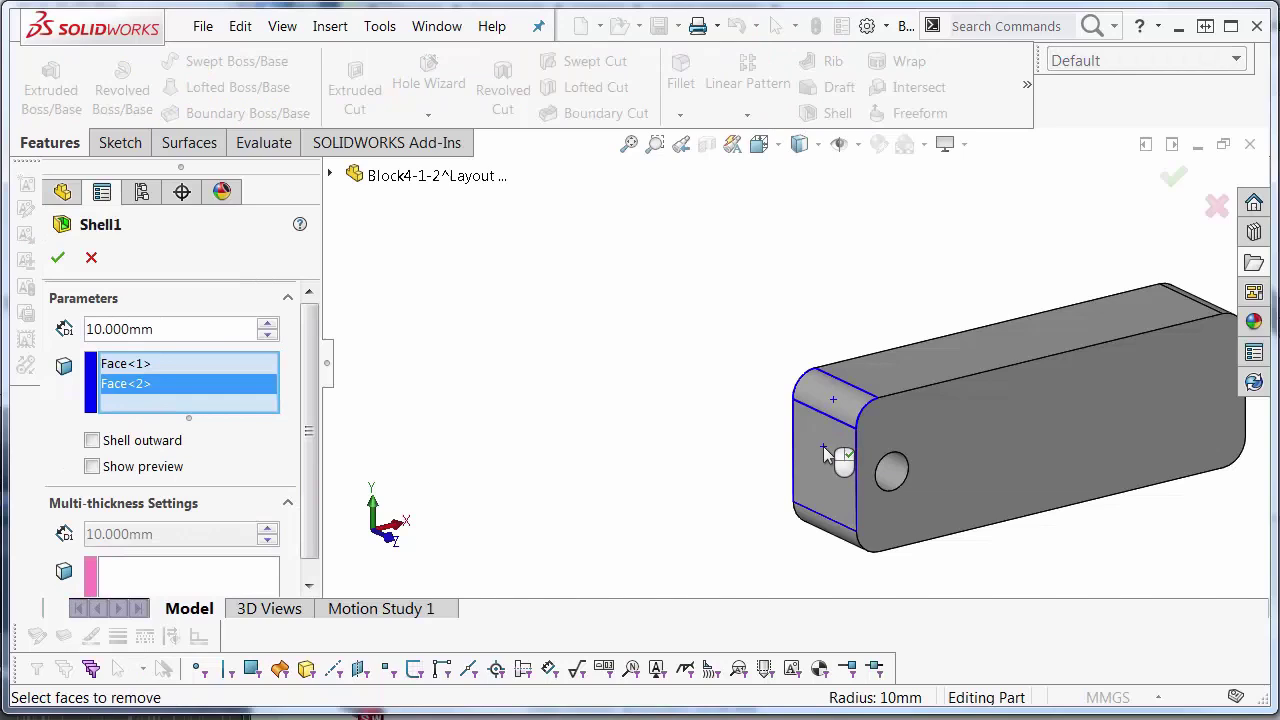
pyautogui.click(200, 328)
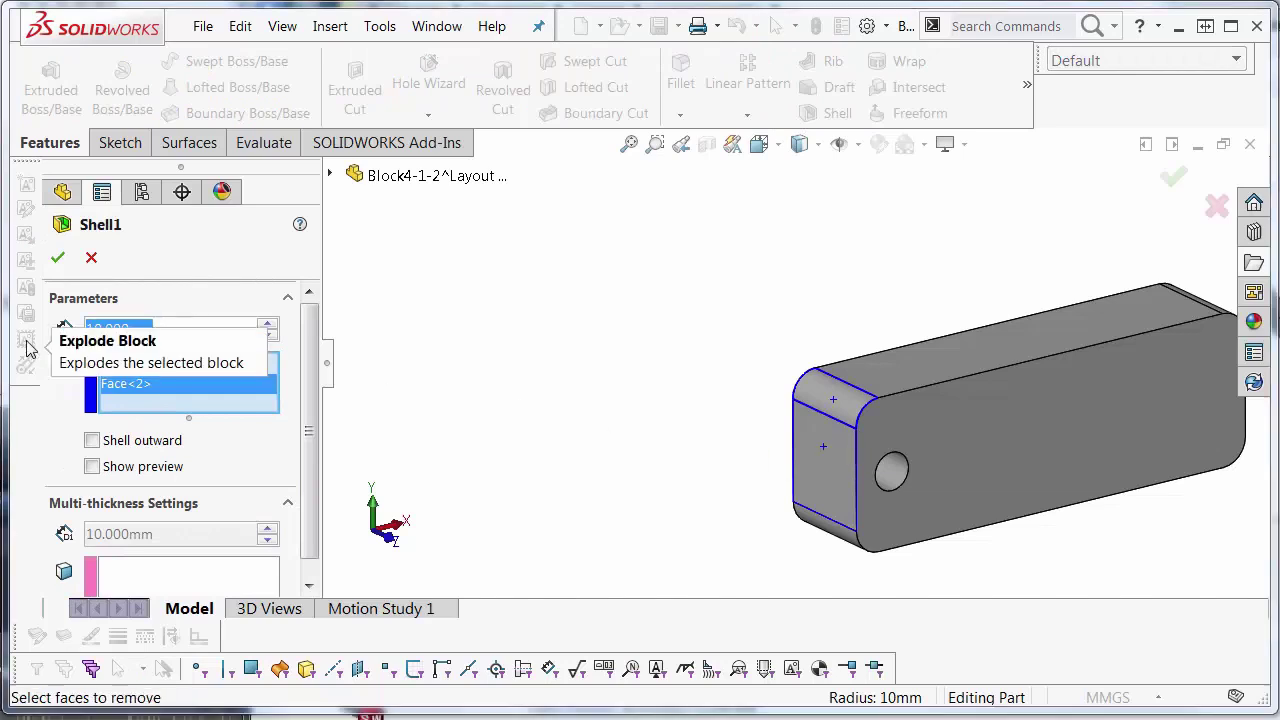
pyautogui.click(58, 257)
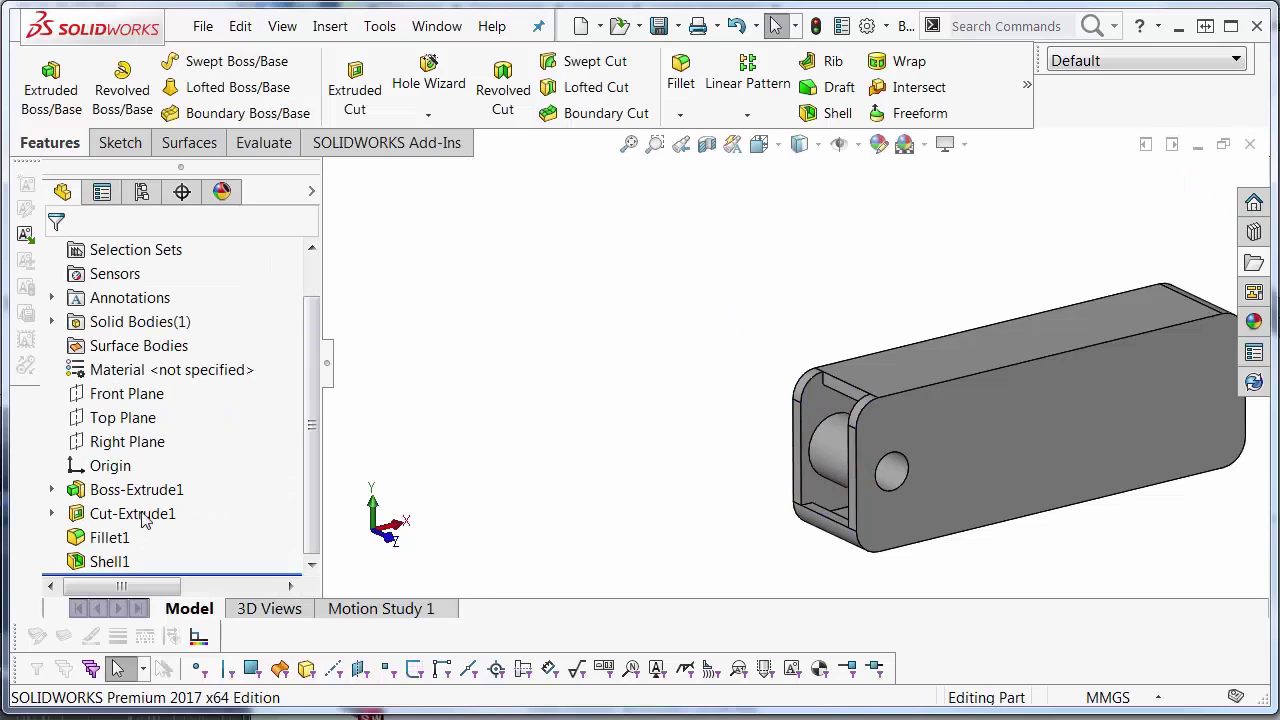
# Move Cut-Extrude1 below Shell1 and orbit to check the 15 mm holes through both walls
pyautogui.moveTo(145, 519); pyautogui.dragTo(128, 565)
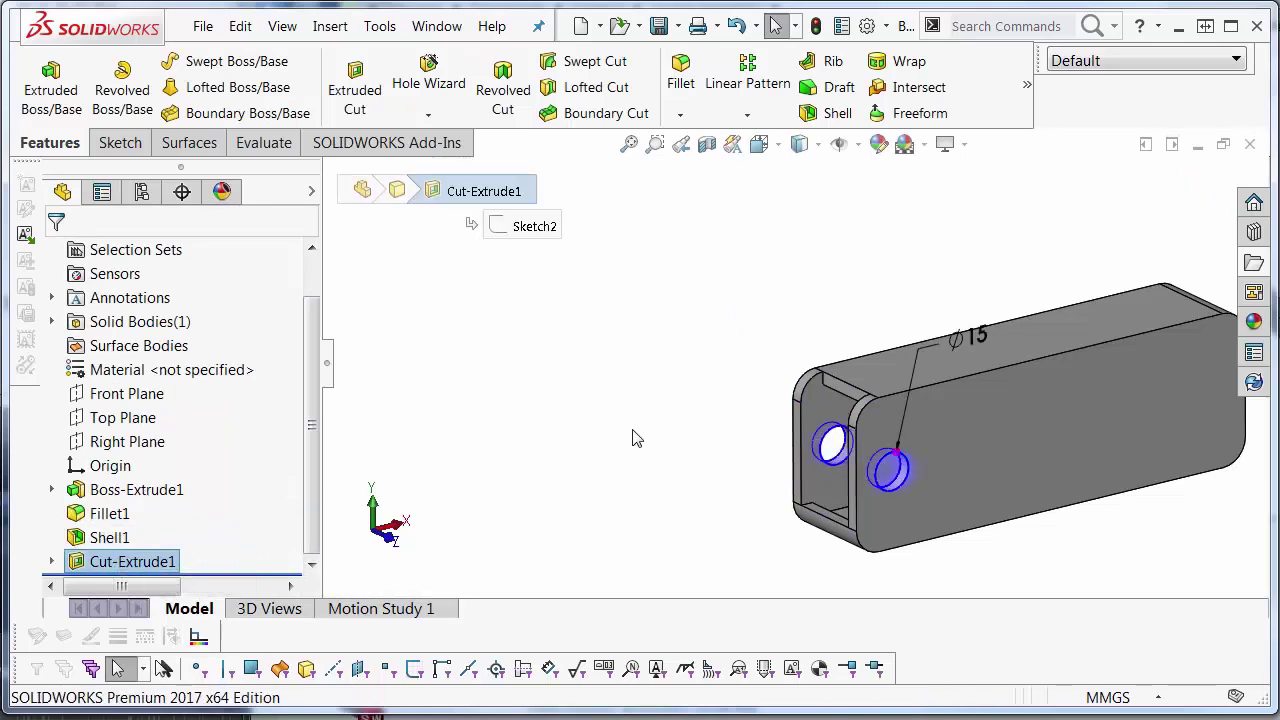
pyautogui.hotkey('shift', 'Right')
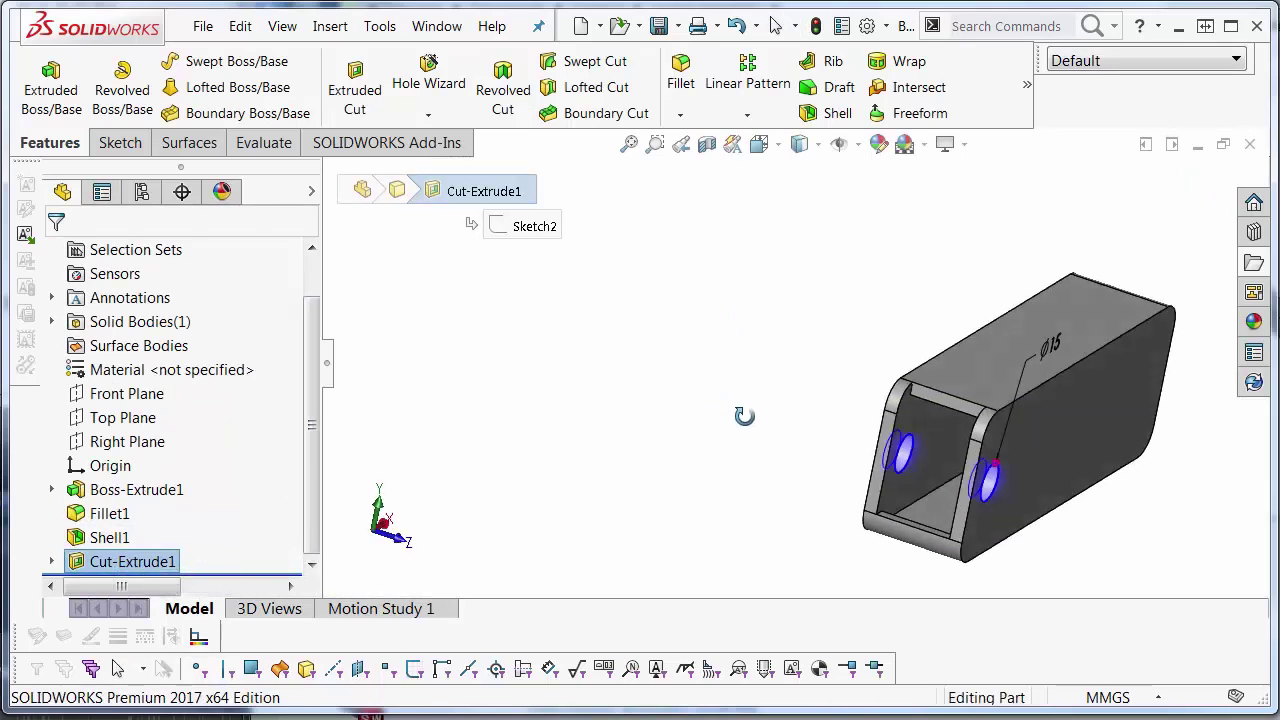
pyautogui.click(768, 437)
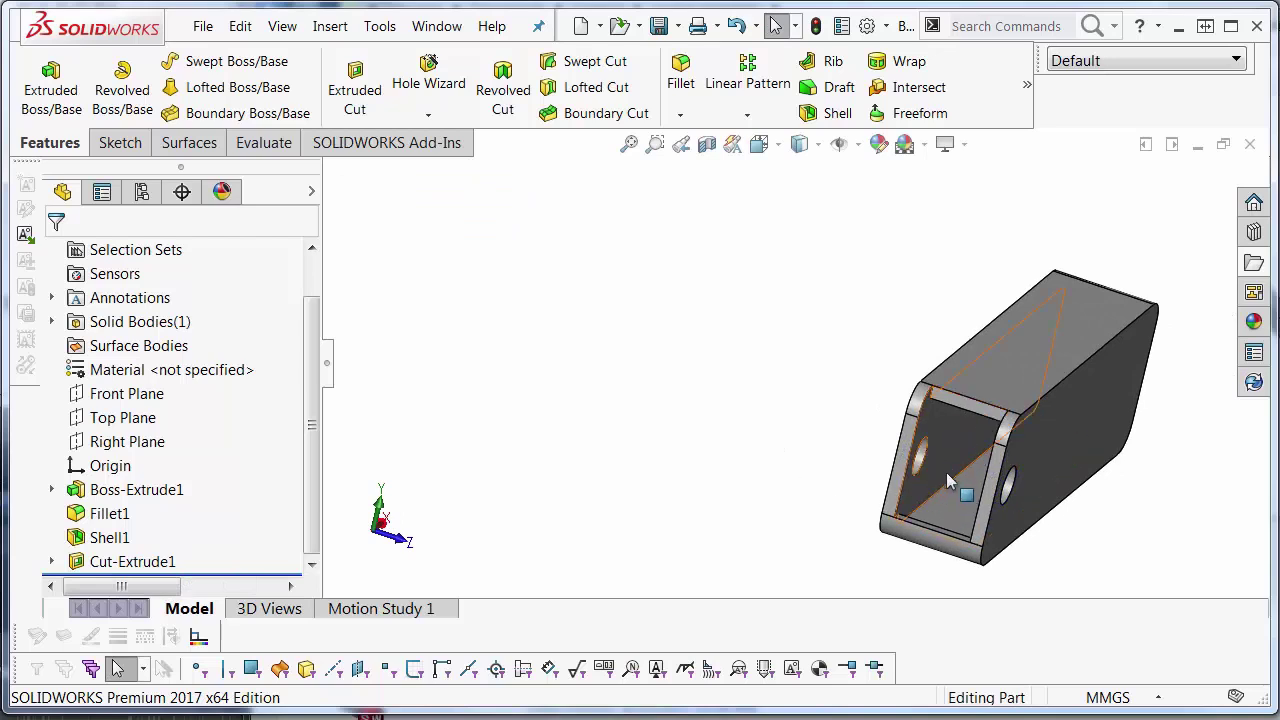
pyautogui.moveTo(929, 491); pyautogui.dragTo(703, 390, button='middle')
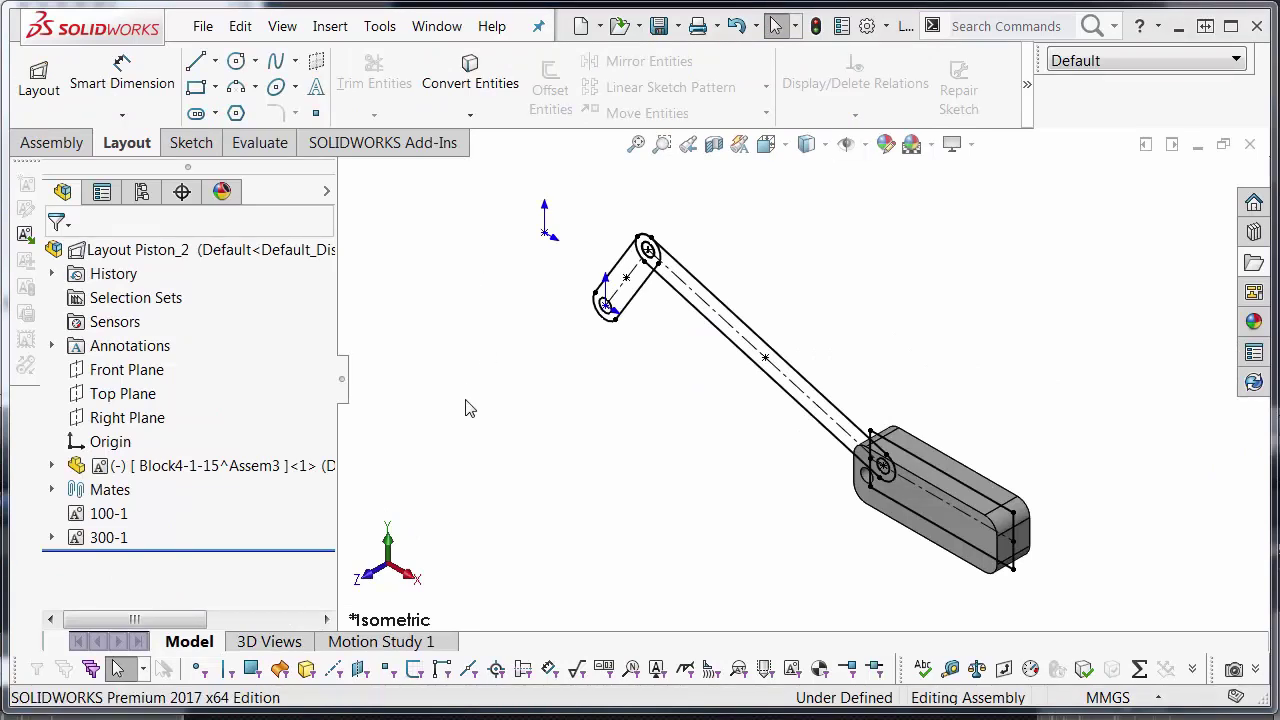
# Make a part from the 300-1 block using the Part_MM template
pyautogui.rightClick(120, 540)
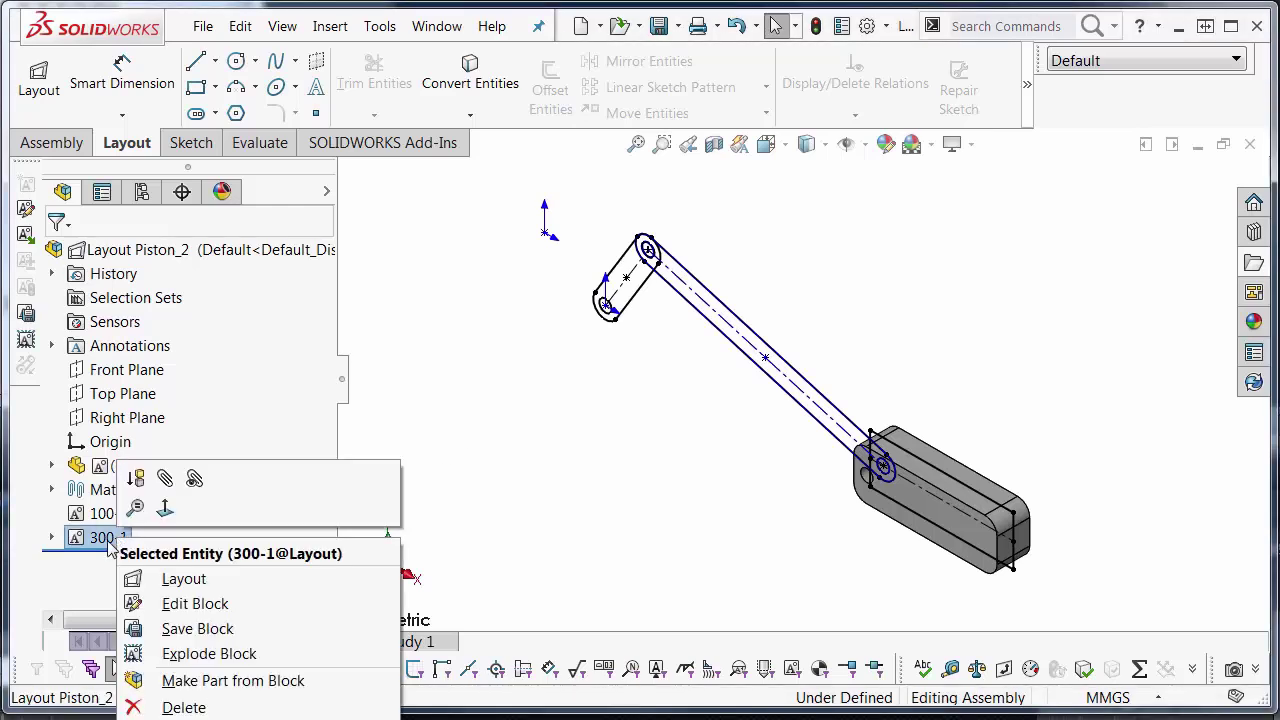
pyautogui.click(183, 681)
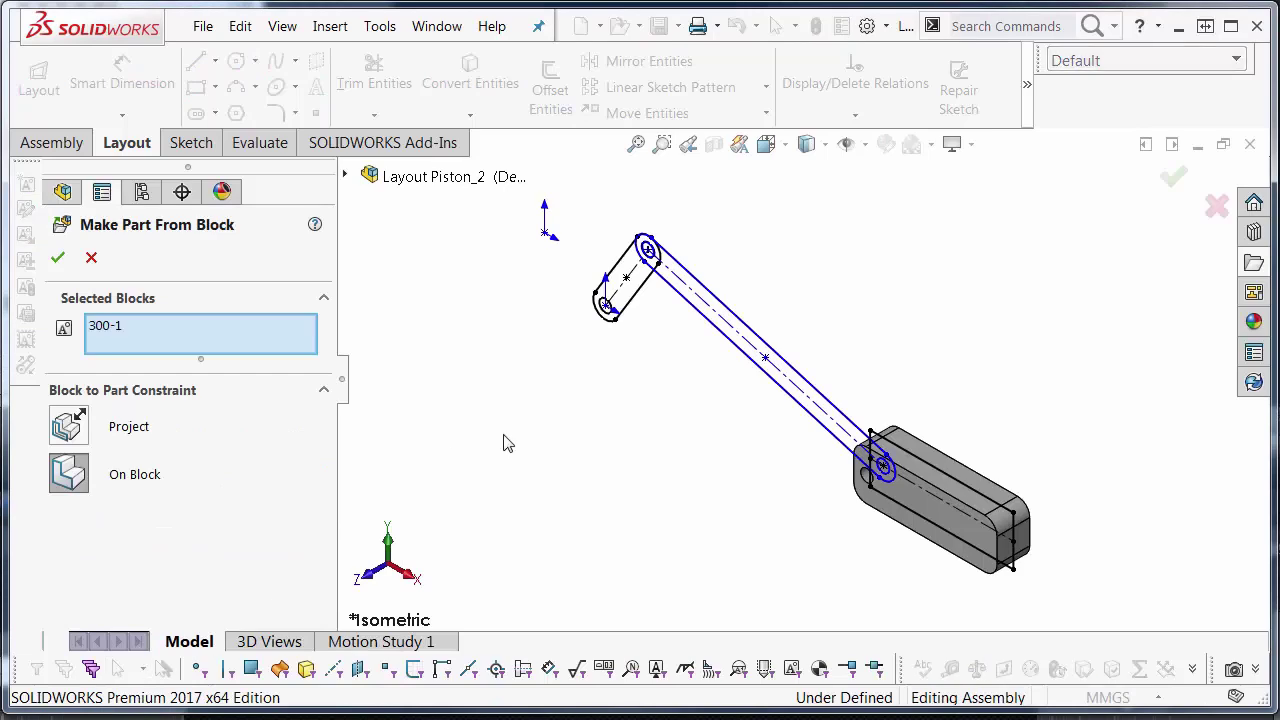
pyautogui.click(58, 258)
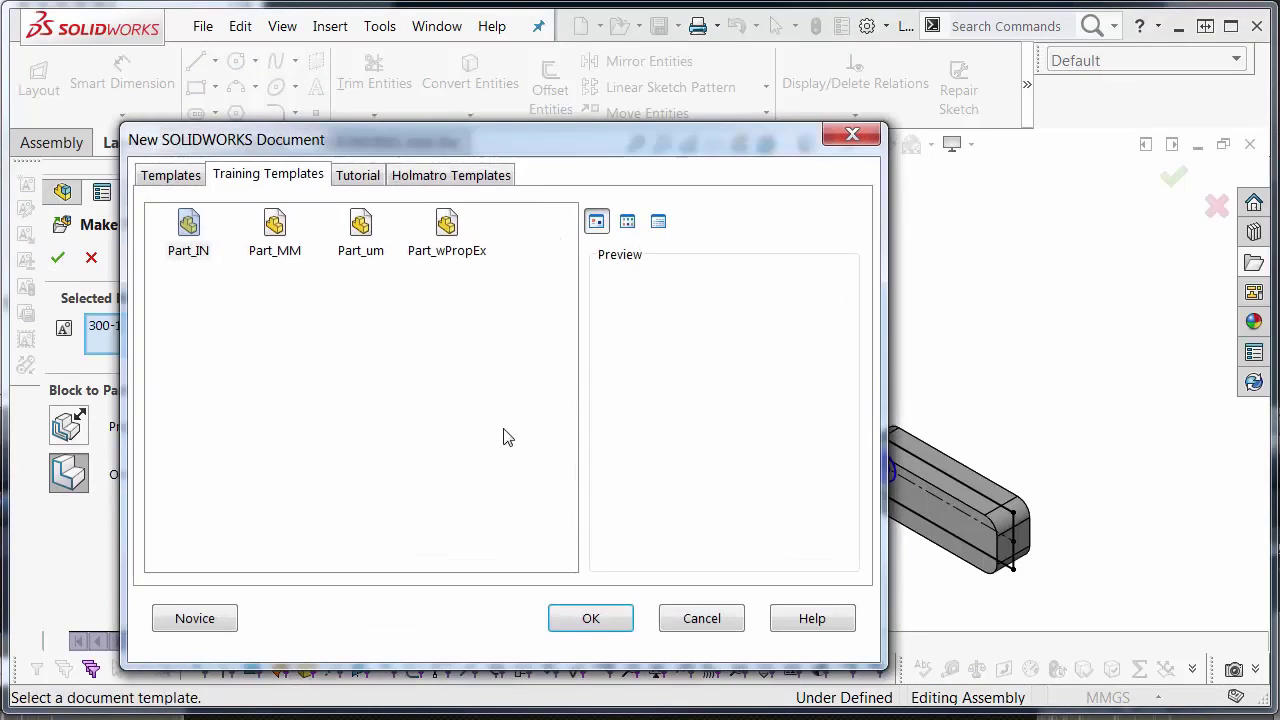
pyautogui.click(276, 226)
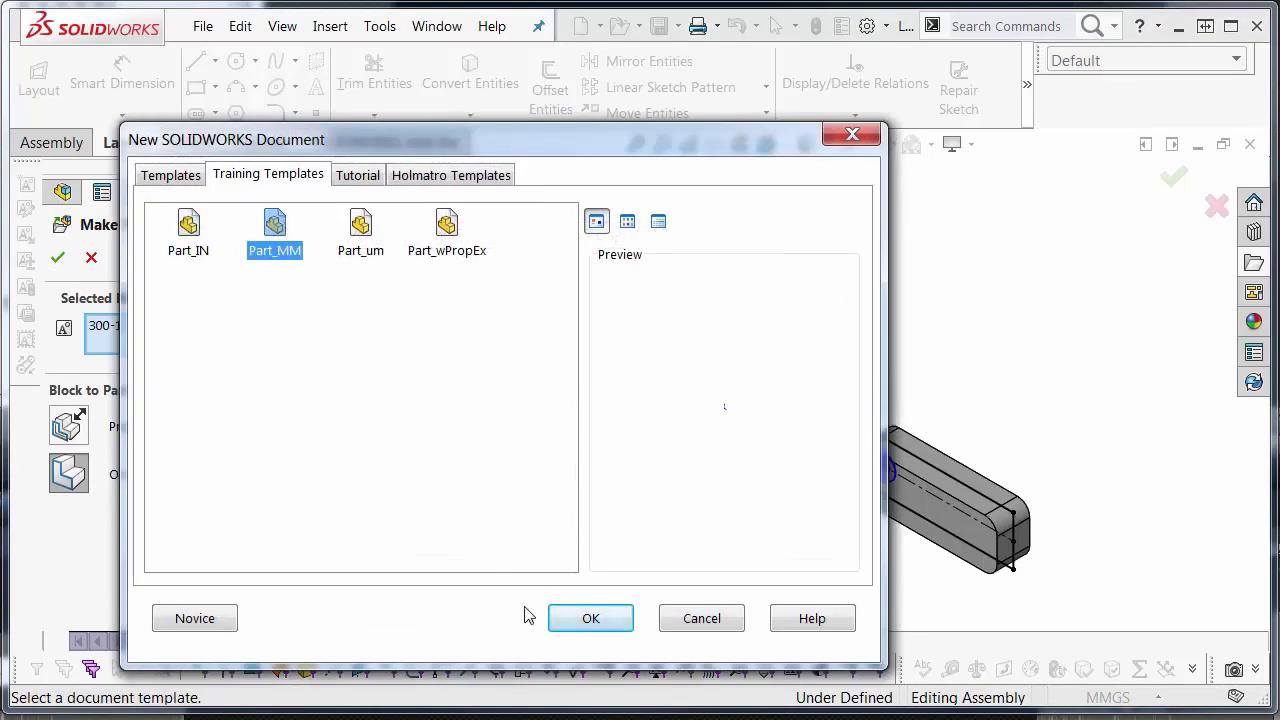
pyautogui.click(588, 617)
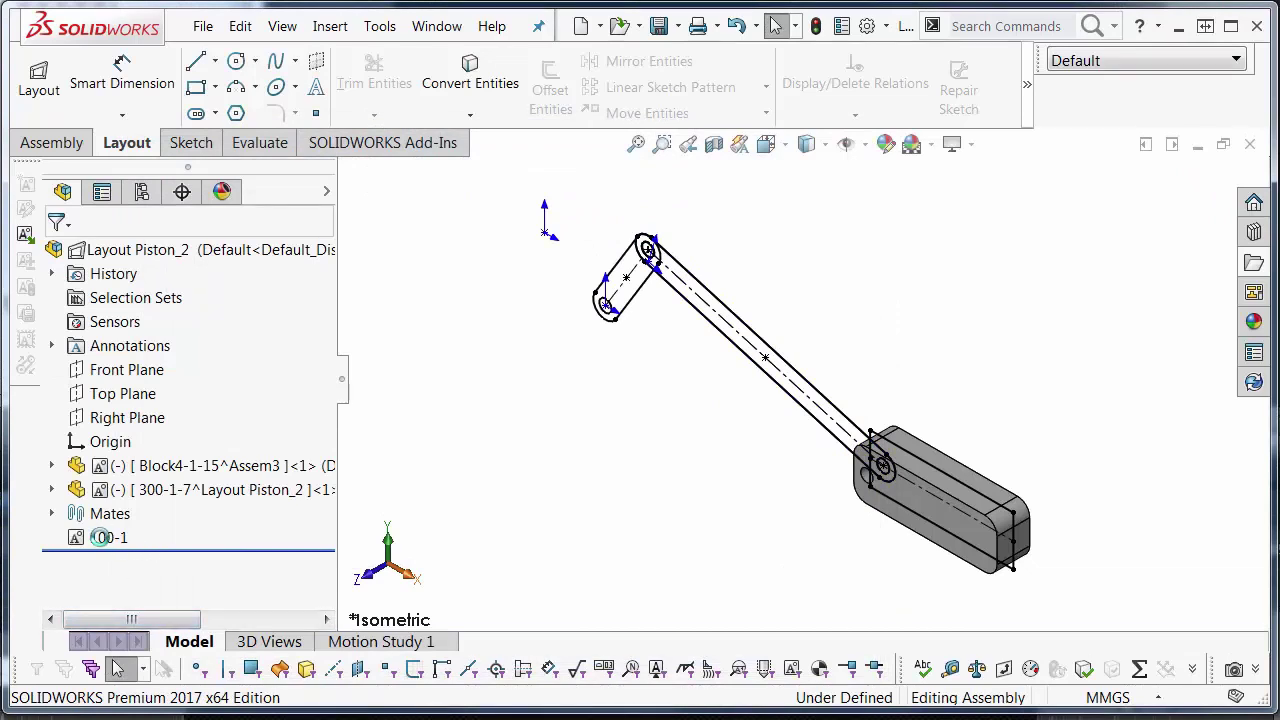
# Make a part from the 100-1 block using the Part_MM template
pyautogui.click(103, 538)
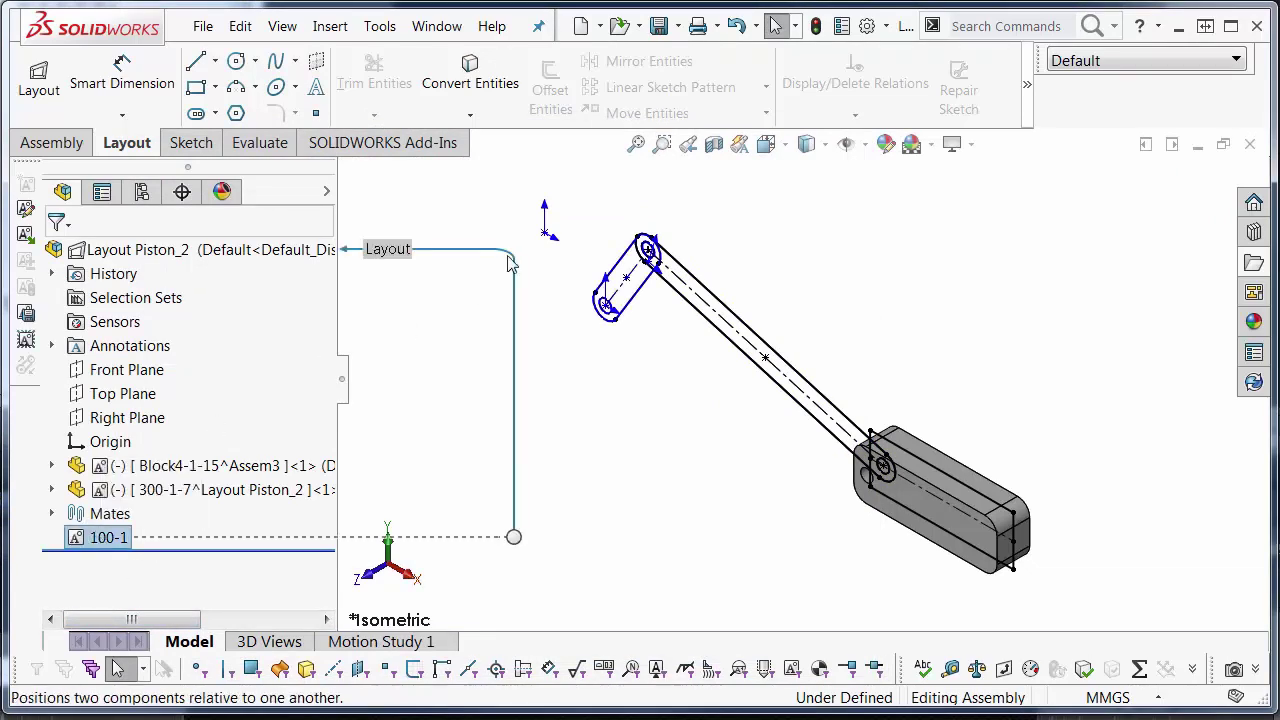
pyautogui.rightClick(95, 555)
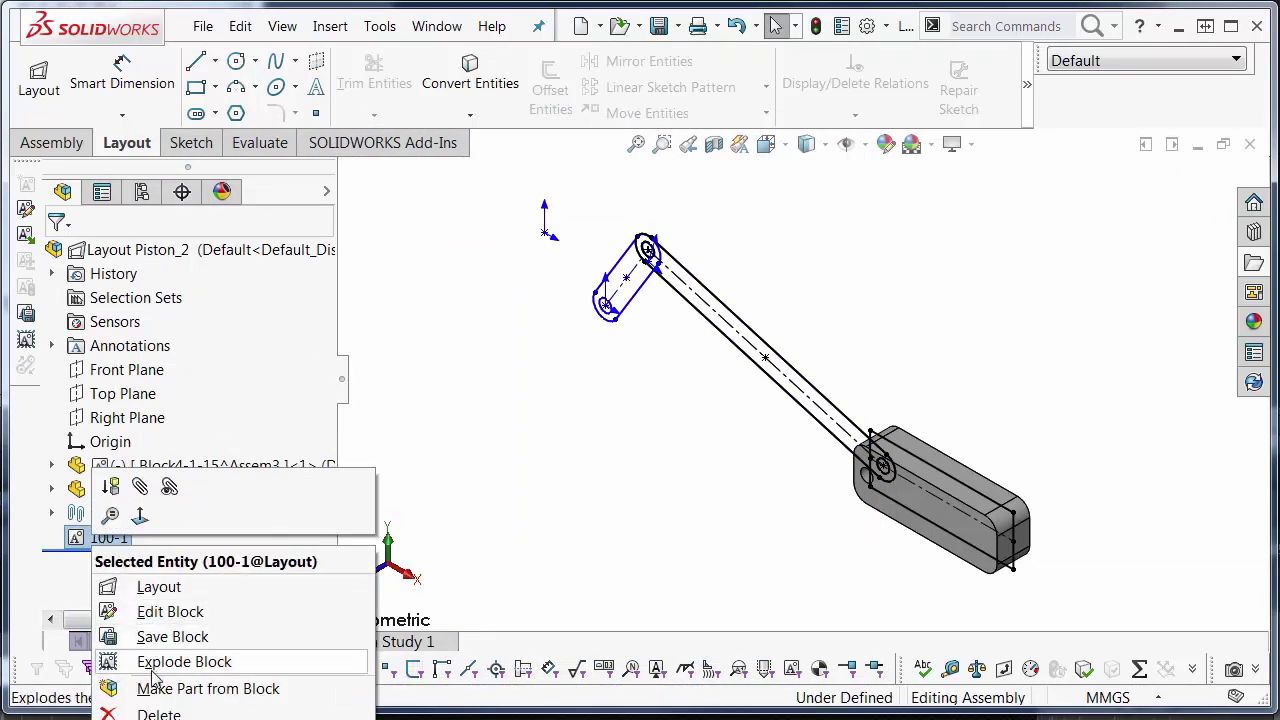
pyautogui.click(150, 688)
pyautogui.click(58, 260)
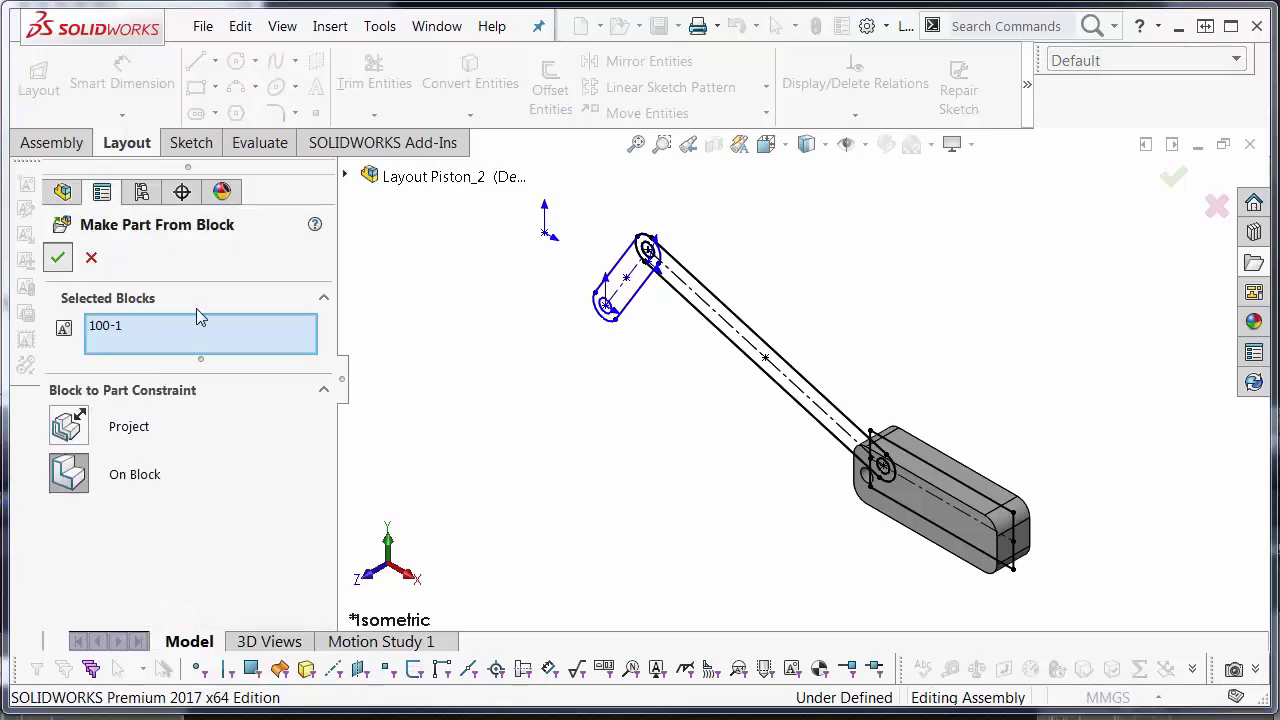
pyautogui.doubleClick(274, 245)
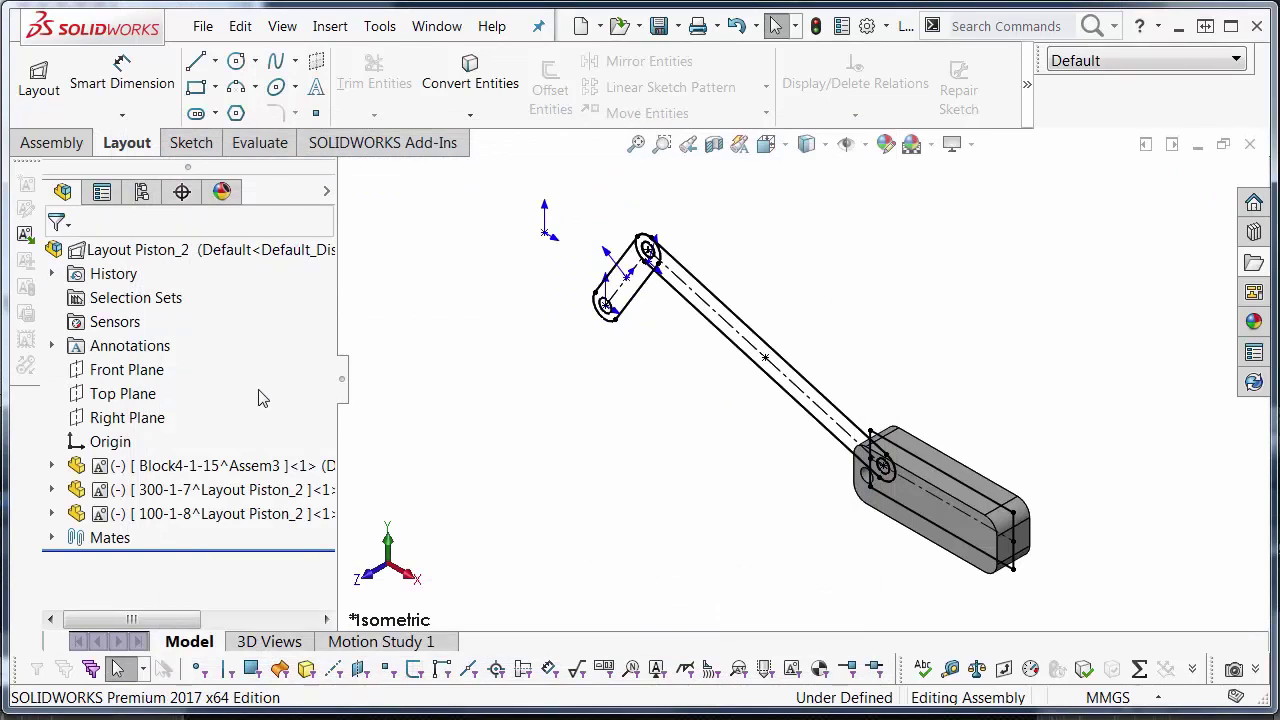
# Select the 300-1-7 component in the assembly tree
pyautogui.rightClick(148, 497)
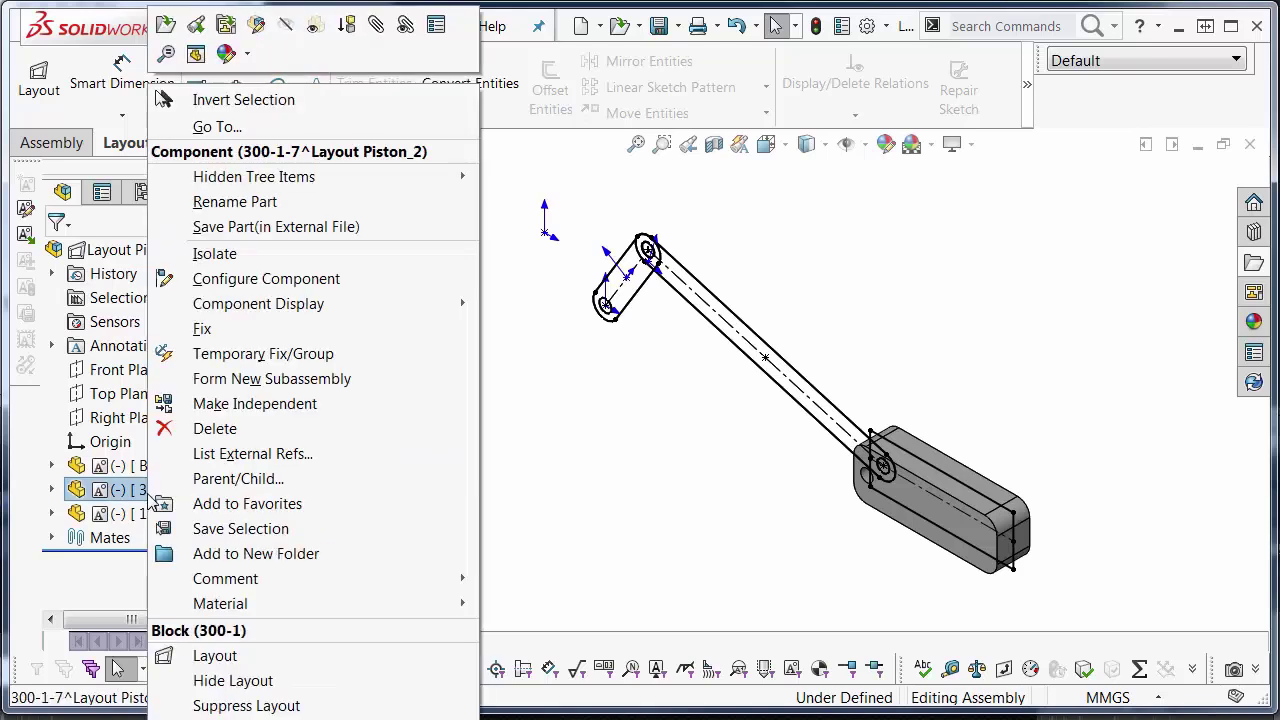
pyautogui.click(511, 434)
pyautogui.click(180, 489)
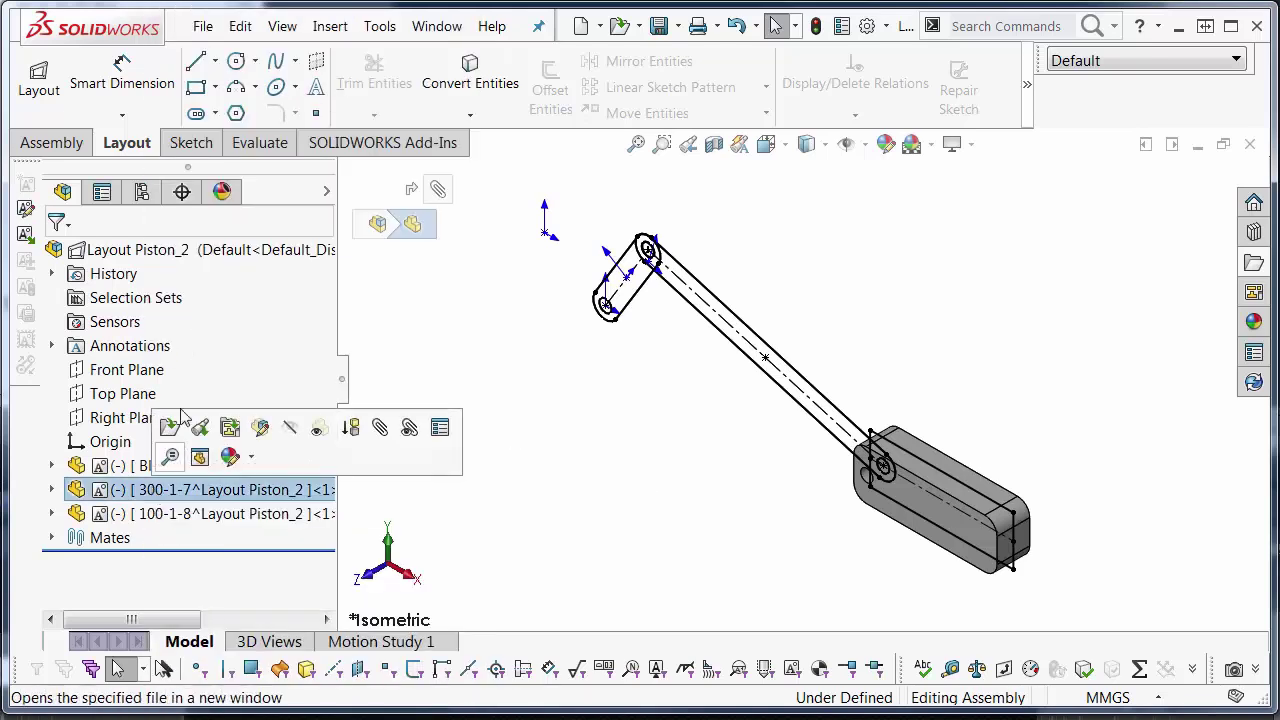
# Open the 300-1-7 part and extrude its slot region with Contour Select and Instant3D
pyautogui.click(180, 430)
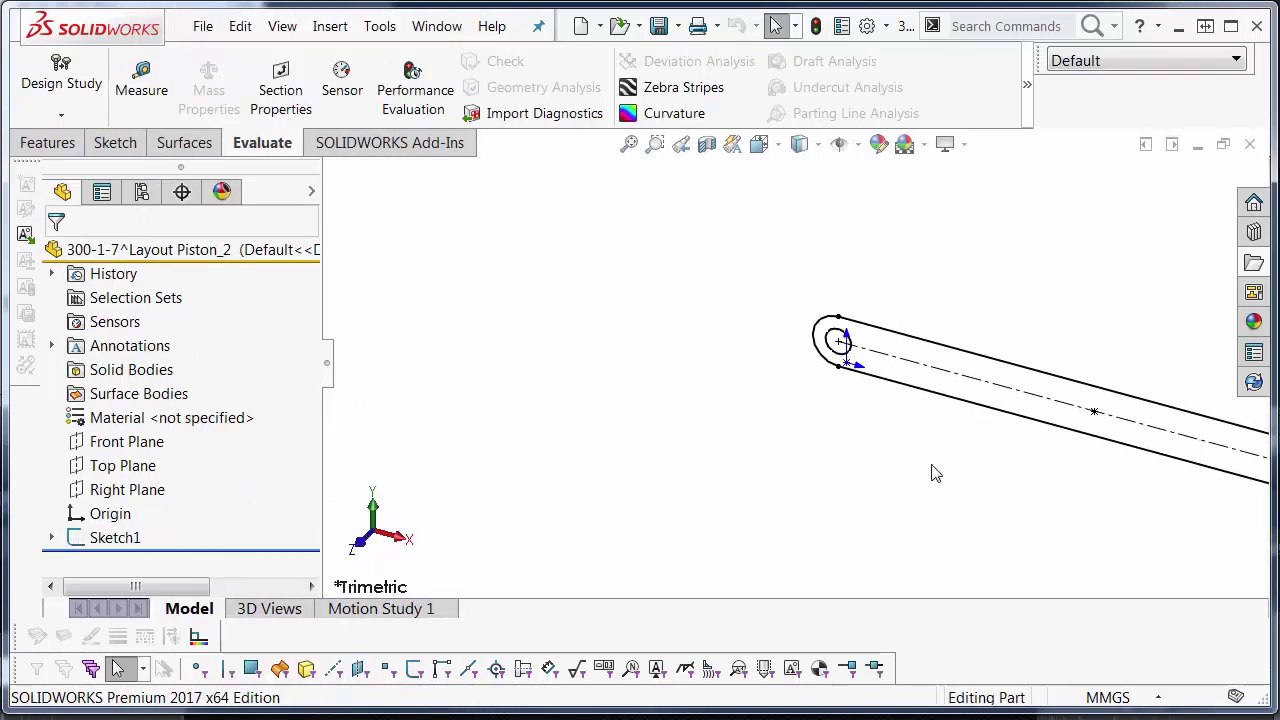
pyautogui.scroll(-3, 980, 460)
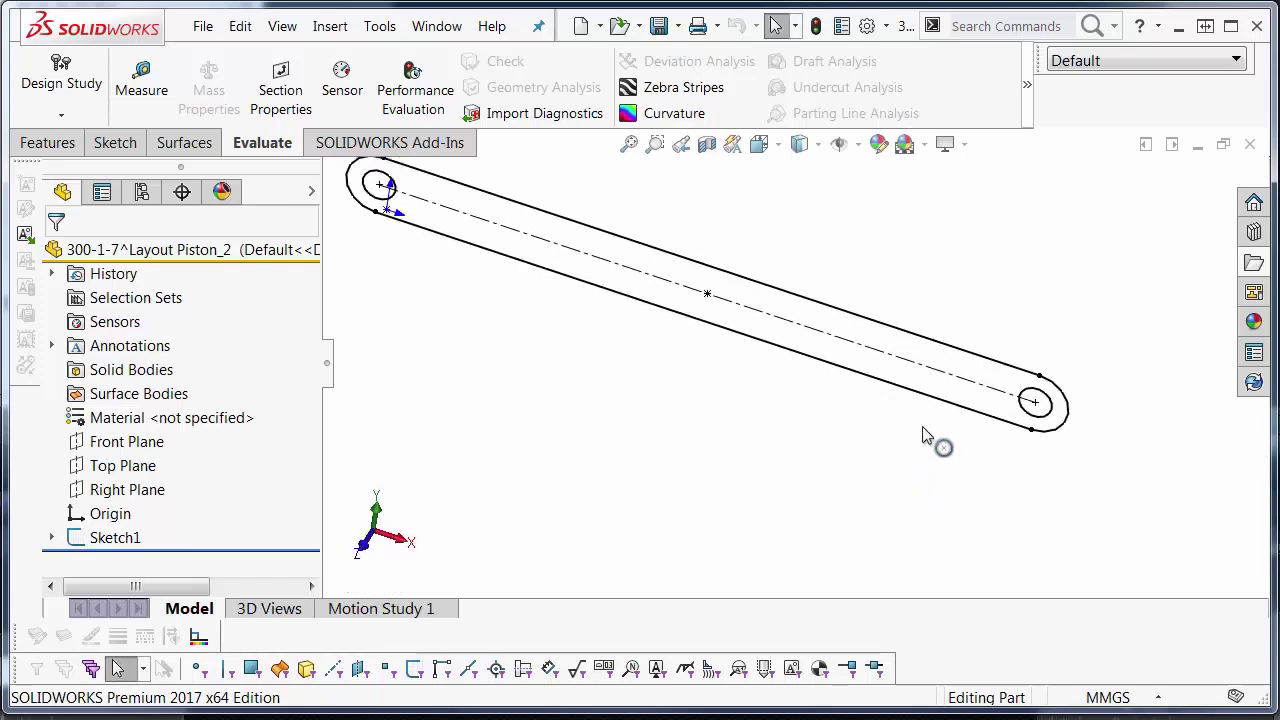
pyautogui.rightClick(928, 376)
pyautogui.click(962, 380)
pyautogui.click(865, 376)
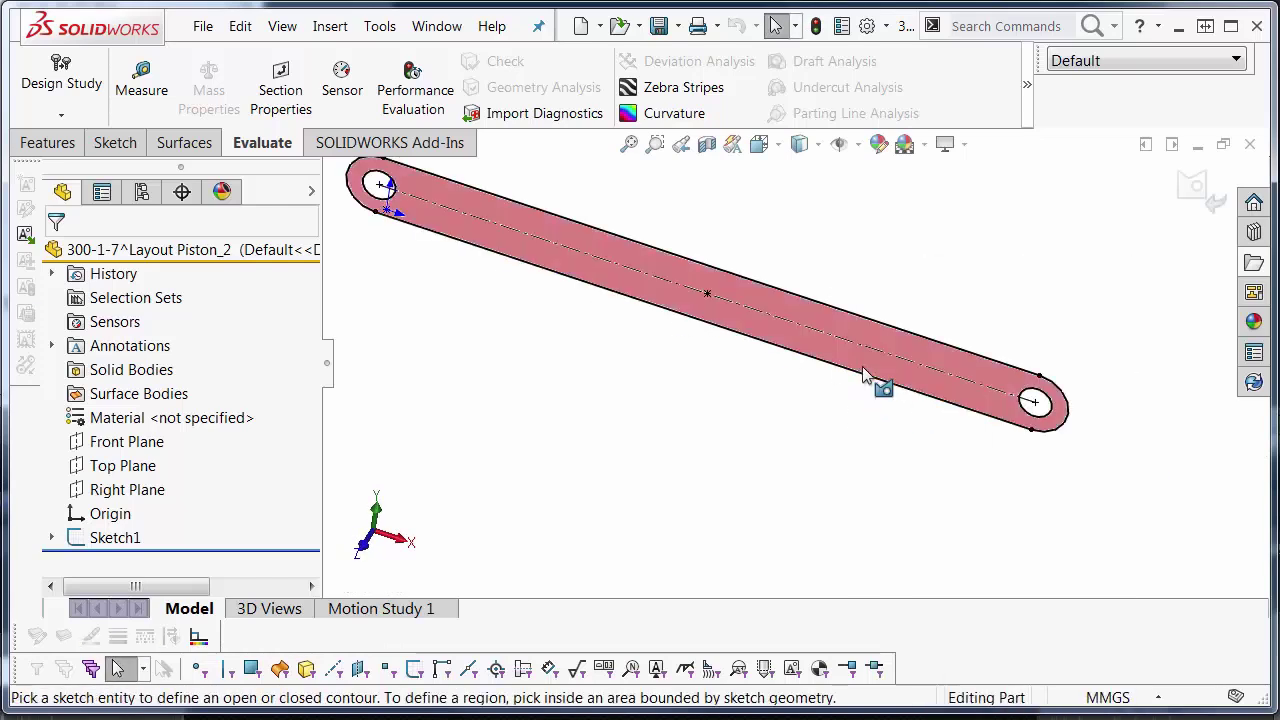
pyautogui.click(864, 374)
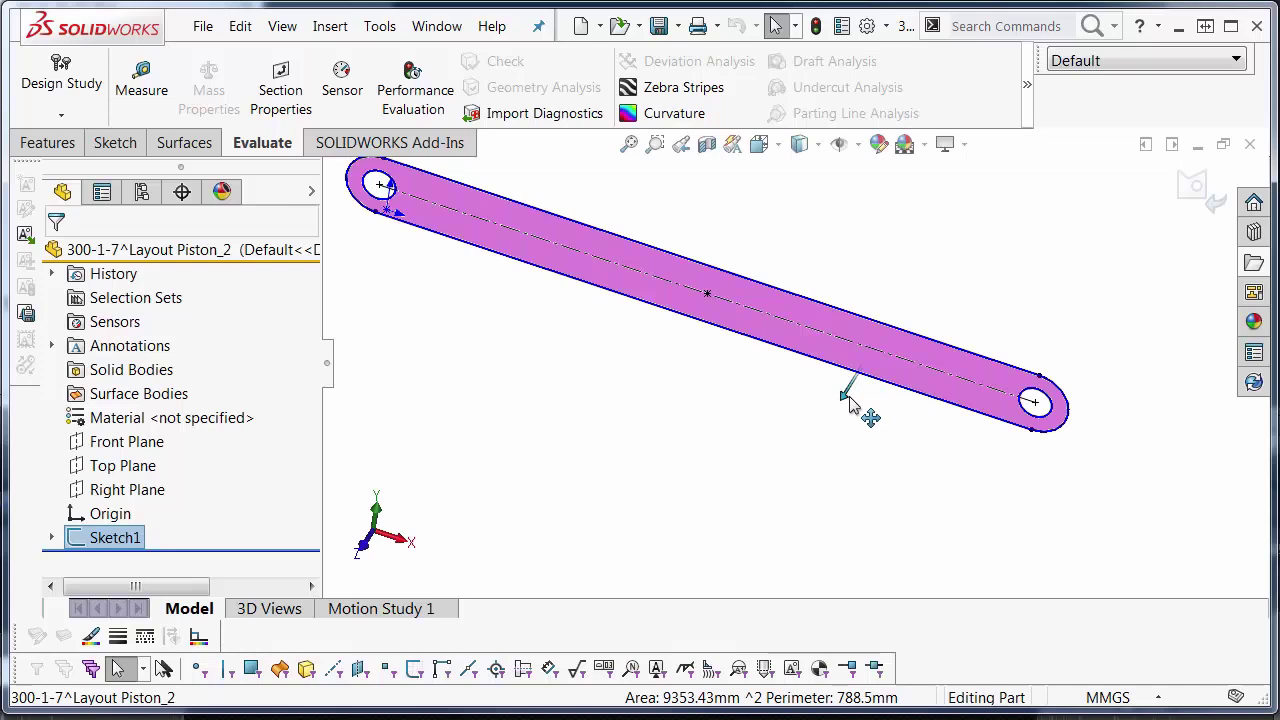
pyautogui.moveTo(848, 400)
pyautogui.mouseDown()
pyautogui.moveTo(857, 447)
pyautogui.moveTo(856, 432)
pyautogui.mouseUp()
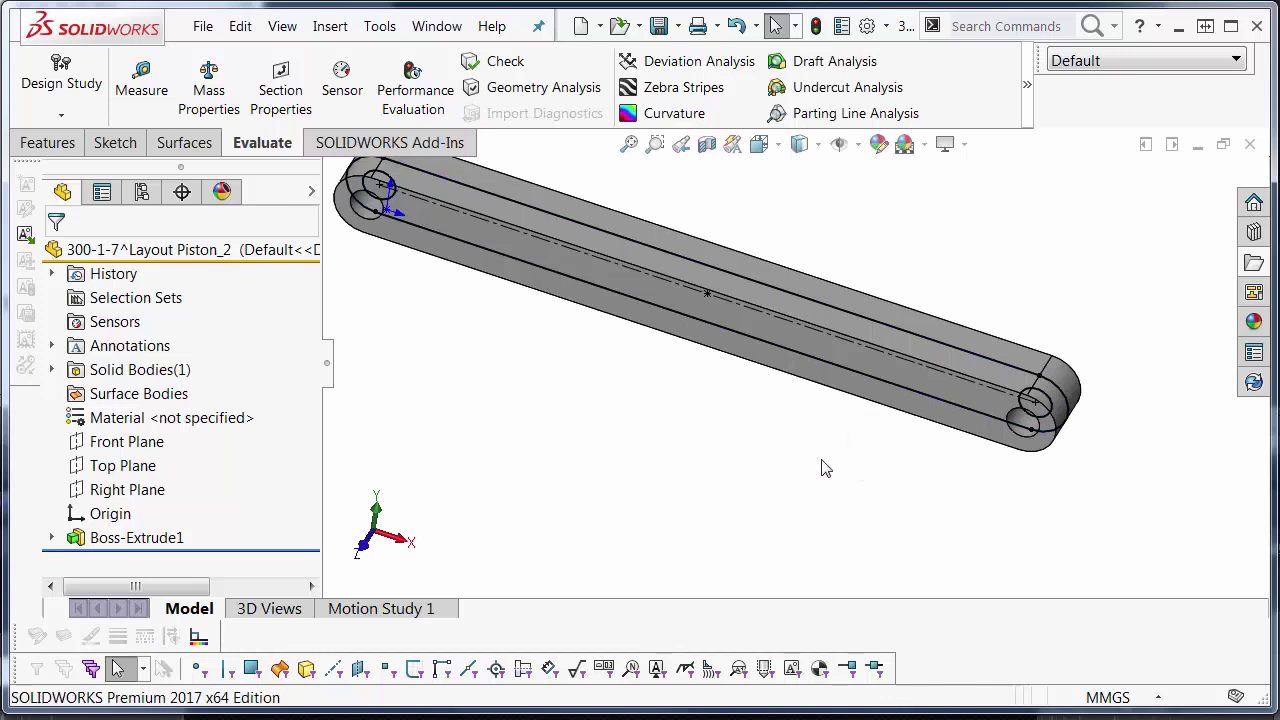
# Fit the rod to the window, return to Layout Piston_2 and rebuild it
pyautogui.press('f')
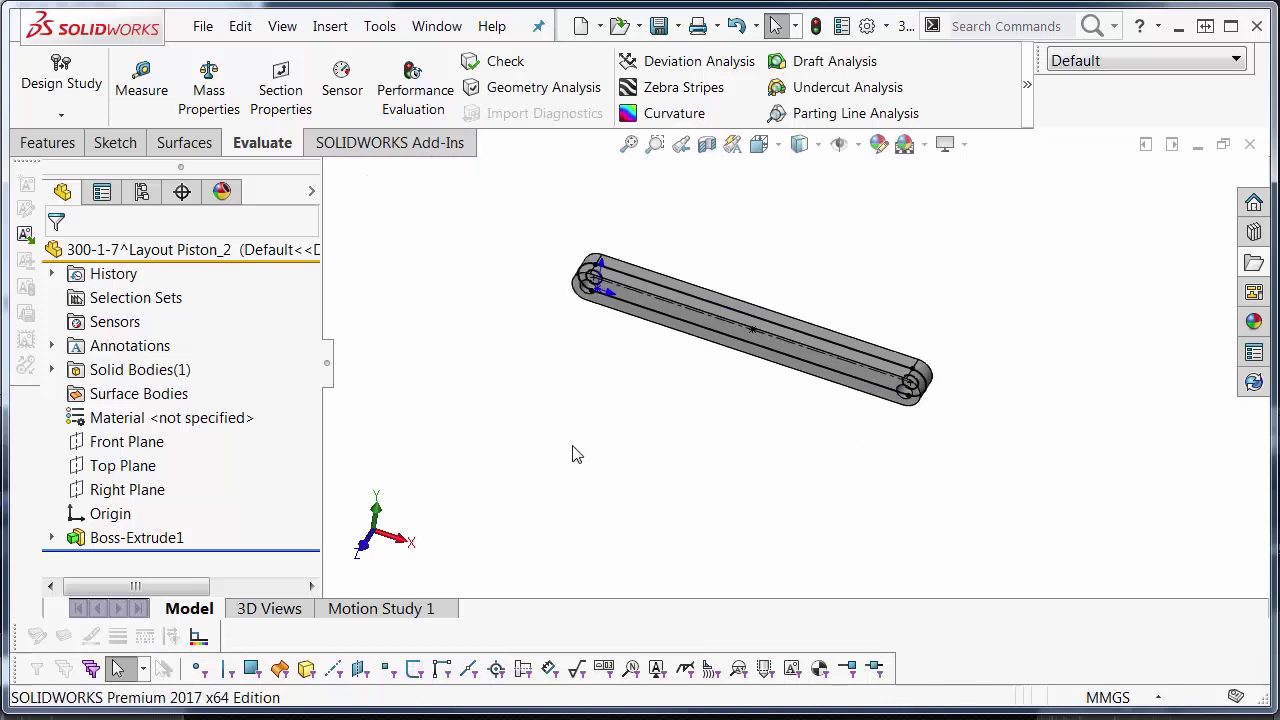
pyautogui.hotkey('ctrl', 'Tab')
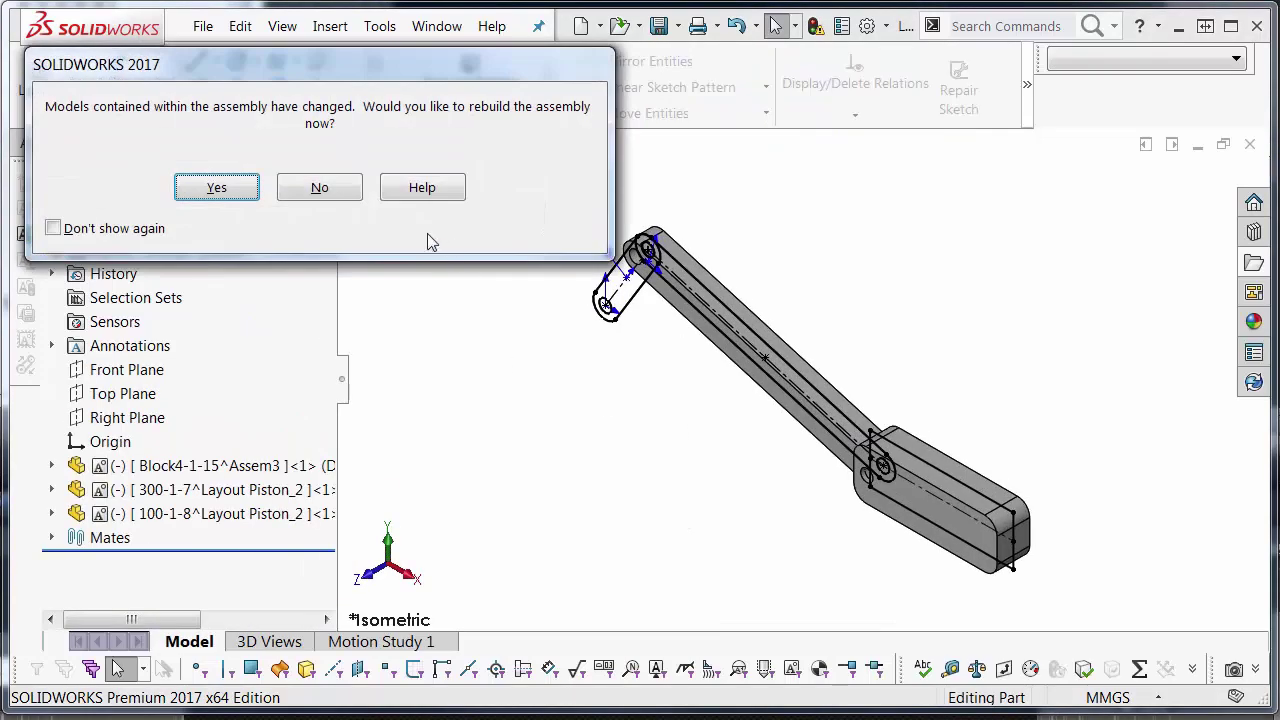
pyautogui.click(218, 190)
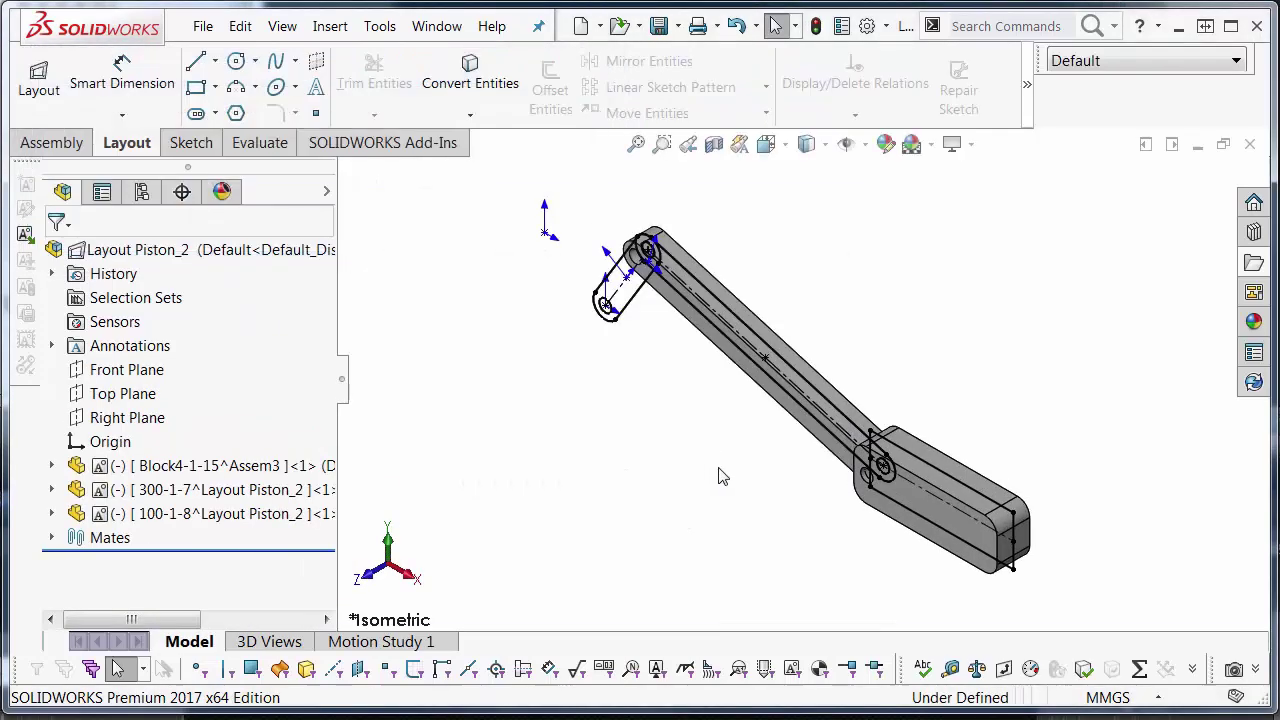
# Select the piston and 300 mm connecting rod, then swing the rod to test the linkage
pyautogui.click(926, 471)
pyautogui.click(1006, 420)
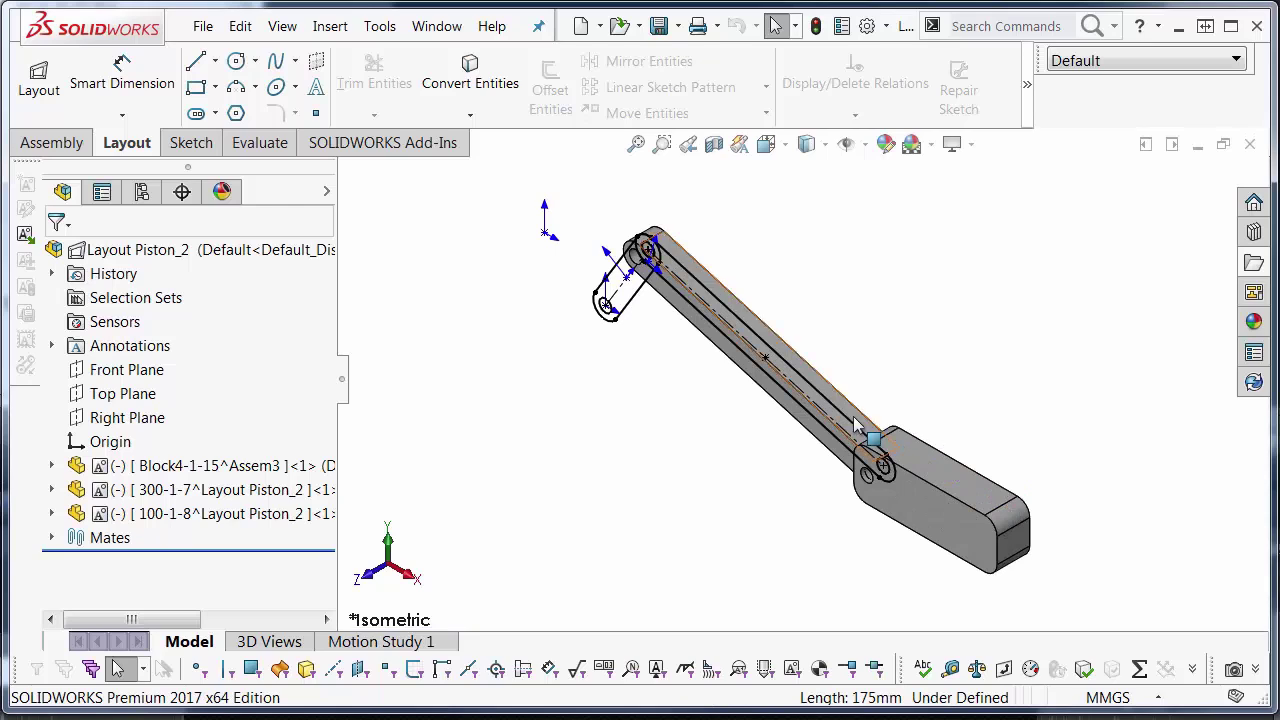
pyautogui.click(857, 423)
pyautogui.click(705, 418)
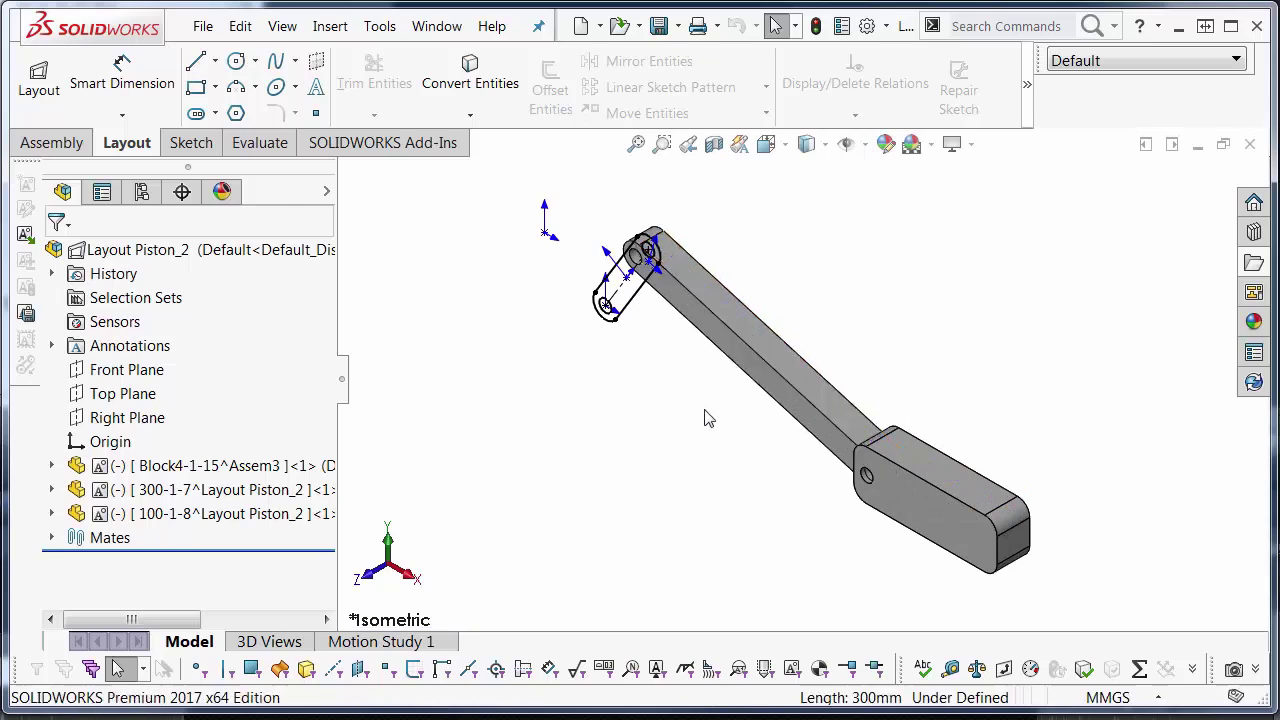
pyautogui.moveTo(648, 290); pyautogui.dragTo(729, 262)
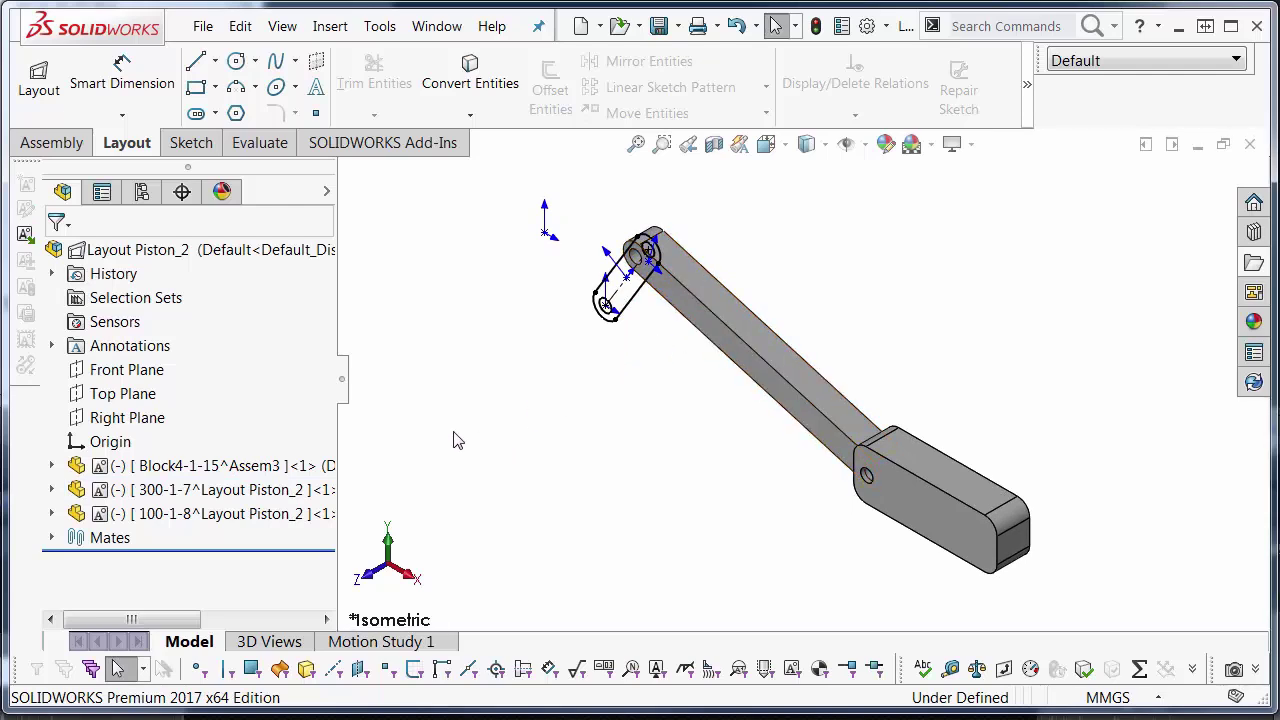
# Open the 100-1-8 crank part and contour-select the slot's enclosed region
pyautogui.click(144, 516)
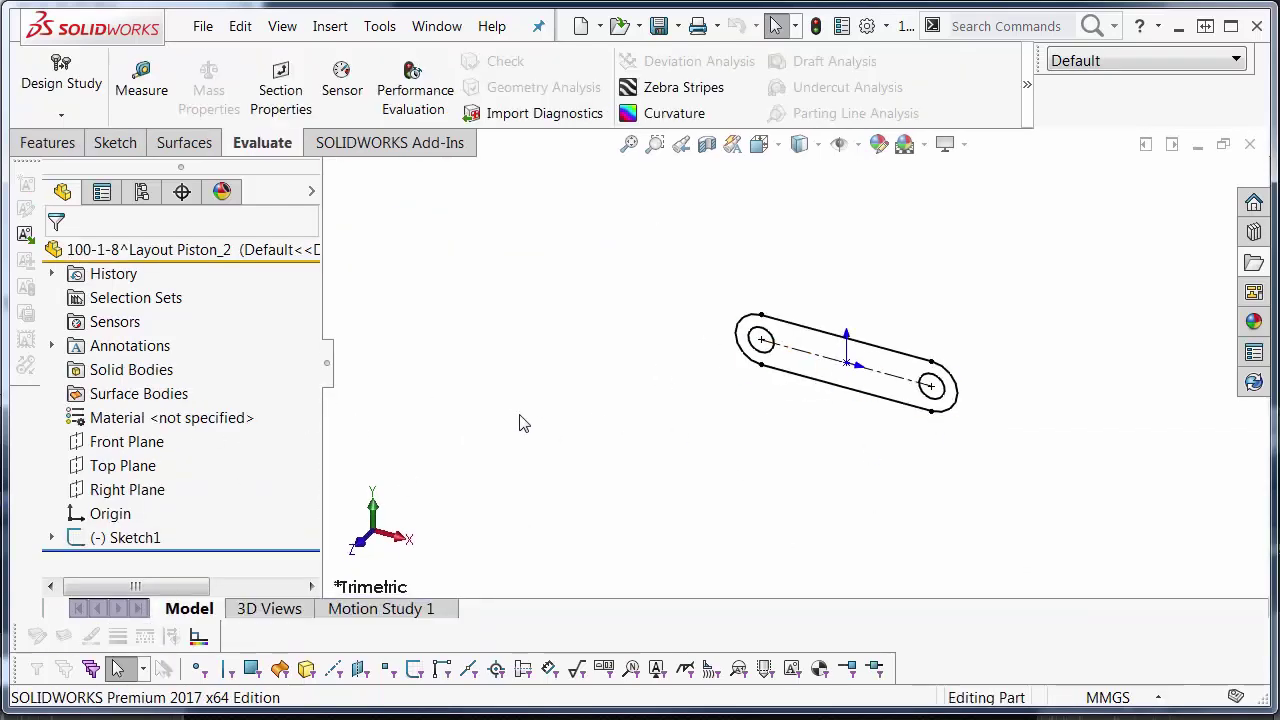
pyautogui.rightClick(900, 380)
pyautogui.click(947, 391)
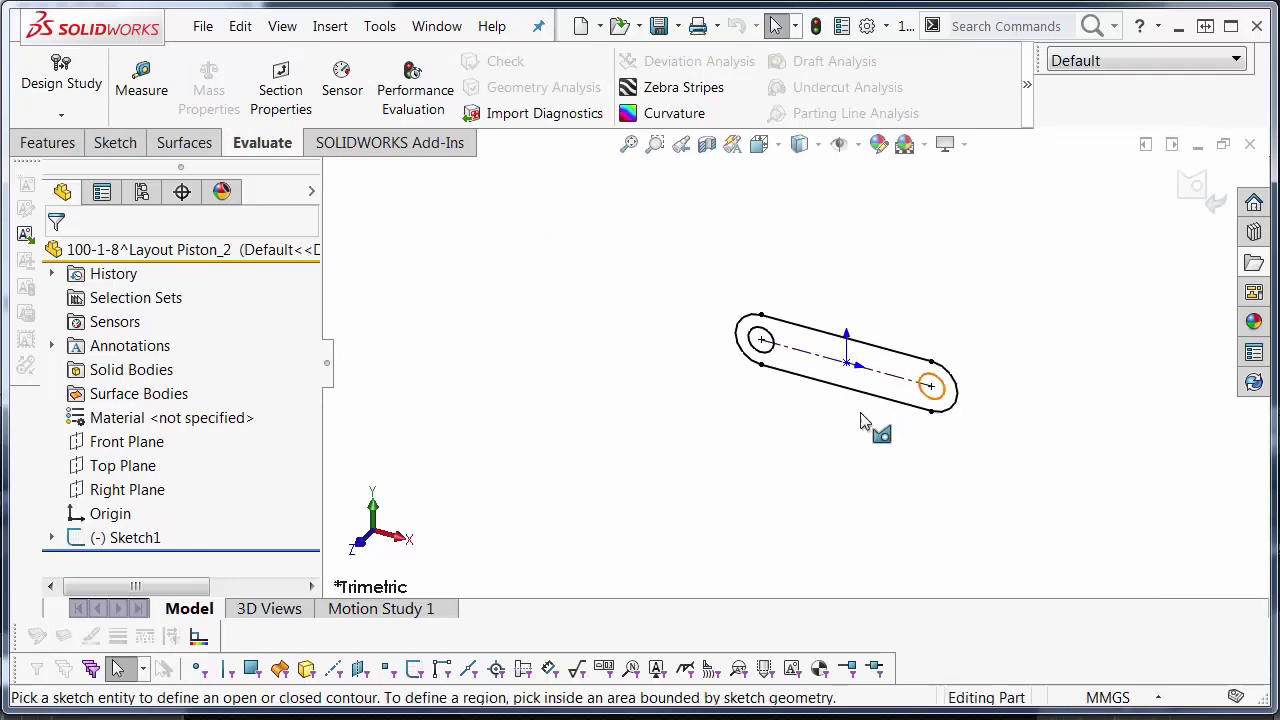
pyautogui.click(845, 390)
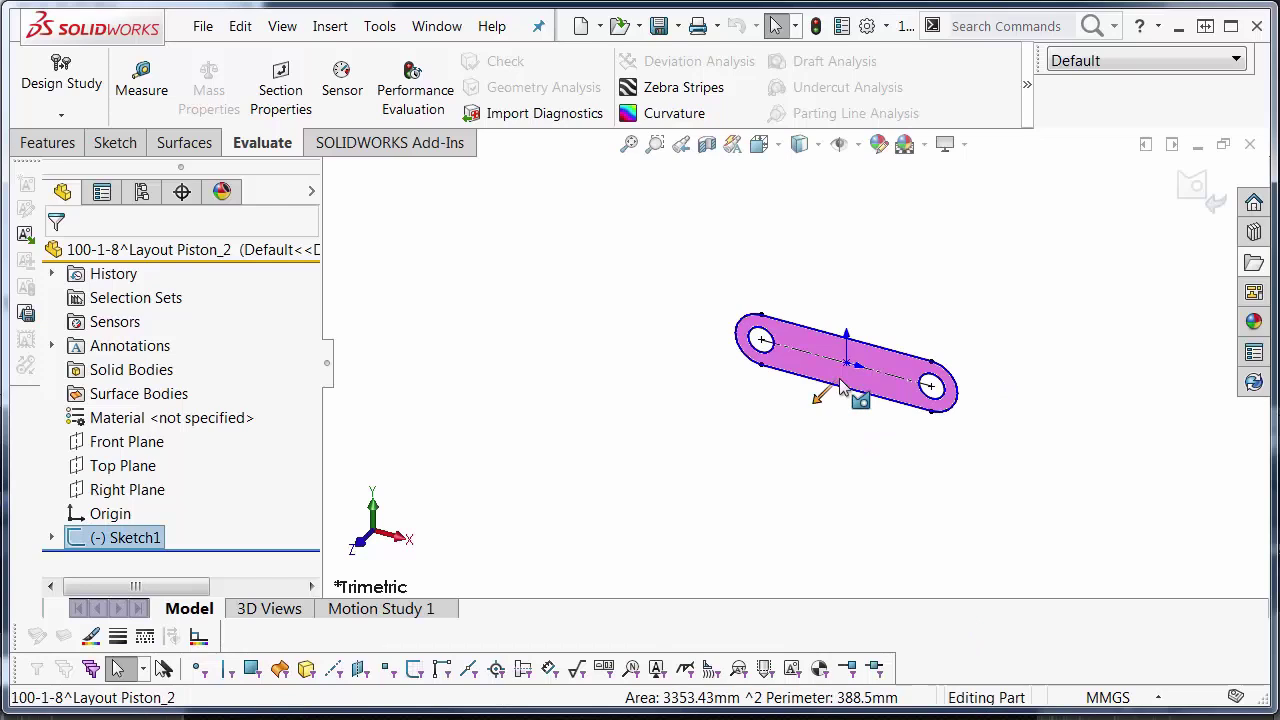
# Extrude the slot region 10 mm blind, starting from a 15 mm offset
pyautogui.click(47, 142)
pyautogui.click(45, 100)
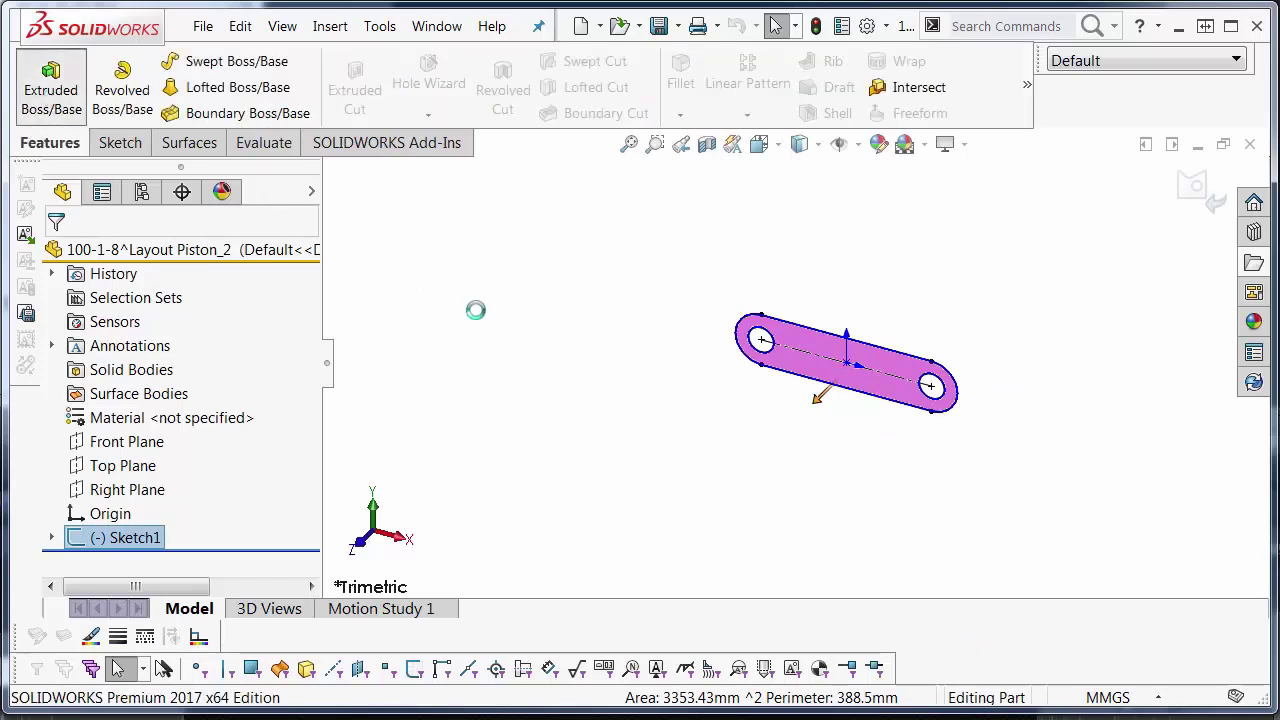
pyautogui.click(229, 330)
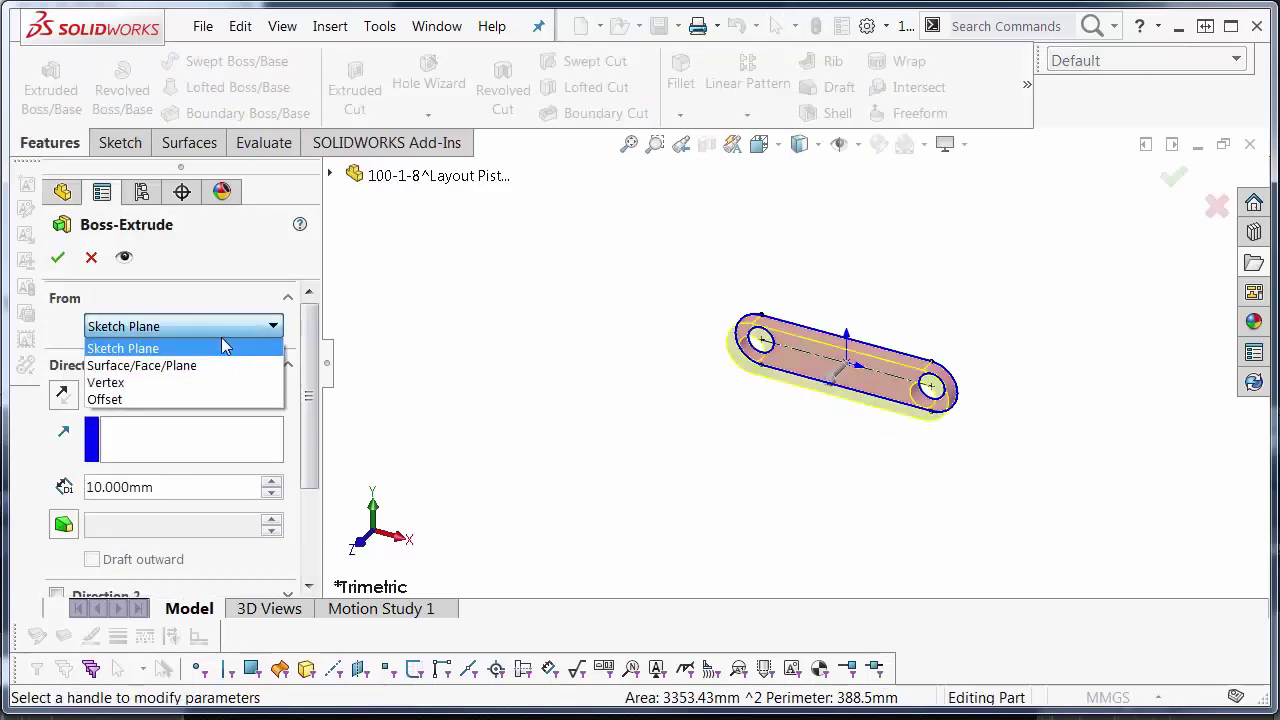
pyautogui.click(112, 400)
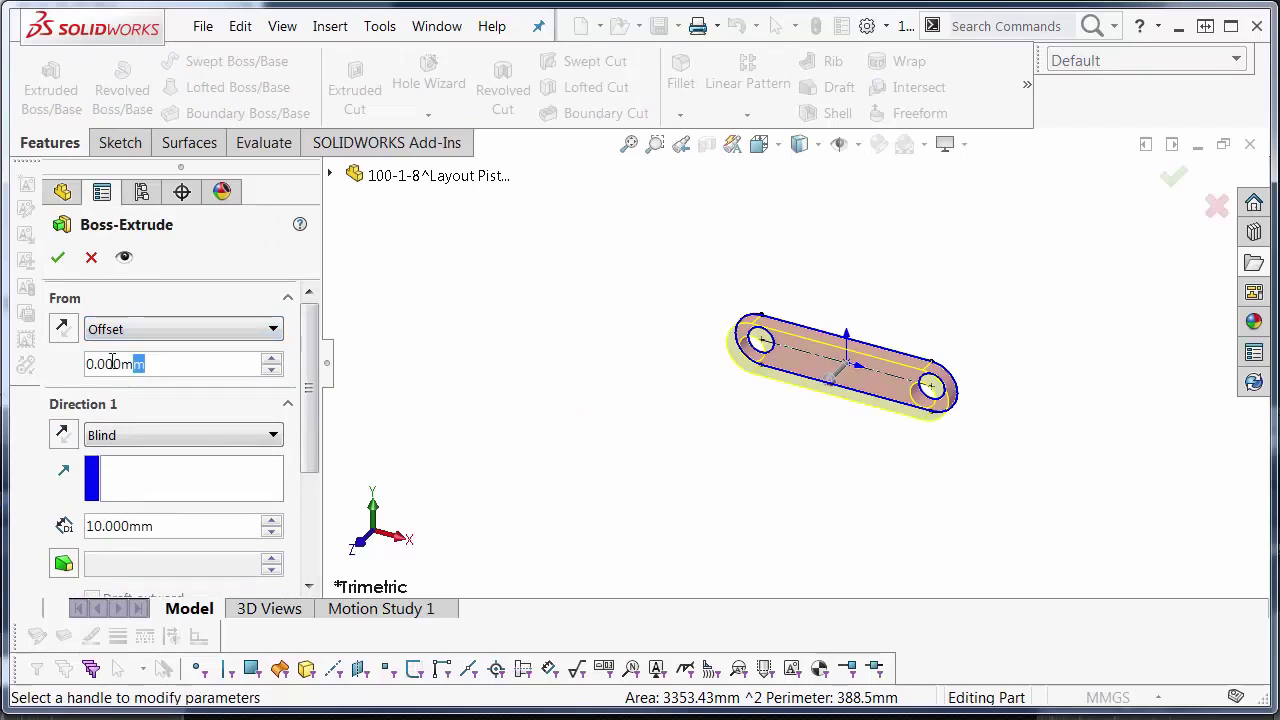
pyautogui.moveTo(112, 363); pyautogui.dragTo(55, 367)
pyautogui.write('15')
pyautogui.press('Return')
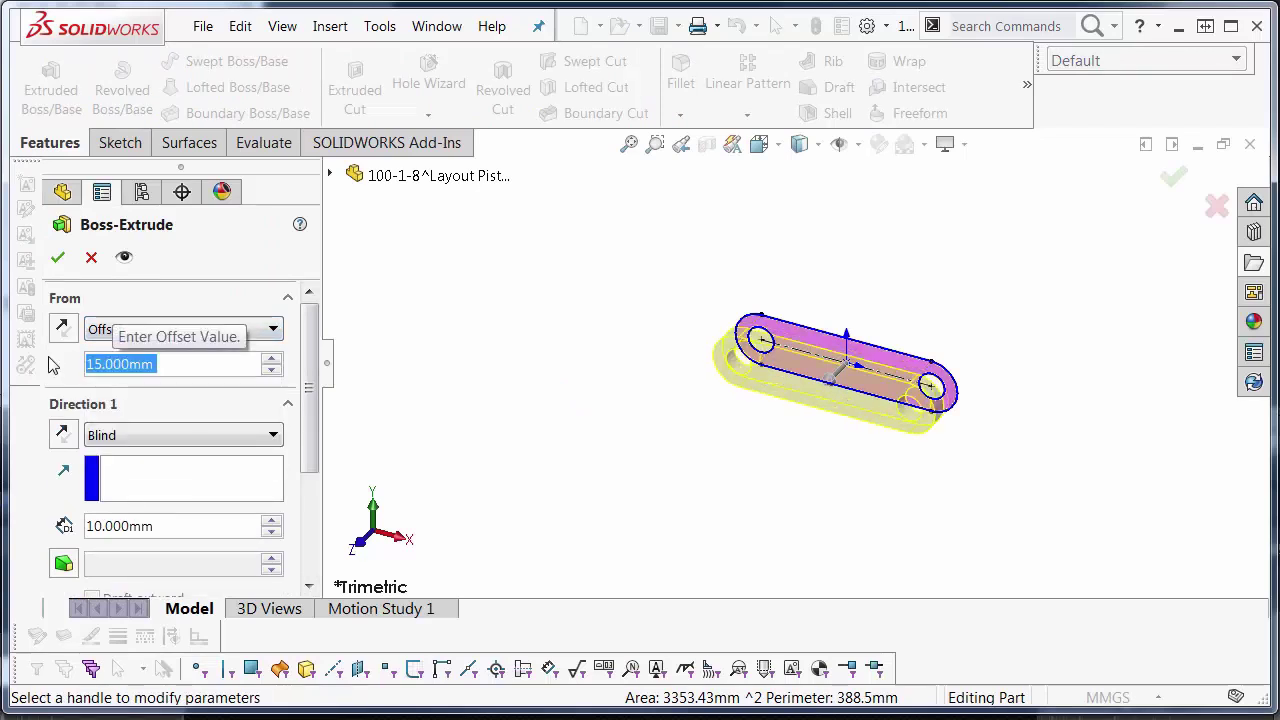
pyautogui.moveTo(840, 343); pyautogui.dragTo(814, 429, button='middle')
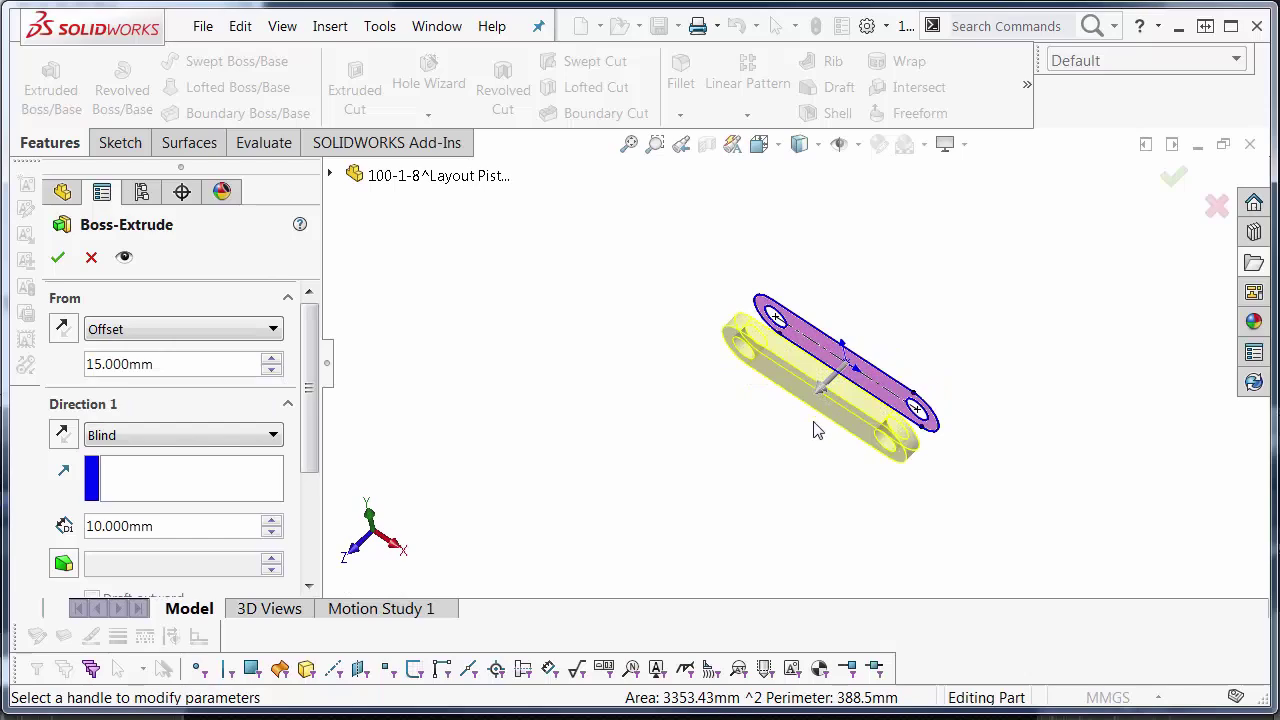
pyautogui.click(58, 259)
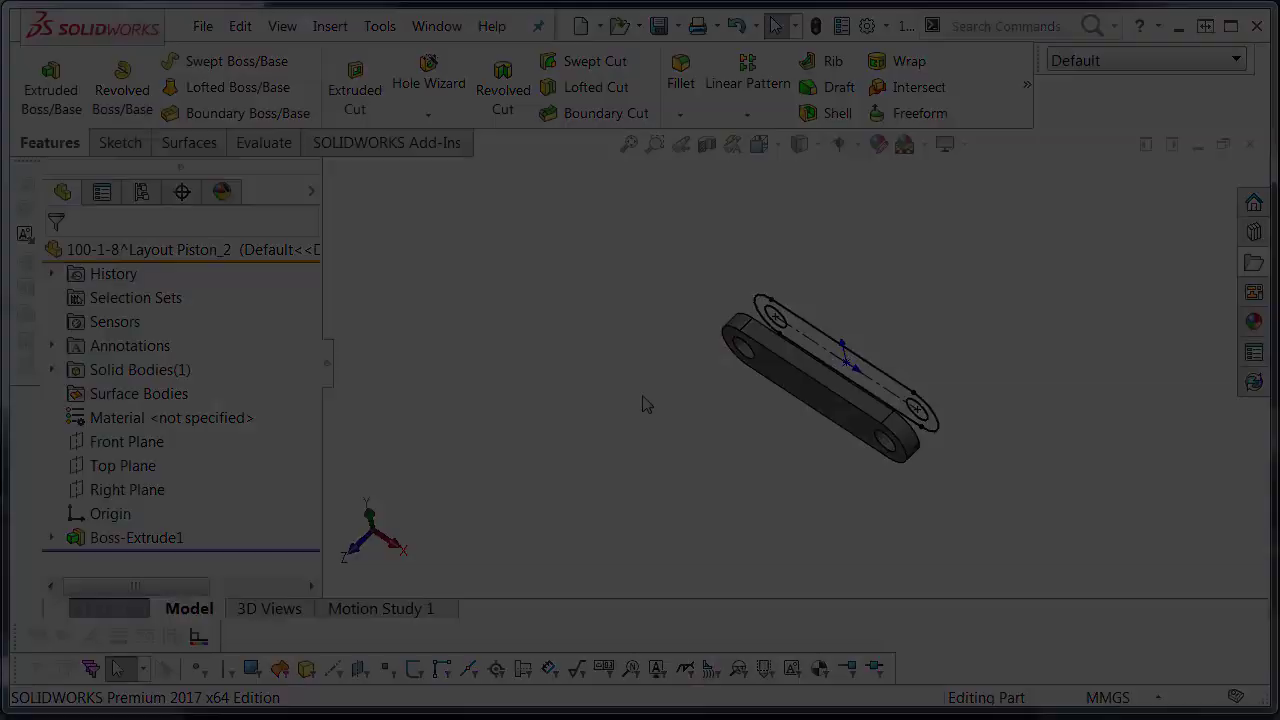
# Contour-select the slot's enclosed region again
pyautogui.rightClick(875, 385)
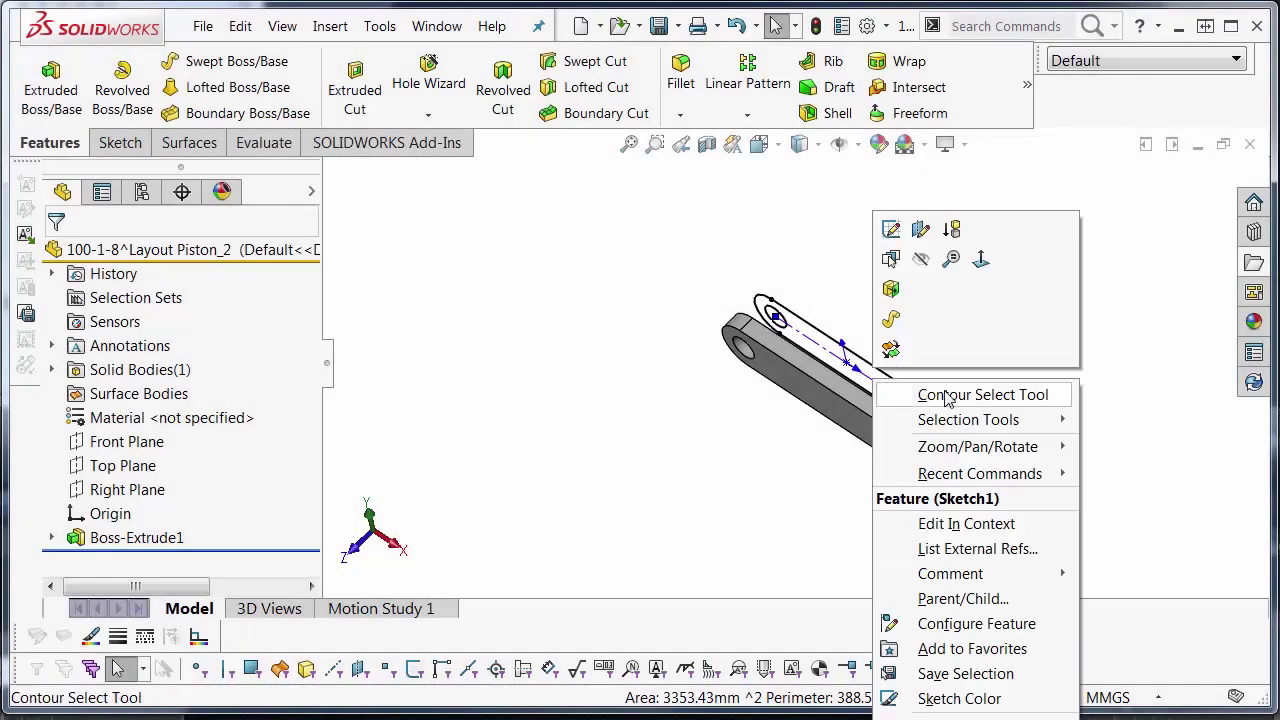
pyautogui.click(930, 391)
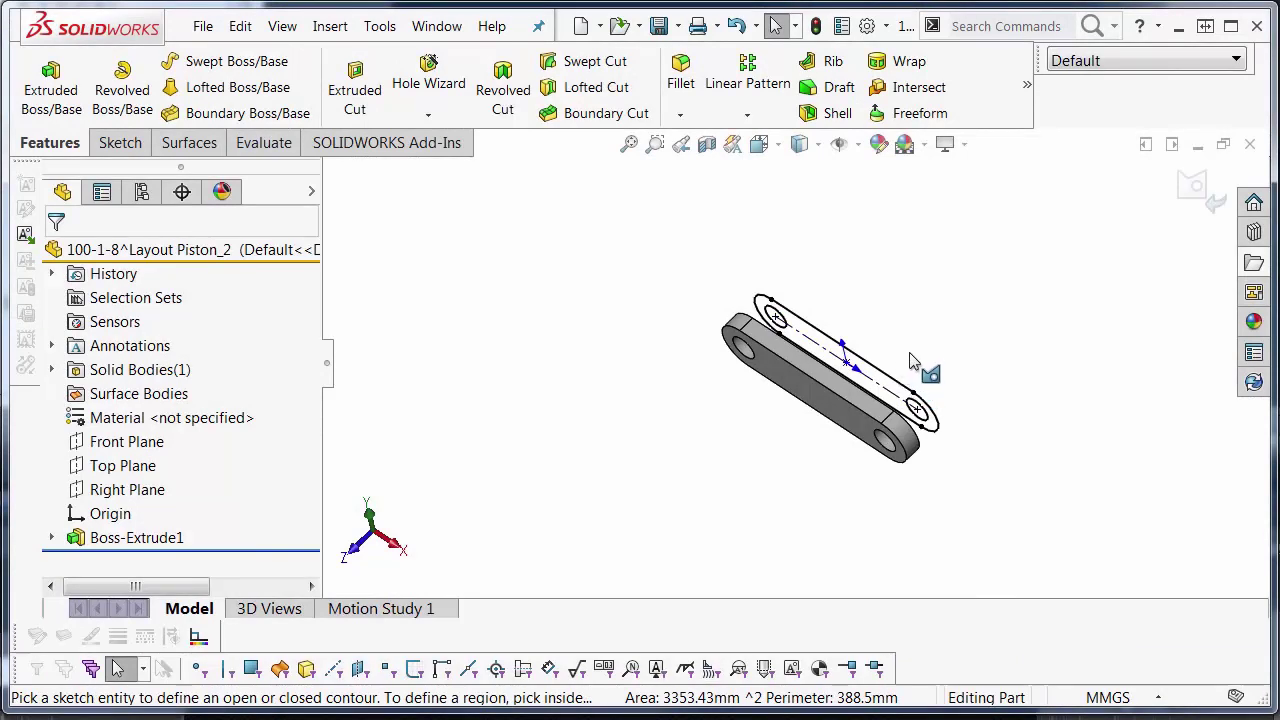
pyautogui.click(858, 376)
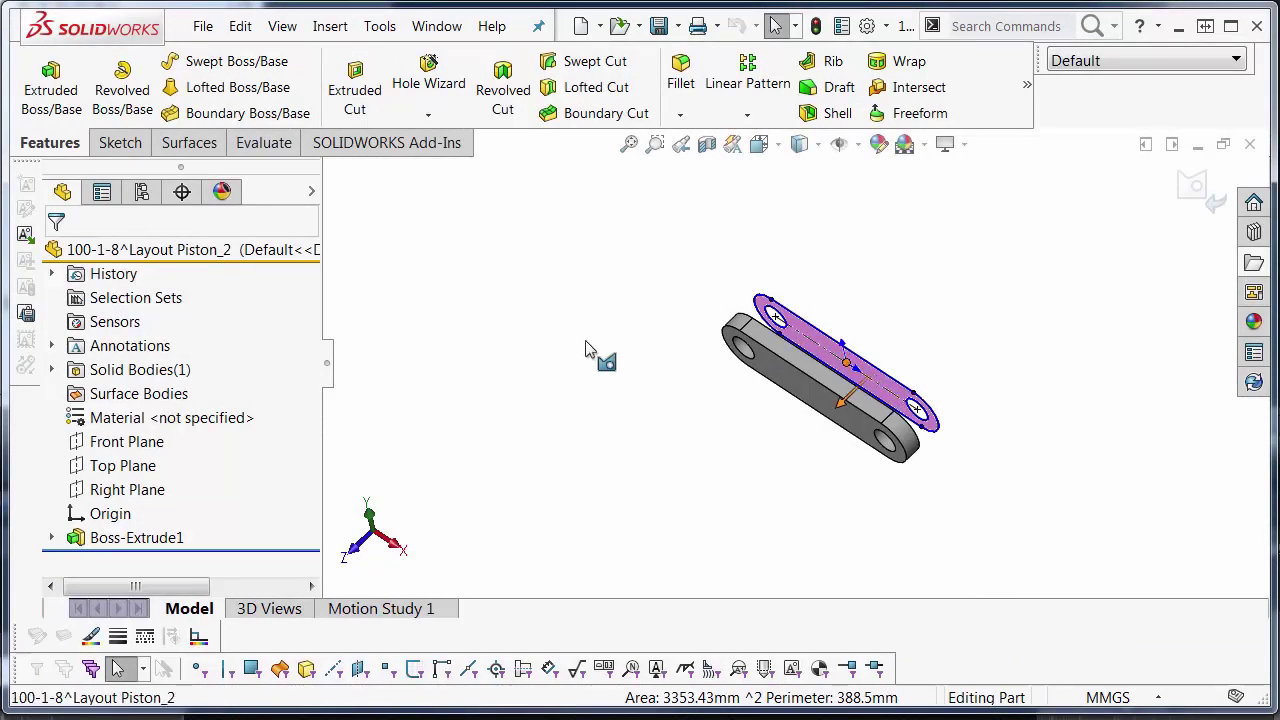
# Extrude a second 10 mm plate from a reversed 15 mm offset, building outward
pyautogui.click(45, 92)
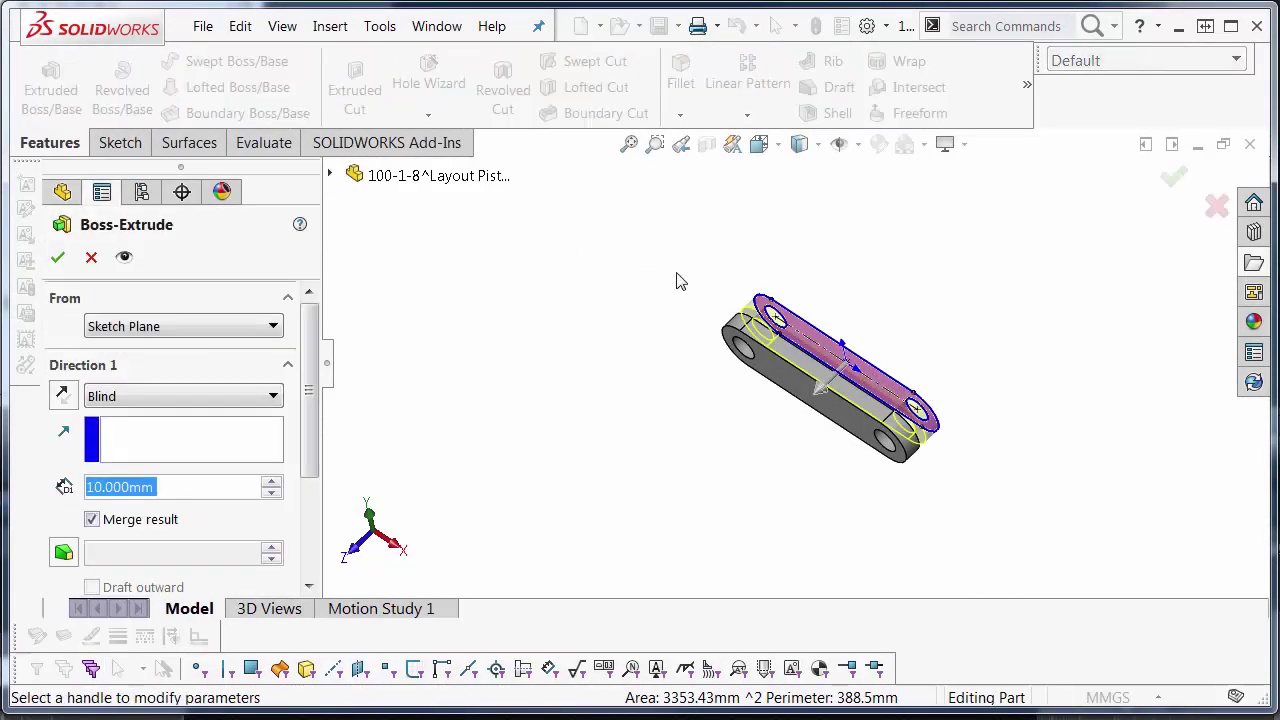
pyautogui.click(197, 340)
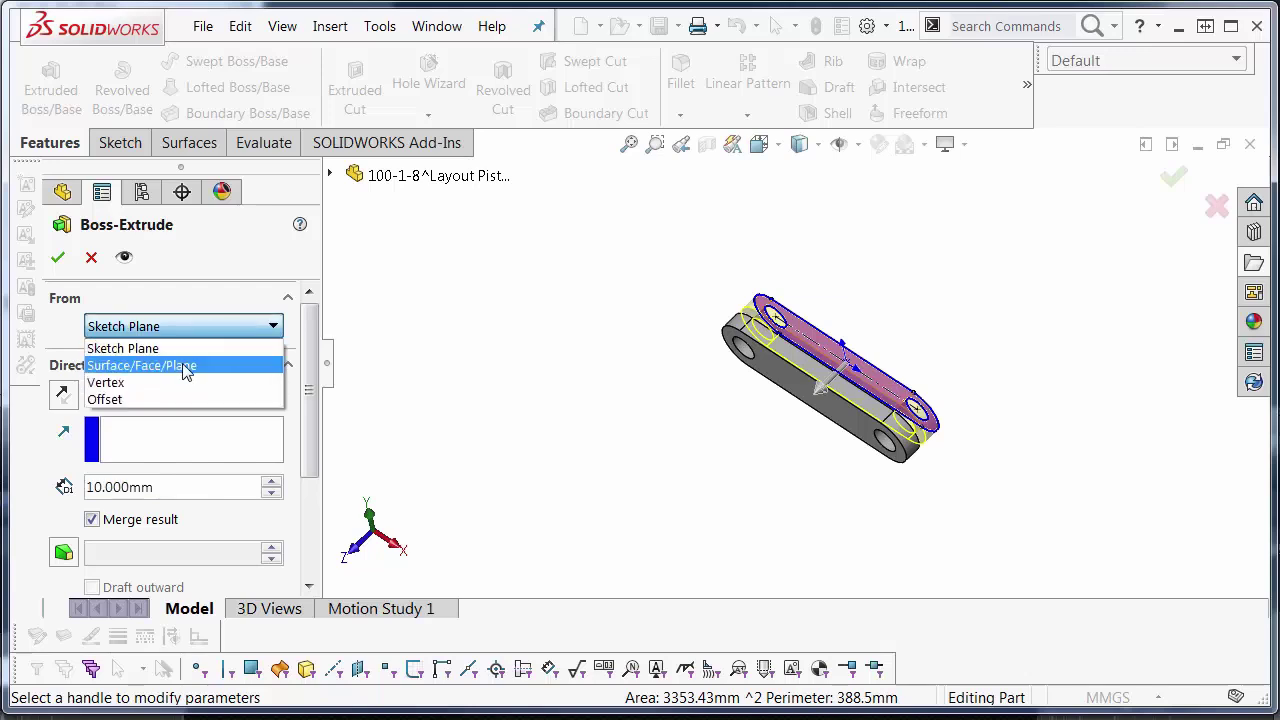
pyautogui.click(166, 401)
pyautogui.moveTo(182, 363); pyautogui.dragTo(58, 373)
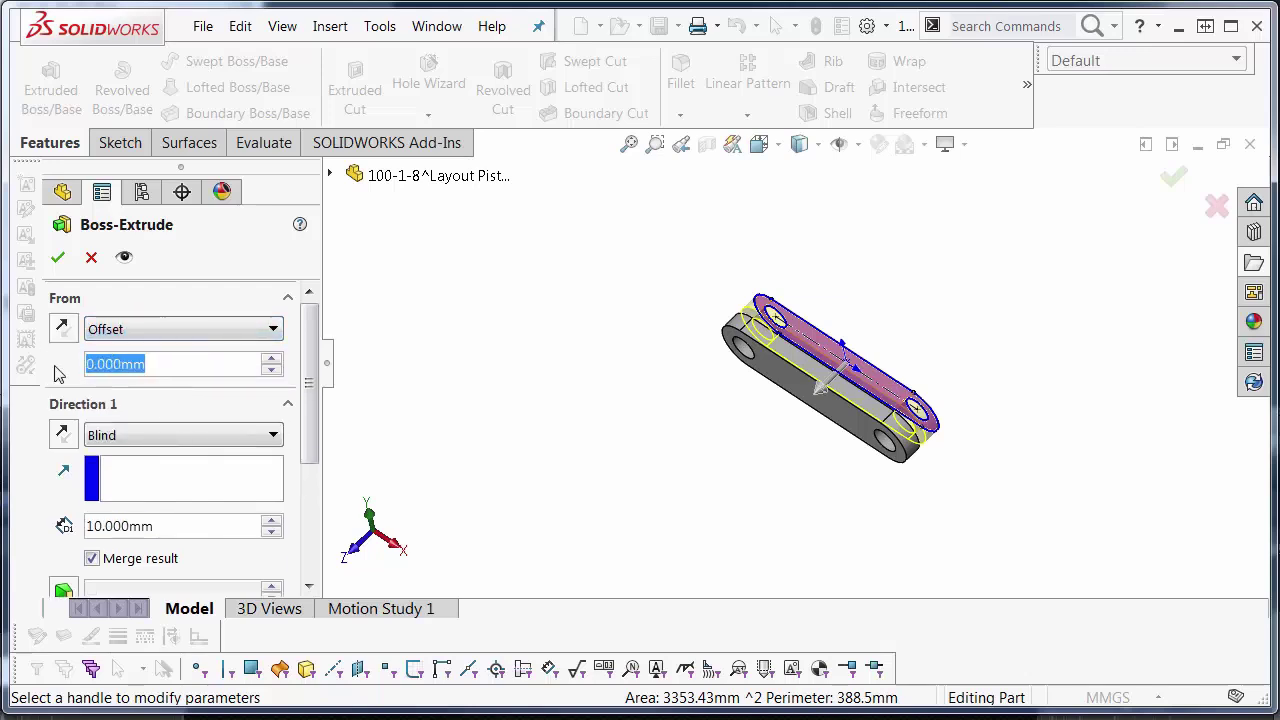
pyautogui.write('15')
pyautogui.press('Return')
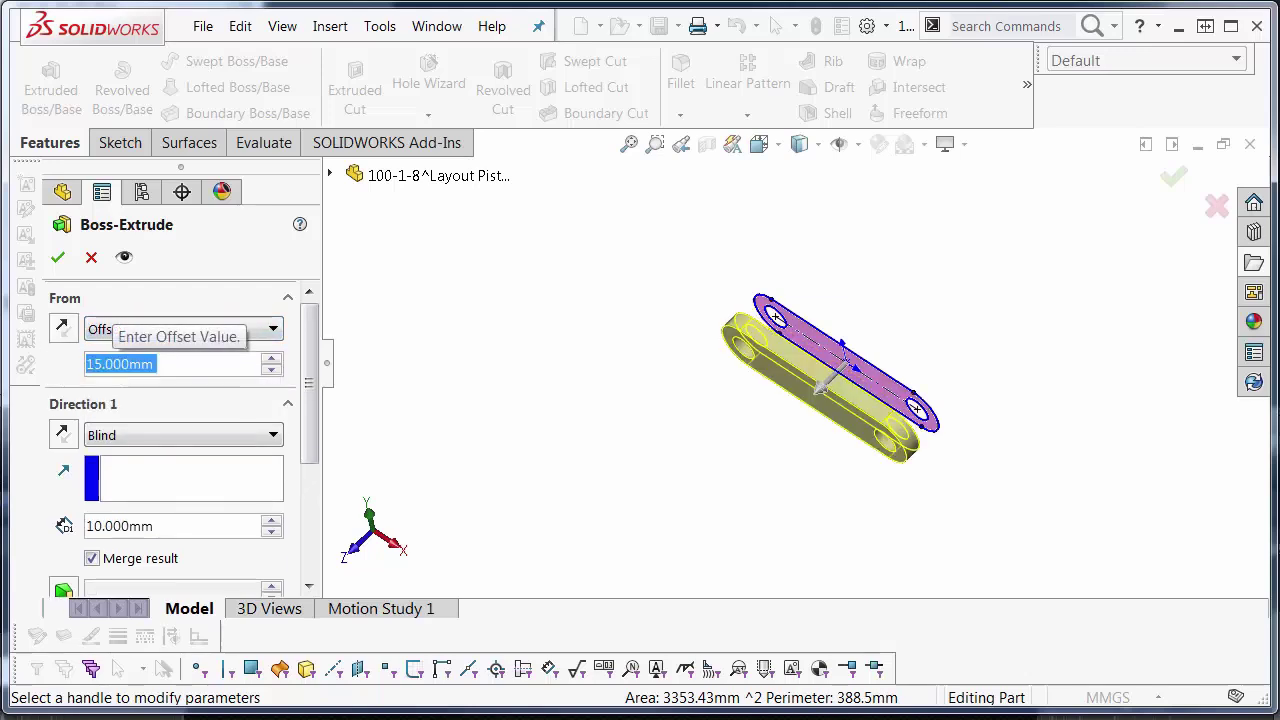
pyautogui.click(72, 334)
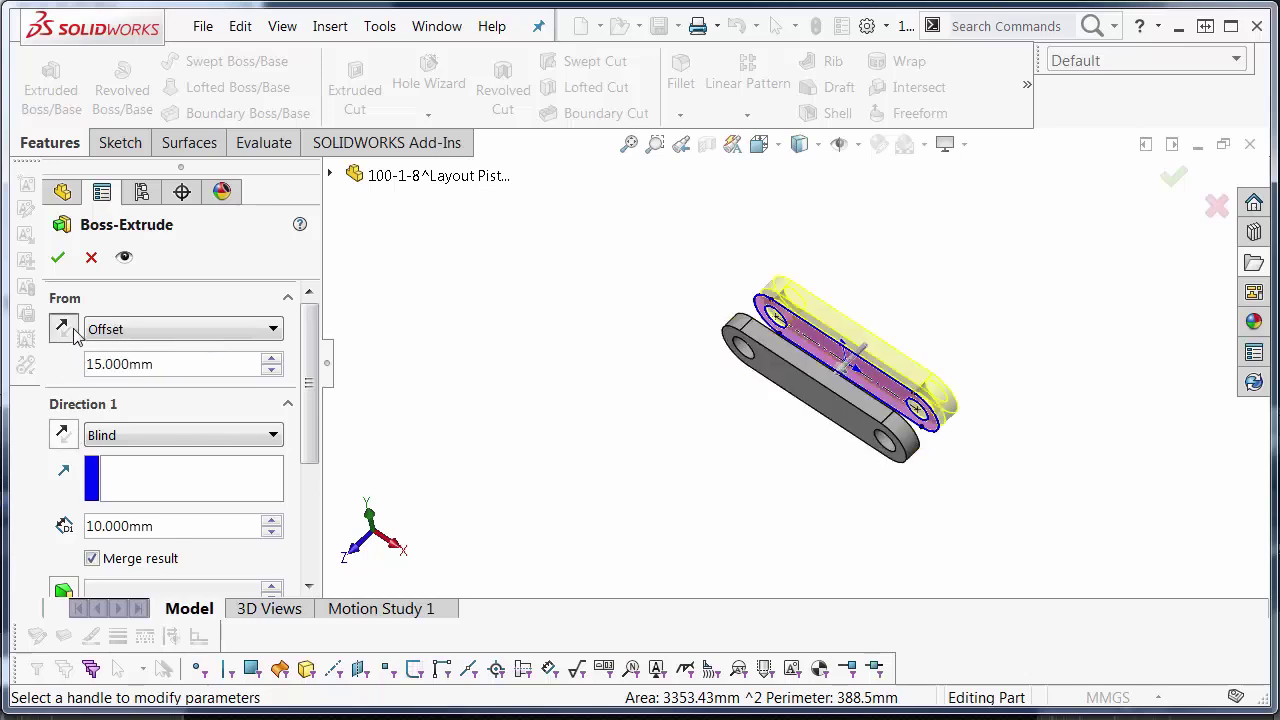
pyautogui.click(72, 438)
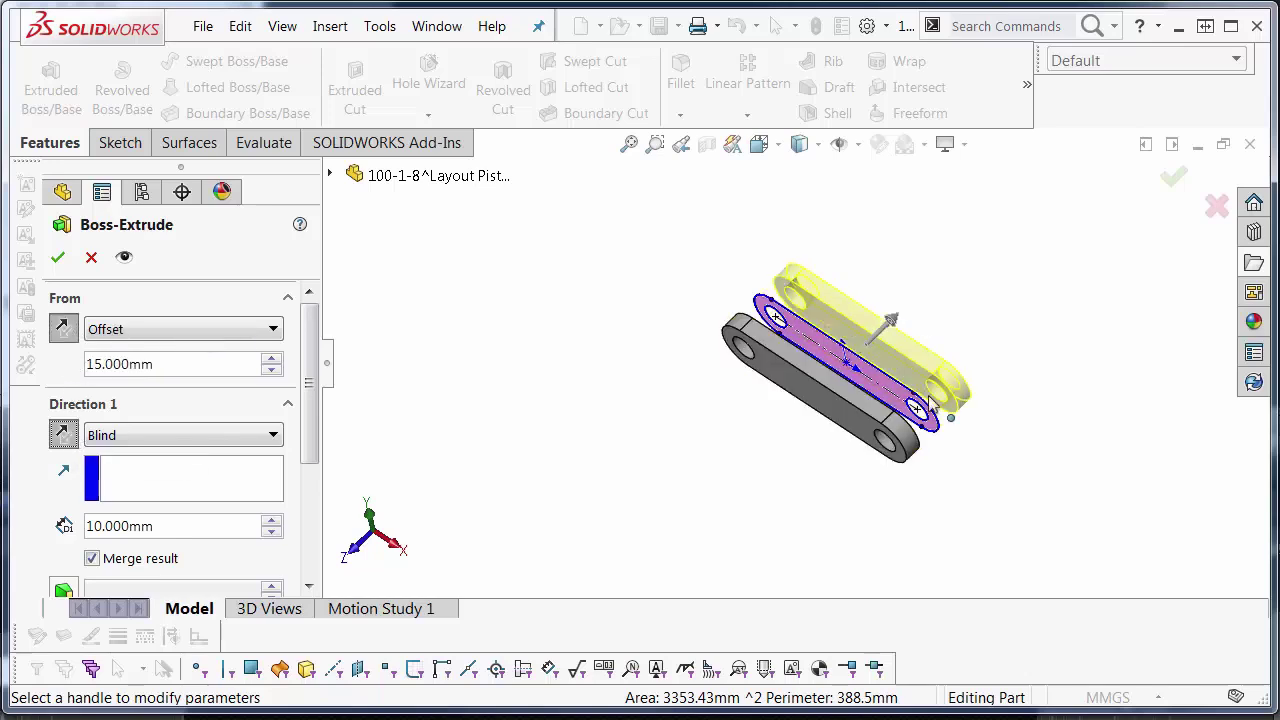
pyautogui.moveTo(716, 296); pyautogui.dragTo(705, 340, button='middle')
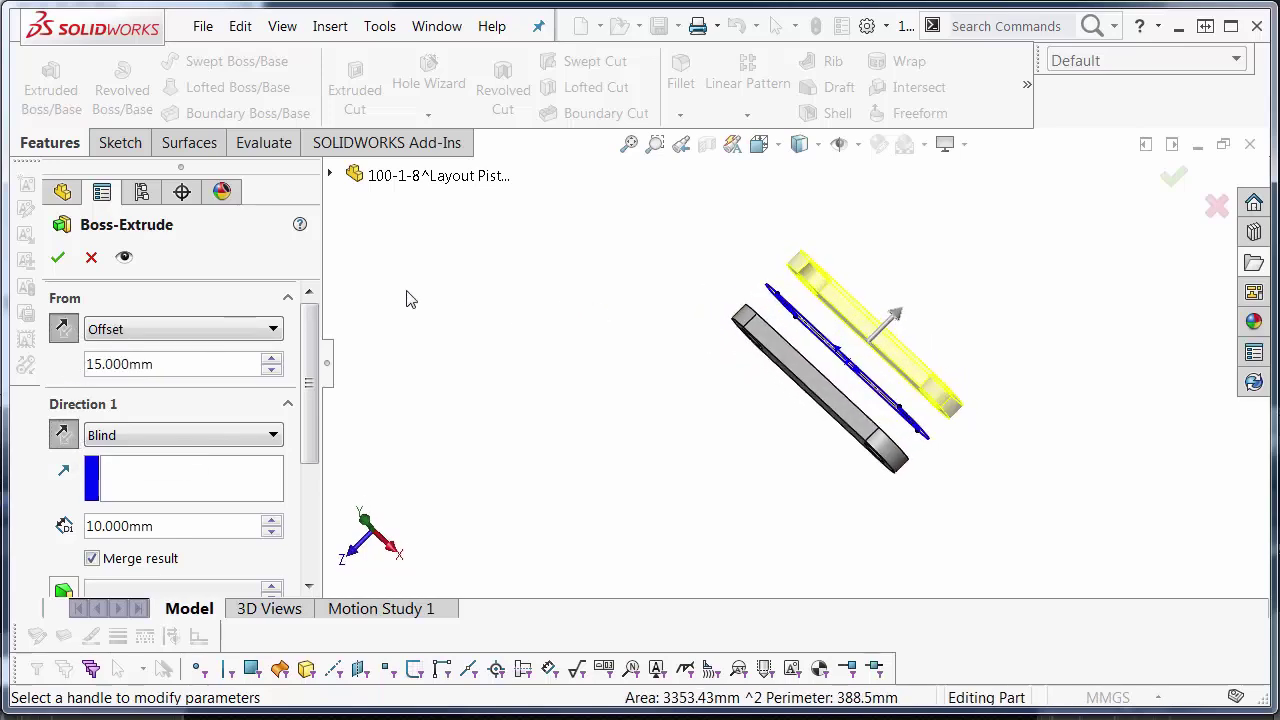
pyautogui.click(58, 259)
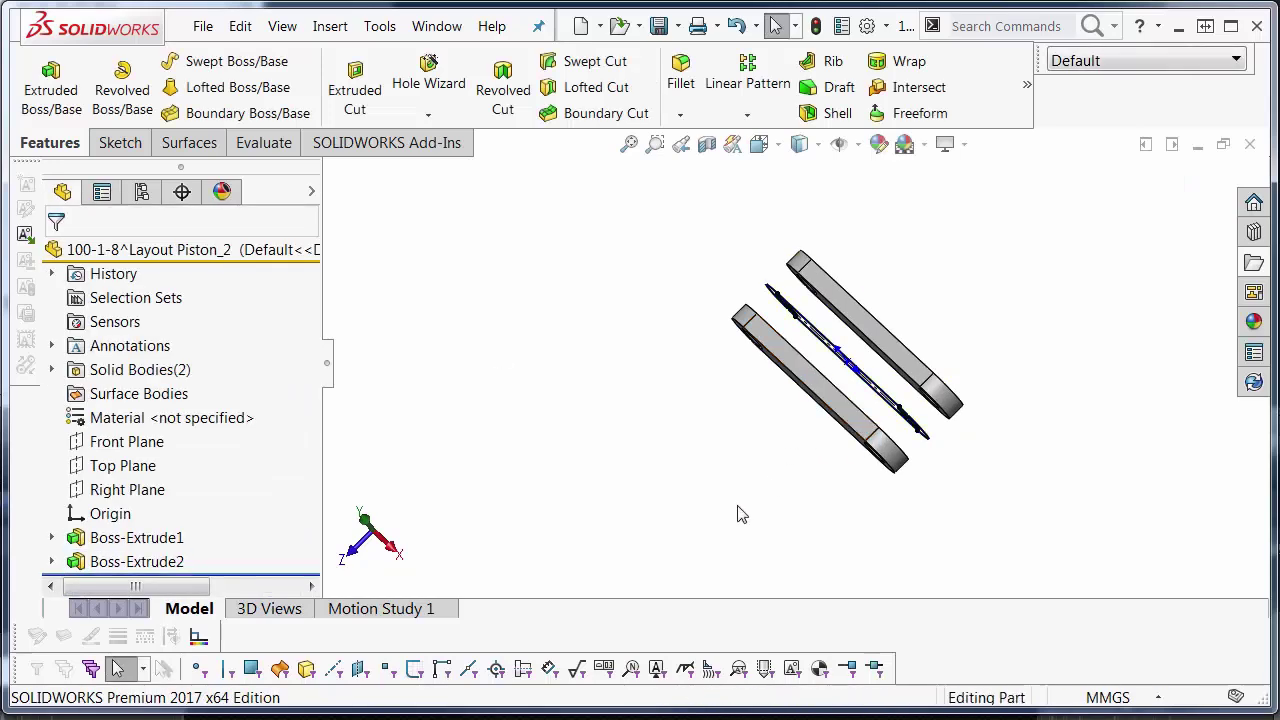
pyautogui.moveTo(741, 514); pyautogui.dragTo(770, 438, button='middle')
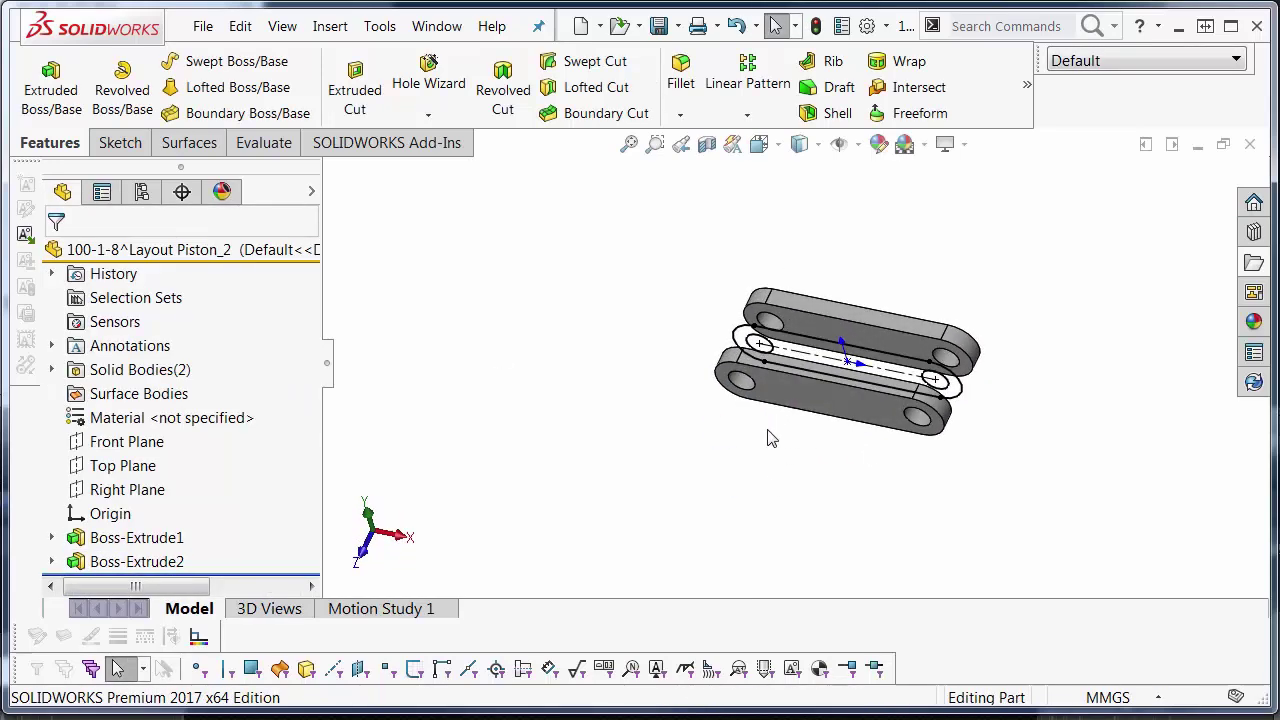
# Return to Layout Piston_2, rebuild it, and drag the linkage to test motion
pyautogui.hotkey('ctrl', 'Tab')
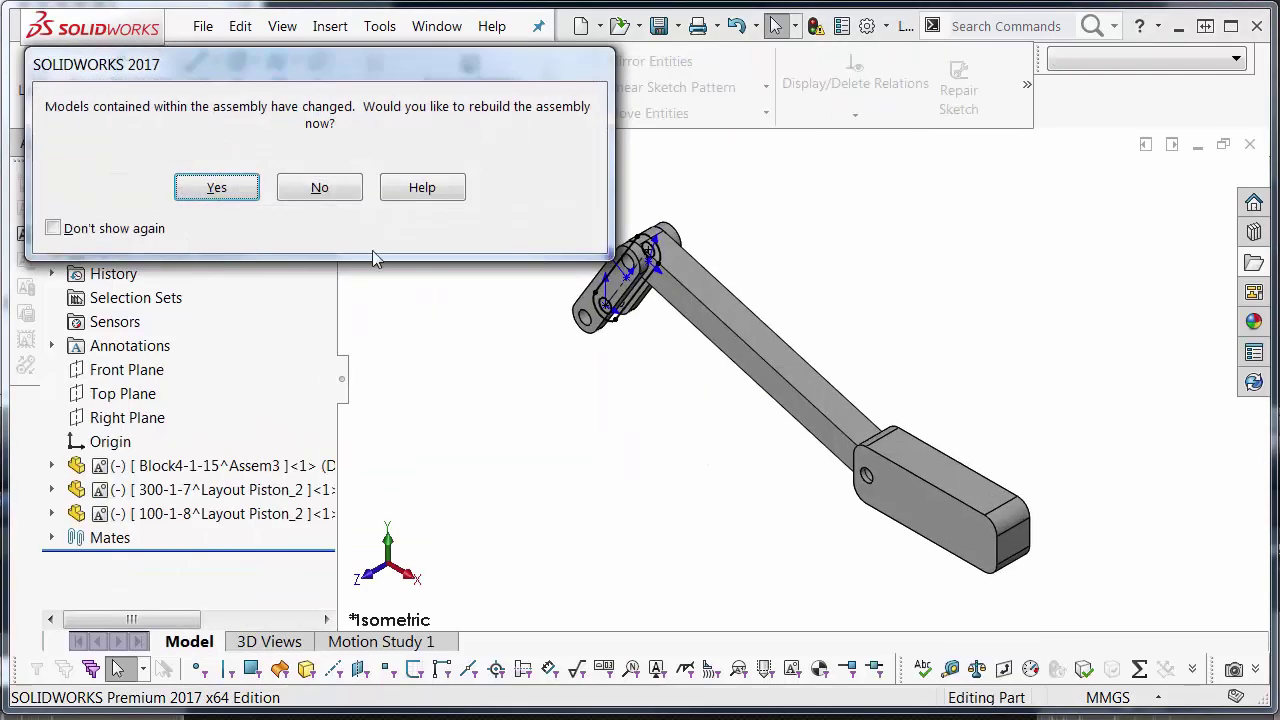
pyautogui.click(218, 188)
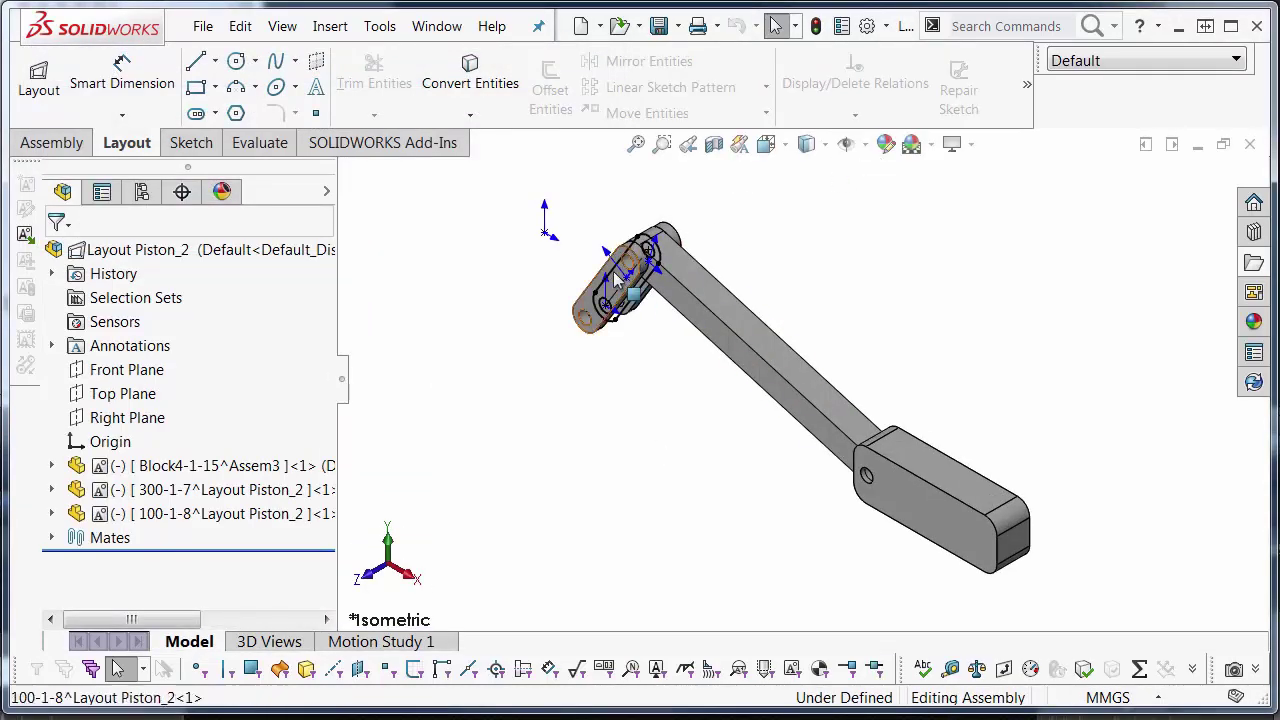
pyautogui.moveTo(610, 296); pyautogui.dragTo(720, 255)
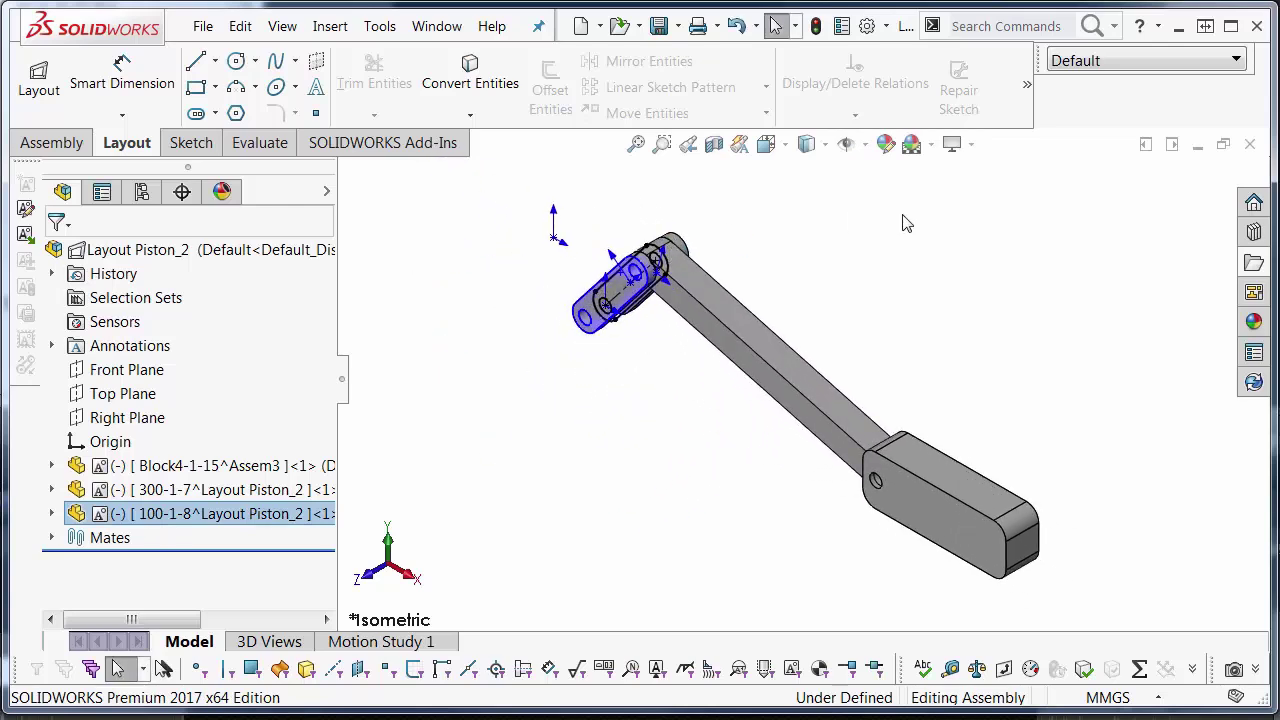
# Hide the coordinate system triads and the link's sketch
pyautogui.click(866, 146)
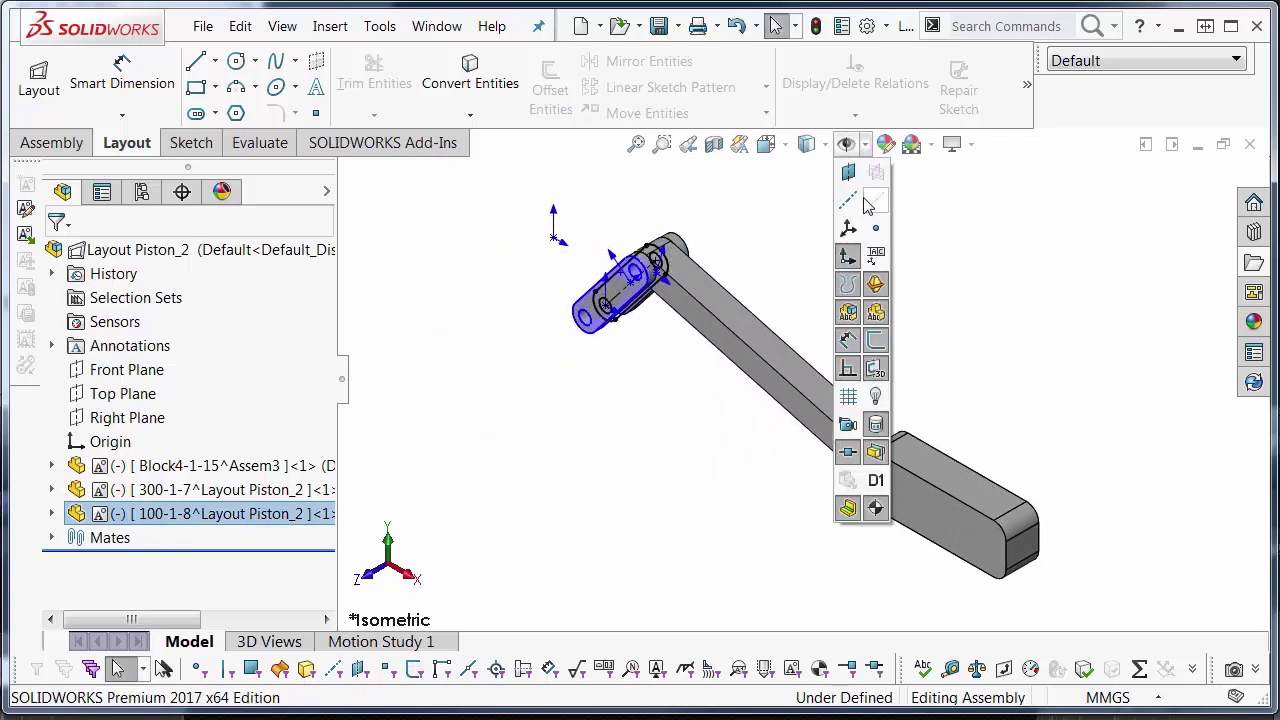
pyautogui.click(850, 257)
pyautogui.click(663, 258)
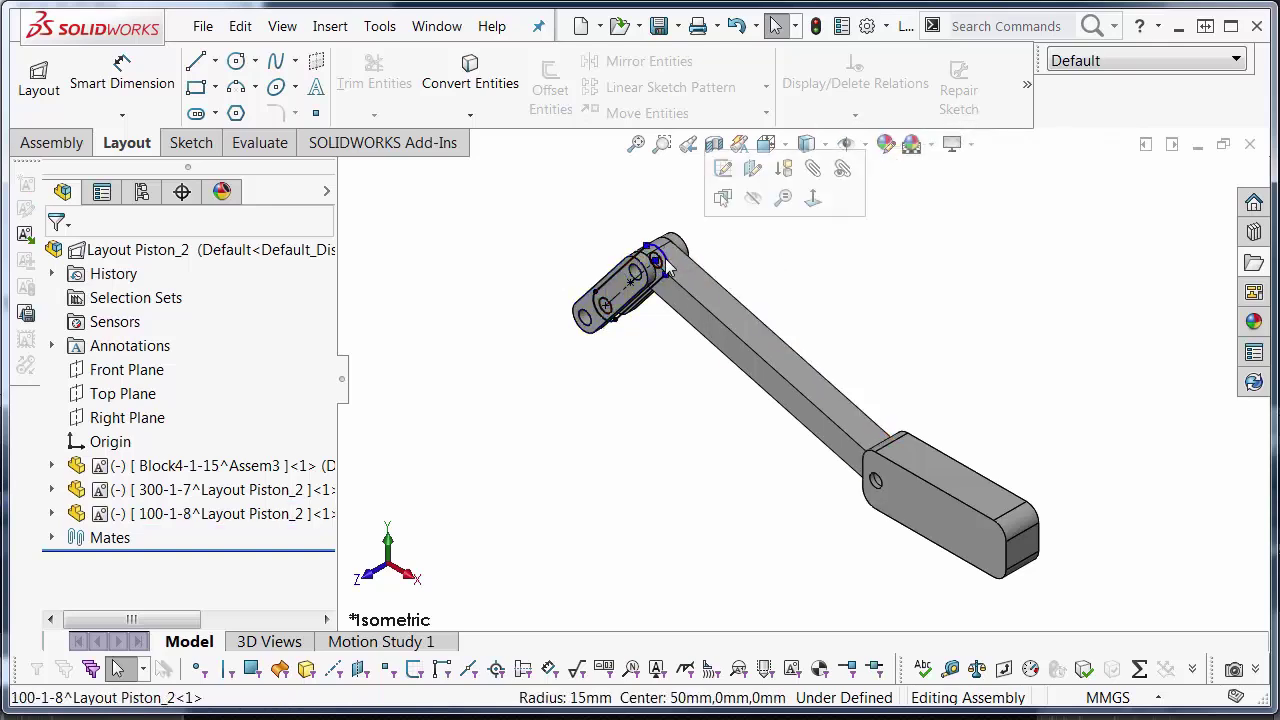
pyautogui.click(756, 204)
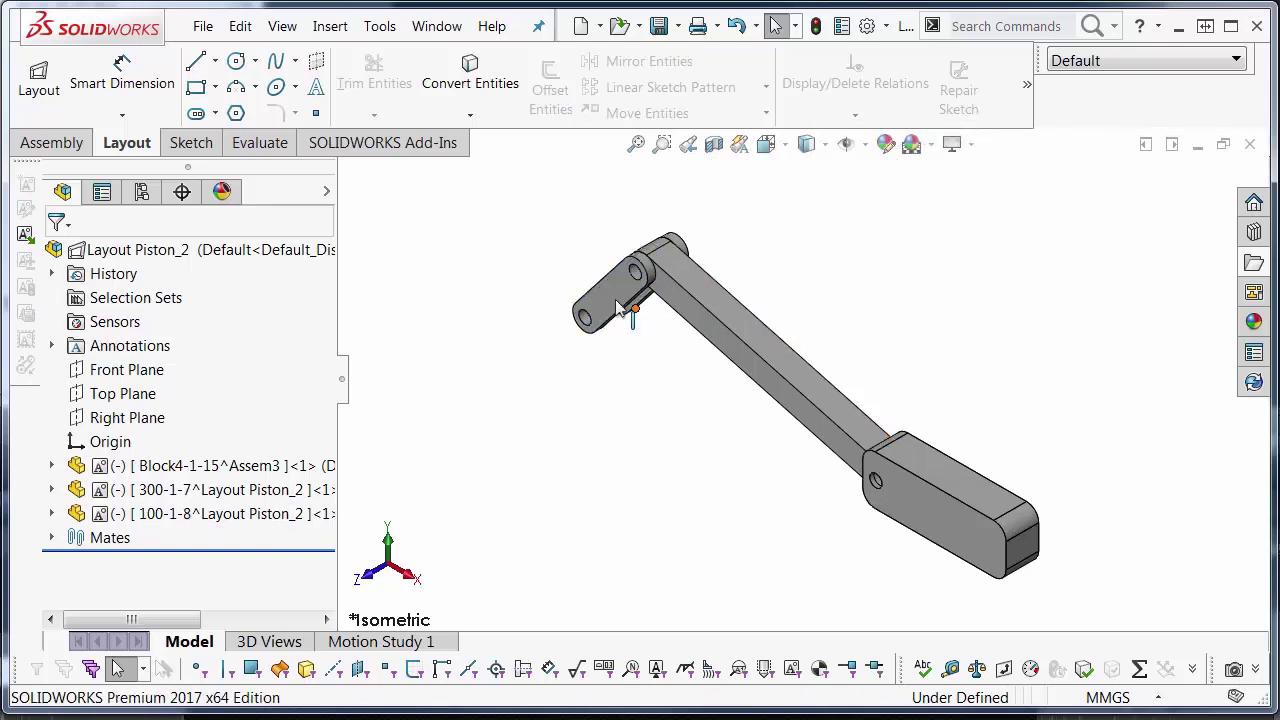
# Rotate the crank through several positions in Front view, then return to Isometric
pyautogui.moveTo(628, 285)
pyautogui.mouseDown()
pyautogui.moveTo(608, 304)
pyautogui.moveTo(497, 294)
pyautogui.moveTo(586, 402)
pyautogui.moveTo(660, 345)
pyautogui.moveTo(590, 250)
pyautogui.moveTo(466, 243)
pyautogui.moveTo(489, 363)
pyautogui.moveTo(573, 437)
pyautogui.moveTo(674, 409)
pyautogui.moveTo(663, 314)
pyautogui.moveTo(449, 241)
pyautogui.moveTo(527, 482)
pyautogui.moveTo(666, 457)
pyautogui.moveTo(640, 300)
pyautogui.mouseUp()
pyautogui.hotkey('ctrl', '1')
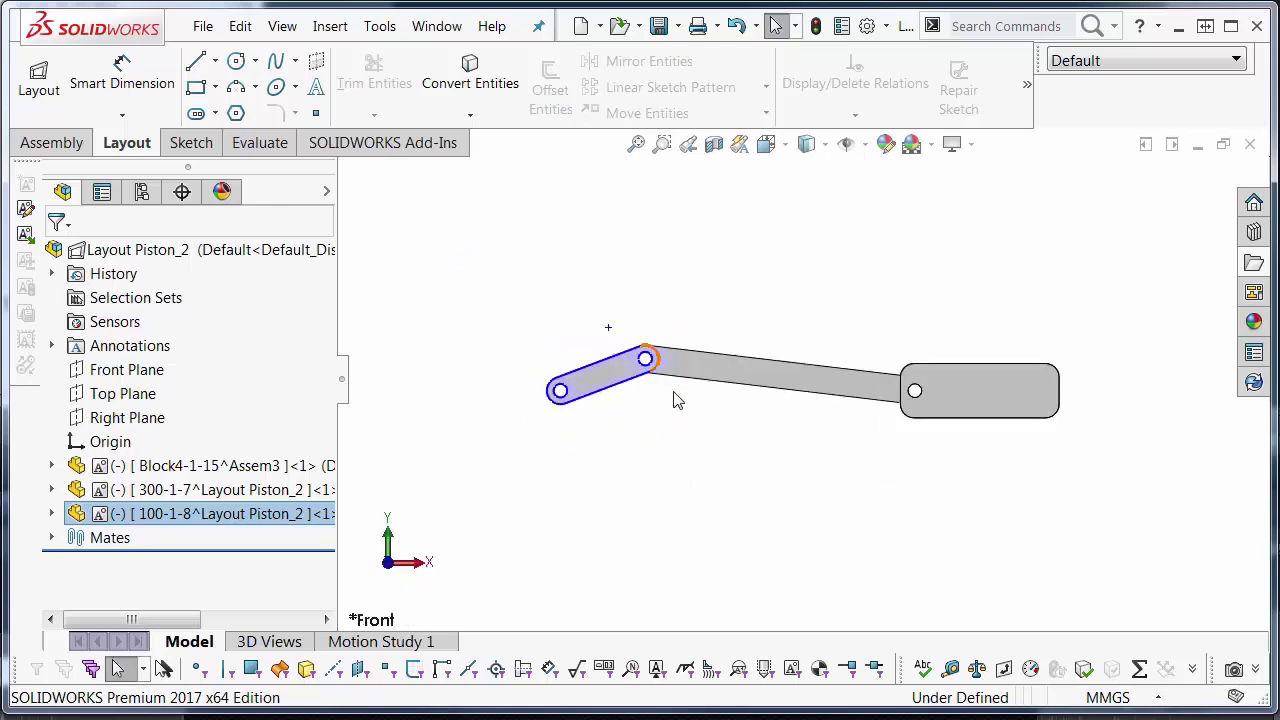
pyautogui.moveTo(624, 387); pyautogui.dragTo(642, 272)
pyautogui.click(690, 462)
pyautogui.hotkey('ctrl', '7')
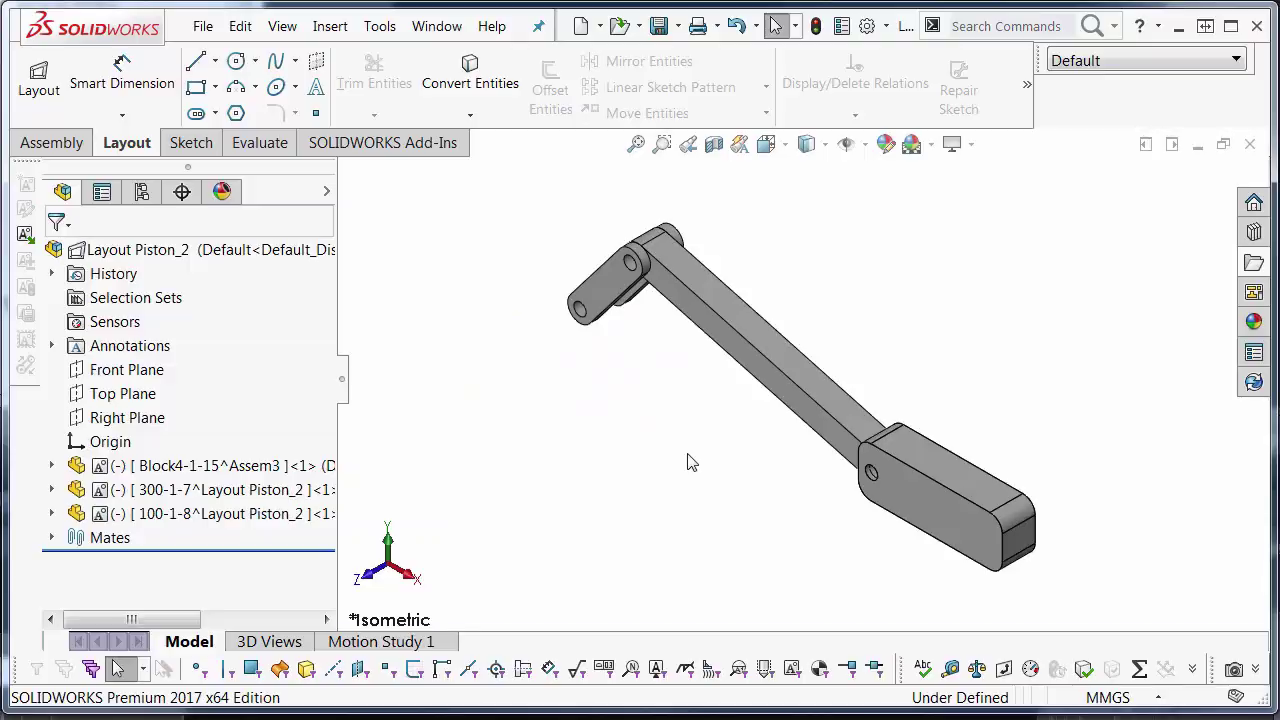